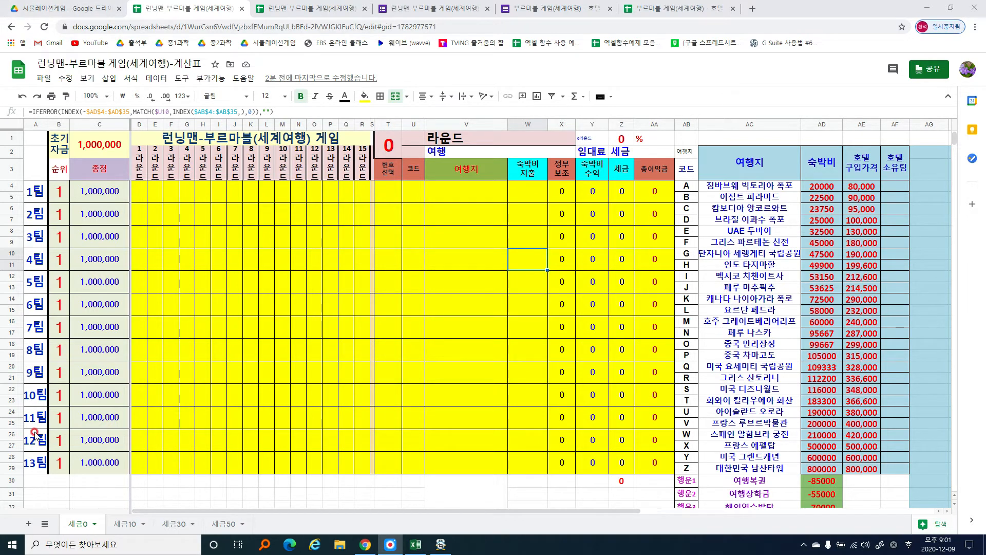
- Review the 13 teams, the initial funds and the travel destination list on the 세금0 sheet
{"action": "left_click_drag", "start_coordinate": [35, 192], "coordinate": [34, 469]}
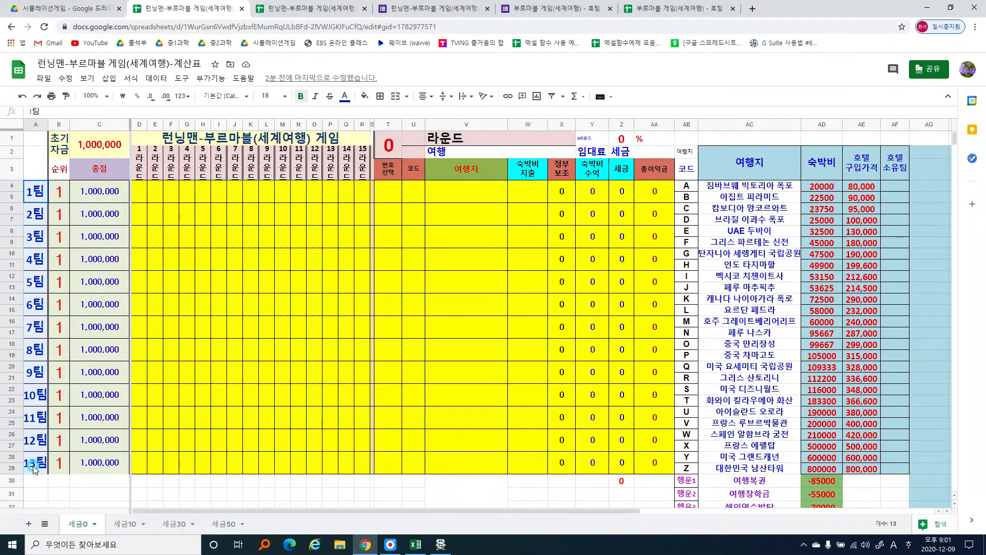
{"action": "left_click_drag", "start_coordinate": [203, 213], "coordinate": [205, 238]}
{"action": "left_click", "coordinate": [85, 149]}
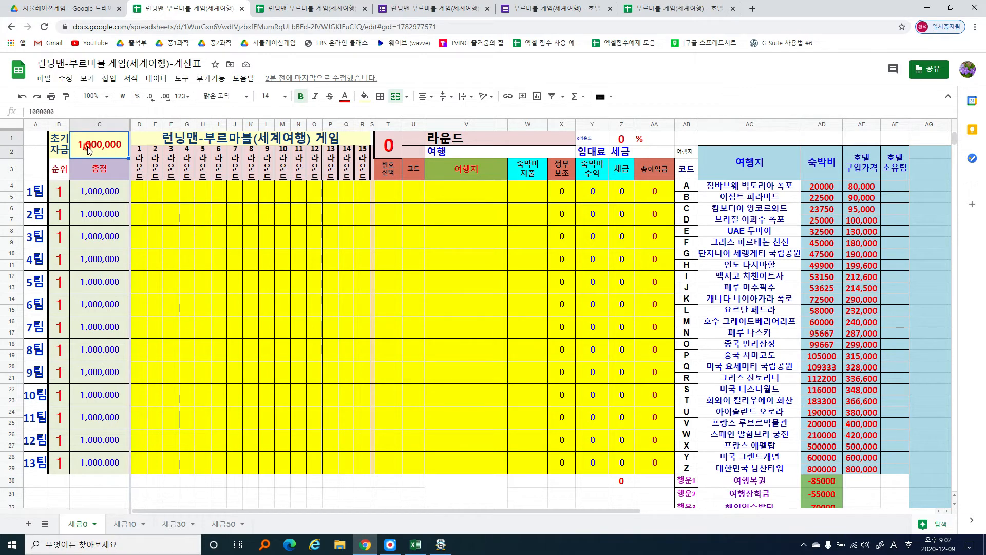
{"action": "left_click_drag", "start_coordinate": [726, 186], "coordinate": [737, 467]}
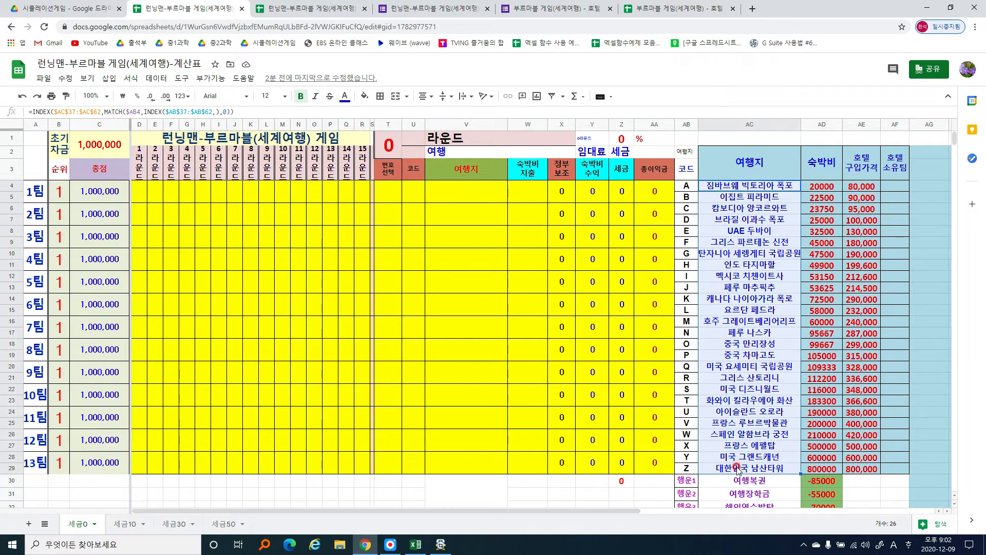
{"action": "left_click", "coordinate": [756, 188]}
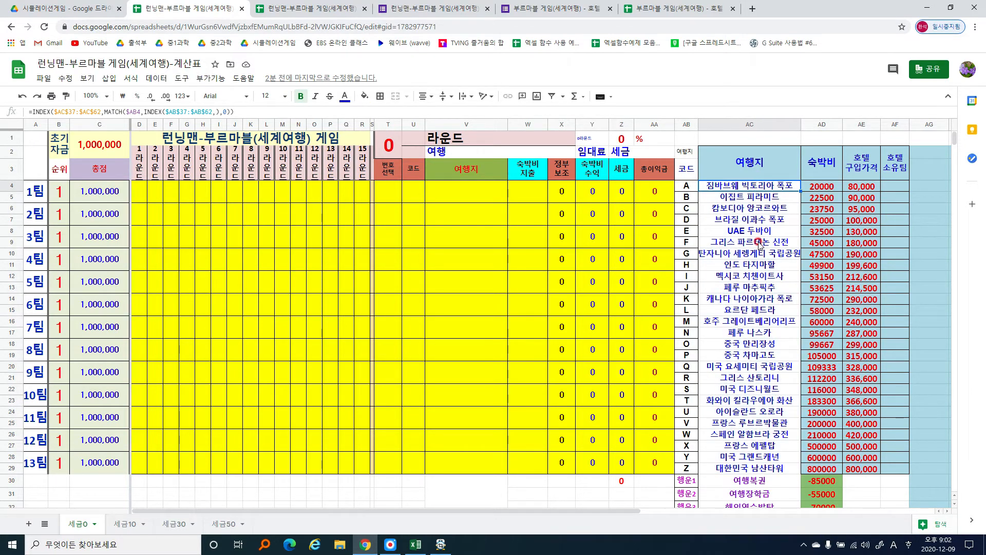
- Examine the hotel purchase prices (호텔 구입가격) of the cheapest, mid-range and most expensive destinations
{"action": "left_click", "coordinate": [861, 164]}
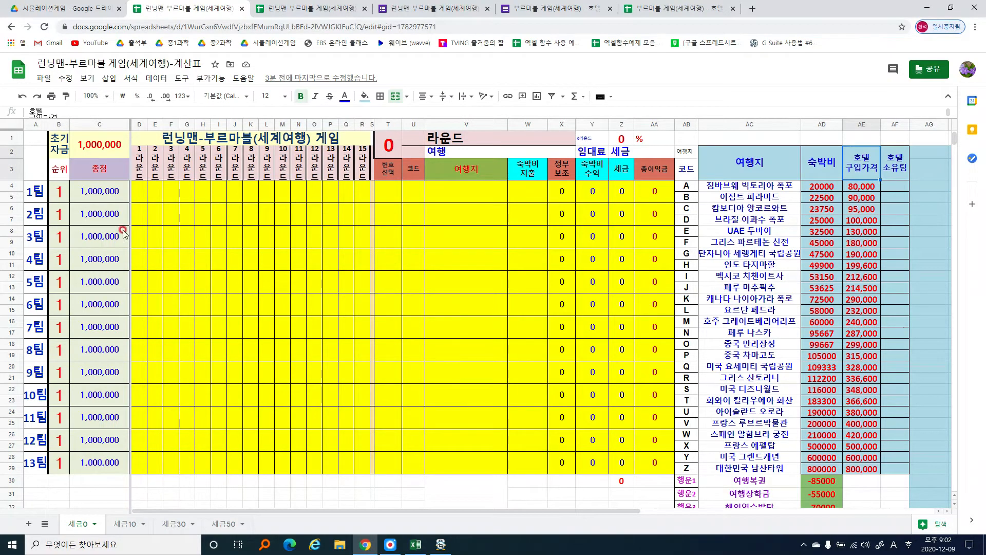
{"action": "left_click", "coordinate": [864, 188]}
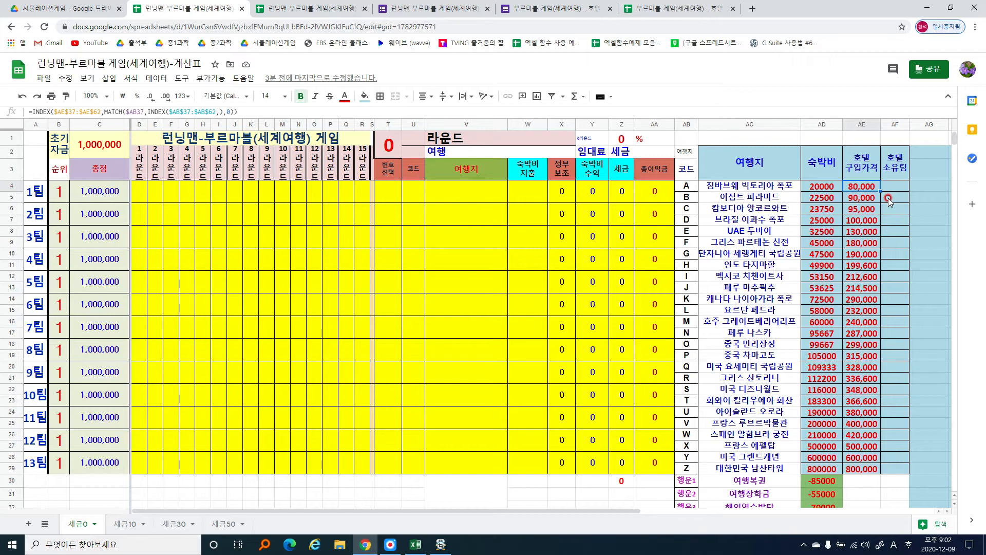
{"action": "left_click", "coordinate": [774, 468]}
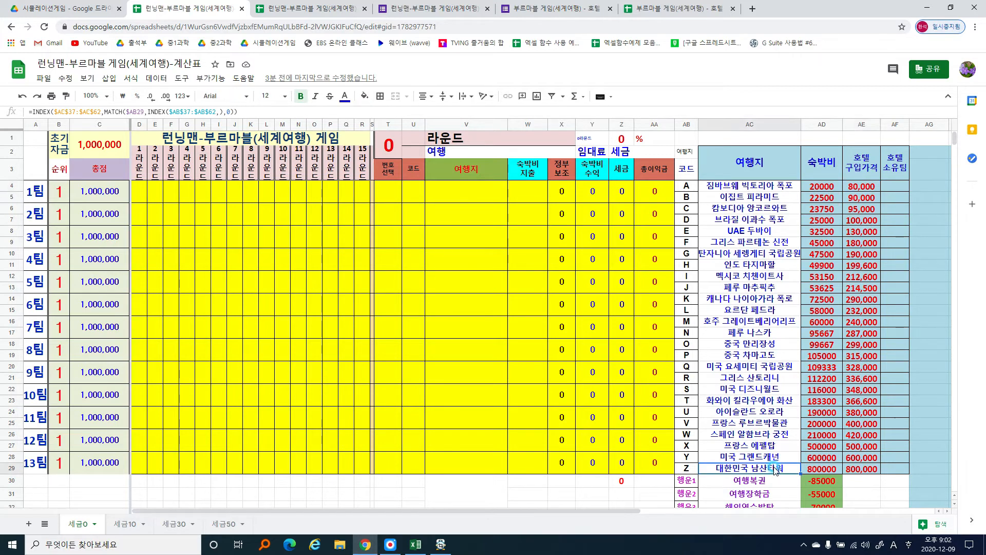
{"action": "left_click", "coordinate": [865, 469]}
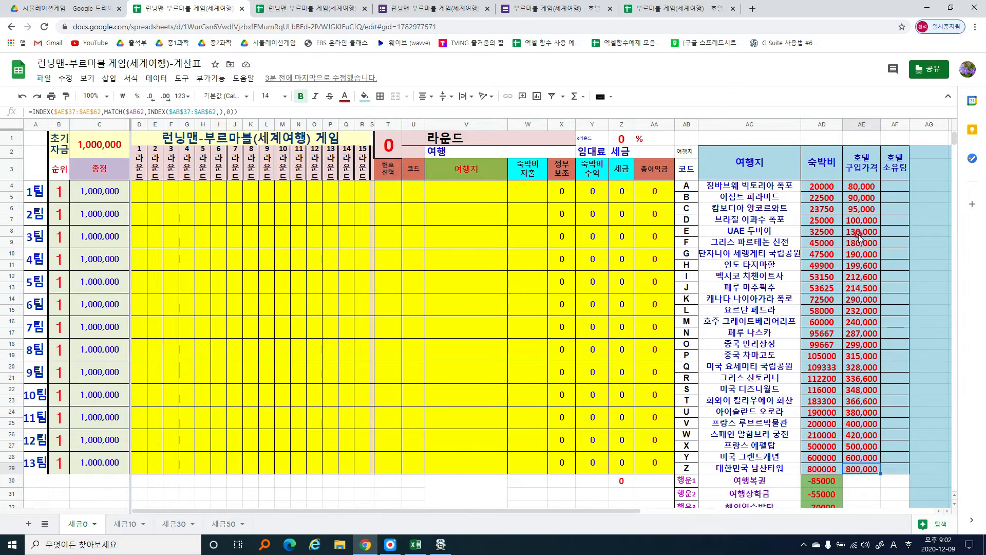
{"action": "left_click", "coordinate": [863, 391]}
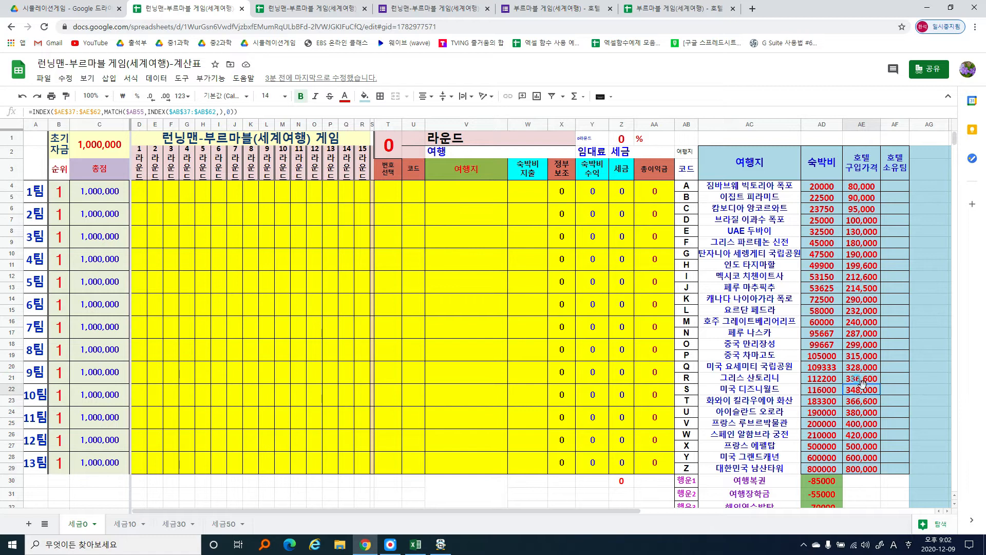
{"action": "left_click_drag", "start_coordinate": [862, 232], "coordinate": [871, 379]}
{"action": "left_click", "coordinate": [866, 390]}
- Compare the lodging fees (숙박비) with the hotel purchase prices for destinations from code A to Z
{"action": "left_click", "coordinate": [818, 185]}
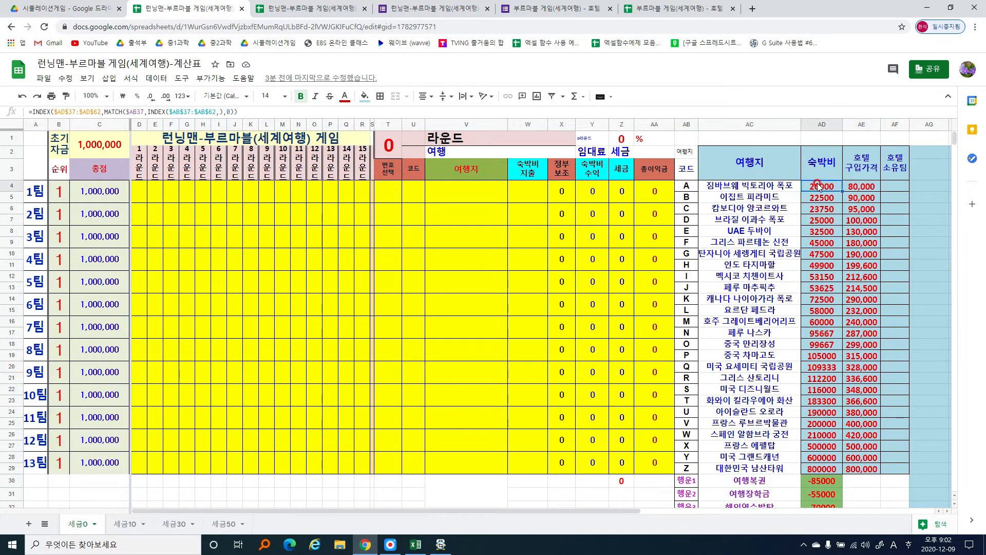
{"action": "left_click", "coordinate": [825, 232]}
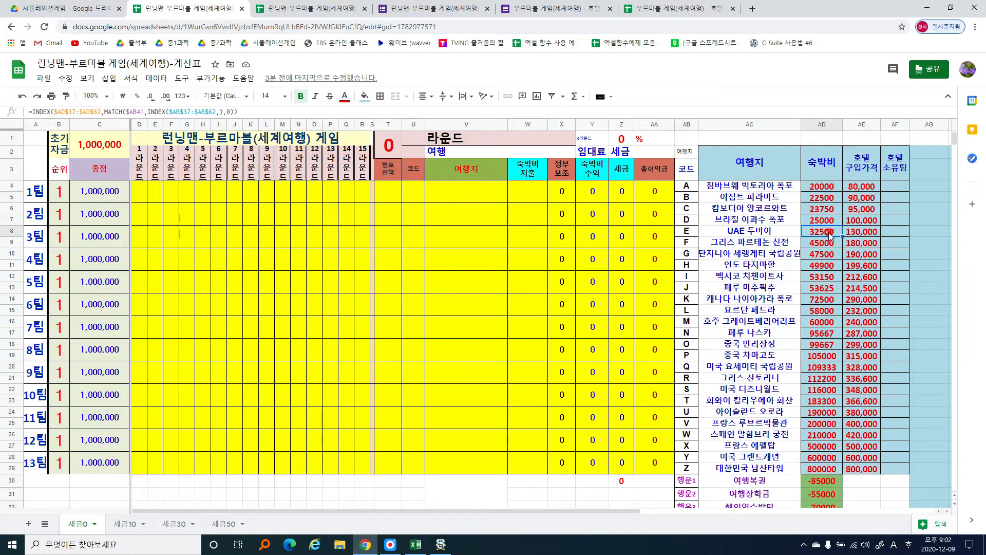
{"action": "left_click", "coordinate": [865, 189]}
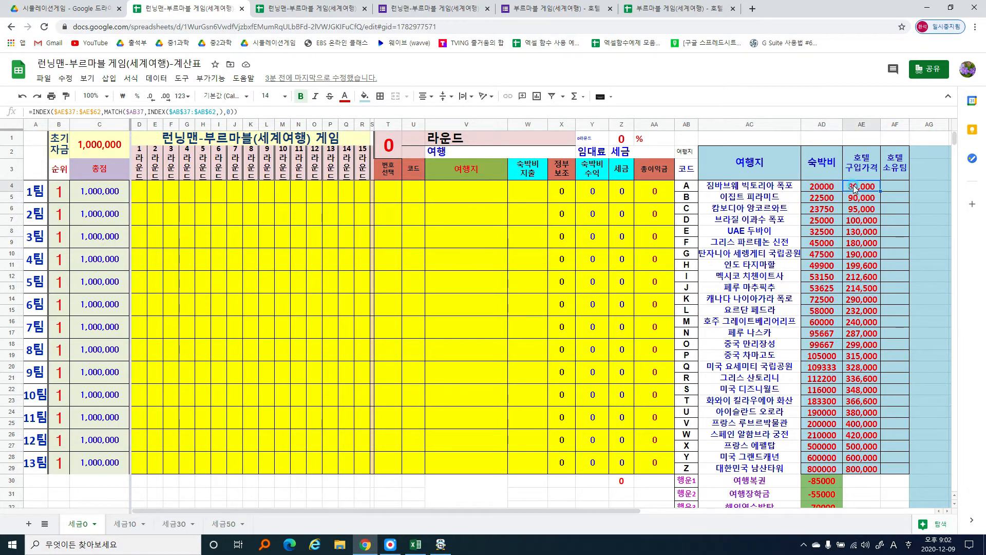
{"action": "left_click", "coordinate": [822, 186]}
{"action": "left_click", "coordinate": [823, 201]}
{"action": "left_click", "coordinate": [822, 393]}
{"action": "left_click", "coordinate": [810, 469]}
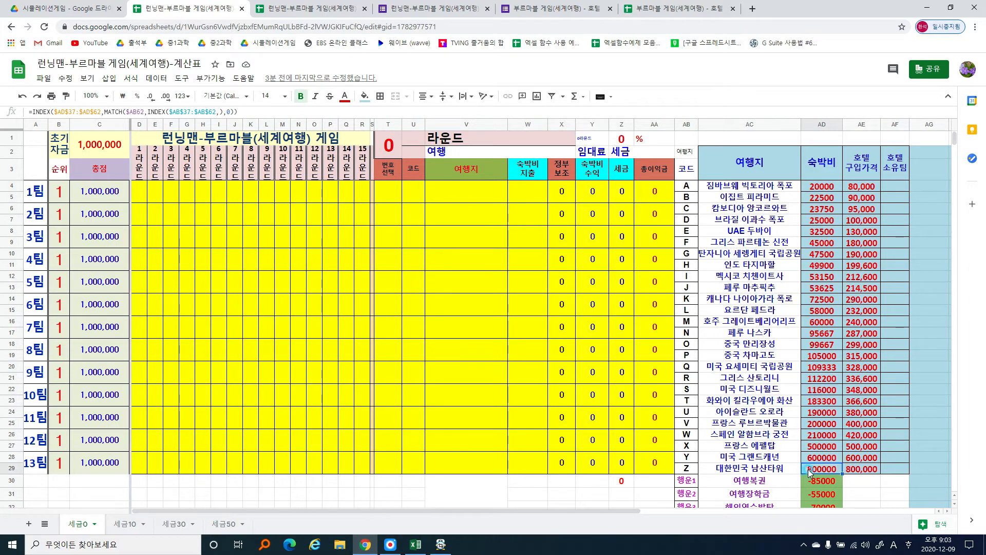
{"action": "left_click", "coordinate": [860, 467]}
{"action": "left_click", "coordinate": [815, 468]}
- Inspect the lodging fees and hotel price around codes W and X, and the lodging fees of codes I to Q
{"action": "left_click", "coordinate": [850, 447]}
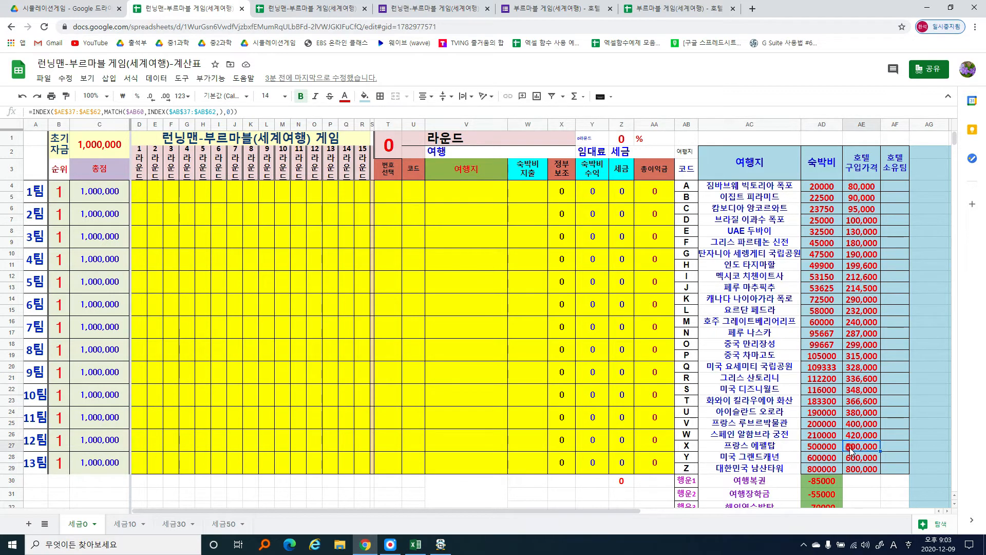
{"action": "left_click", "coordinate": [823, 447]}
{"action": "left_click", "coordinate": [820, 436]}
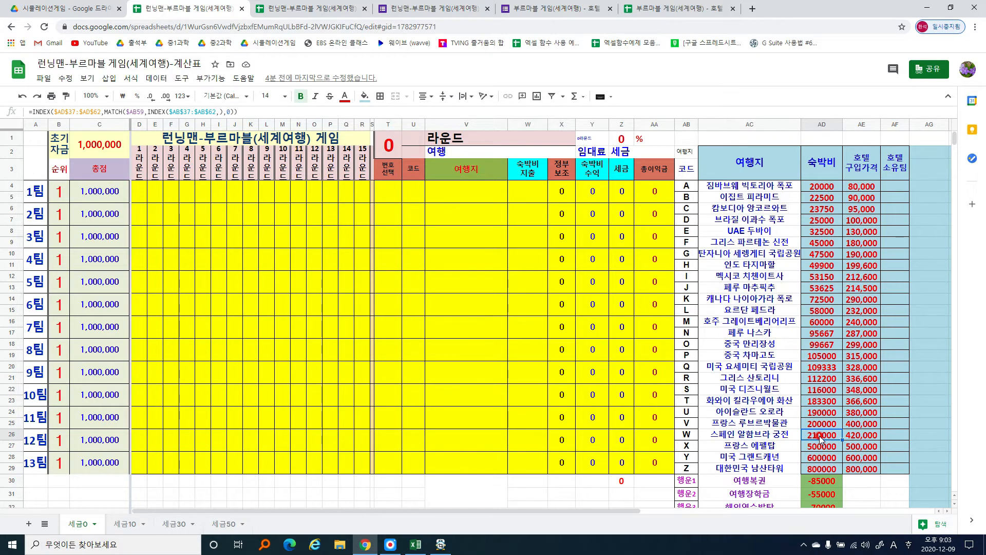
{"action": "left_click", "coordinate": [820, 277]}
{"action": "left_click_drag", "start_coordinate": [820, 277], "coordinate": [833, 369]}
{"action": "left_click", "coordinate": [832, 369]}
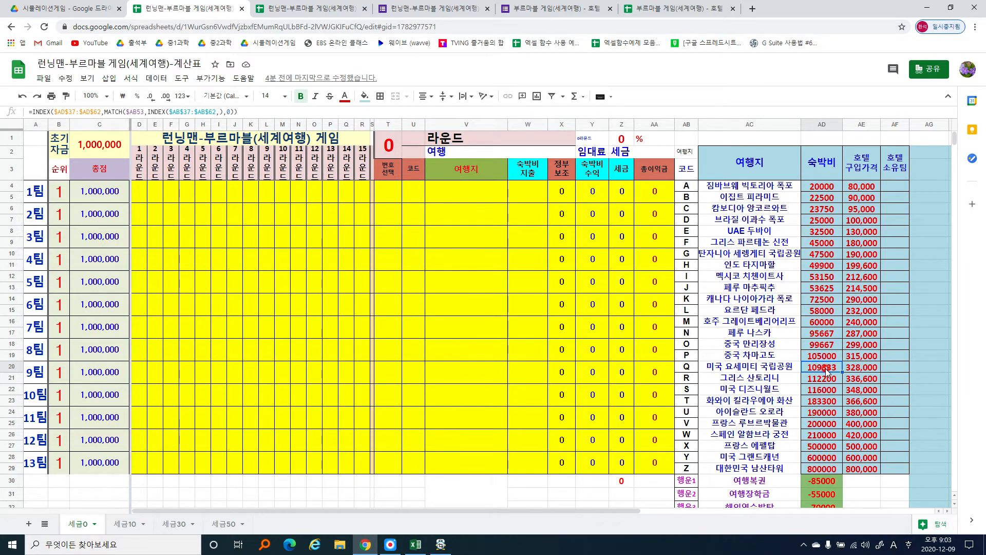
- Look through the destination names from code A down to code Z
{"action": "left_click", "coordinate": [759, 186]}
{"action": "left_click", "coordinate": [763, 297]}
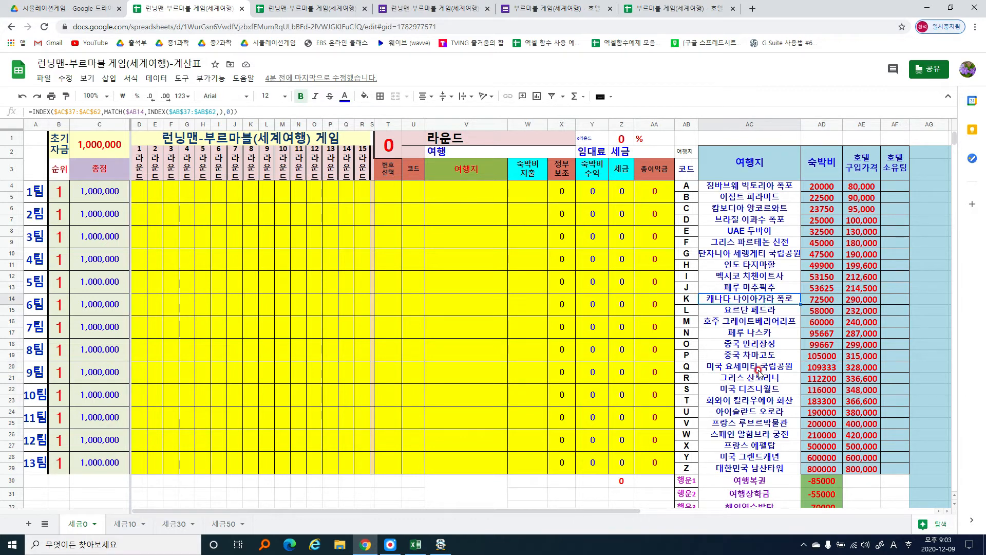
{"action": "left_click", "coordinate": [725, 458]}
{"action": "left_click", "coordinate": [726, 468]}
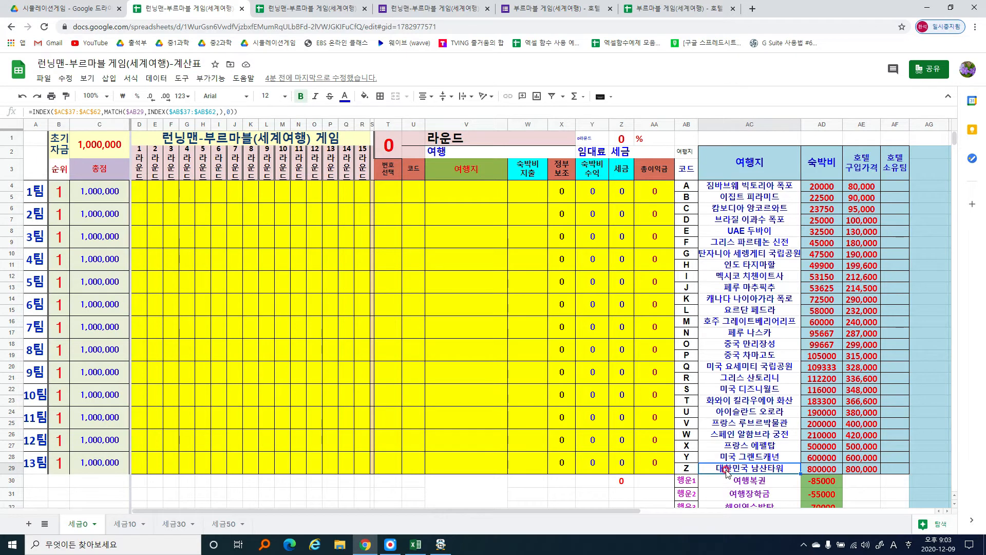
- Compare the teams' total funds with the hotel purchase prices of codes A and Z
{"action": "left_click", "coordinate": [260, 263]}
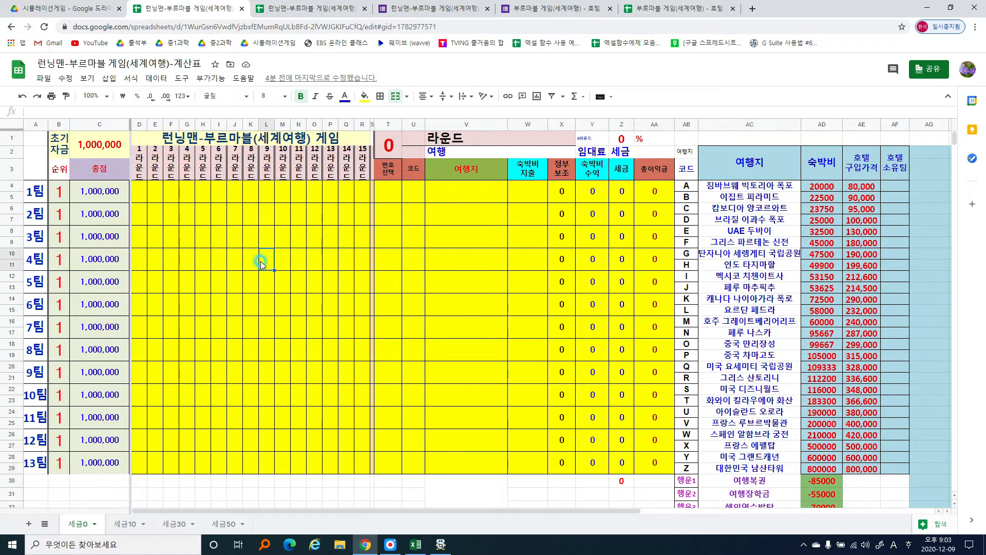
{"action": "left_click", "coordinate": [305, 325]}
{"action": "left_click", "coordinate": [855, 469]}
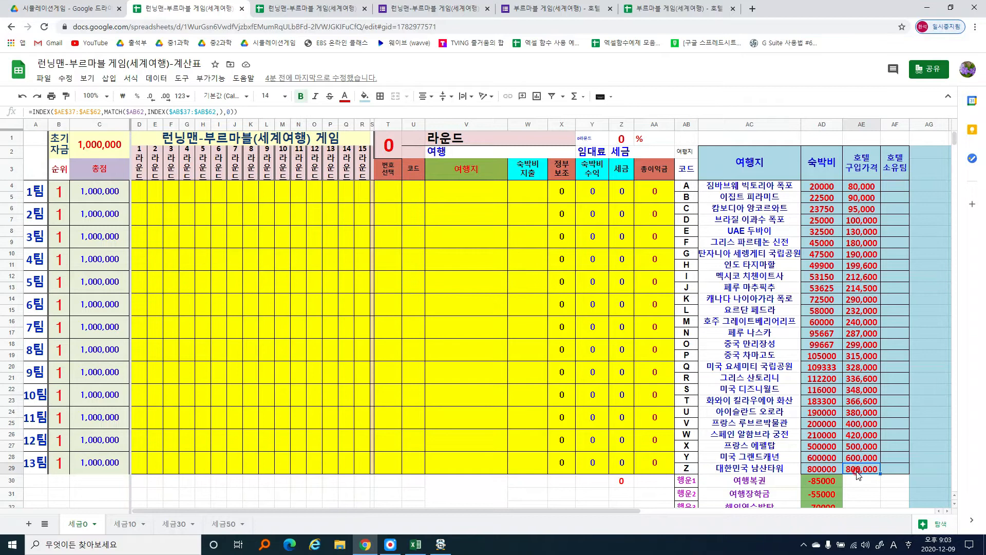
{"action": "left_click", "coordinate": [101, 464]}
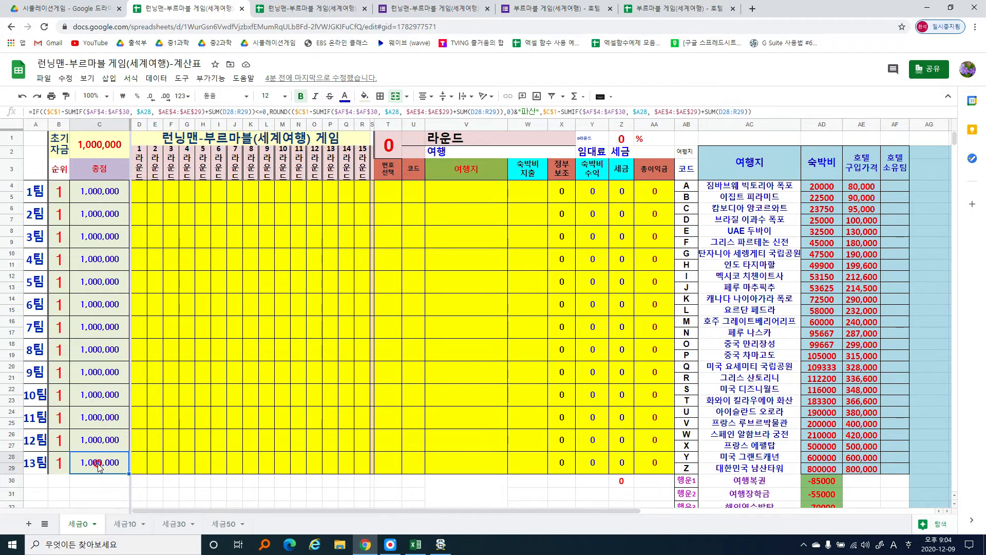
{"action": "left_click", "coordinate": [865, 189]}
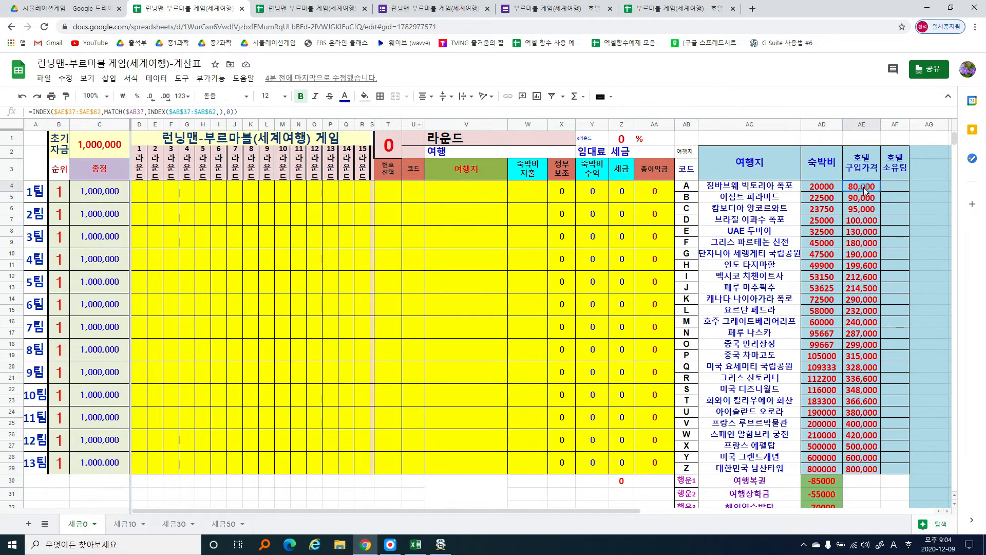
{"action": "left_click", "coordinate": [861, 472]}
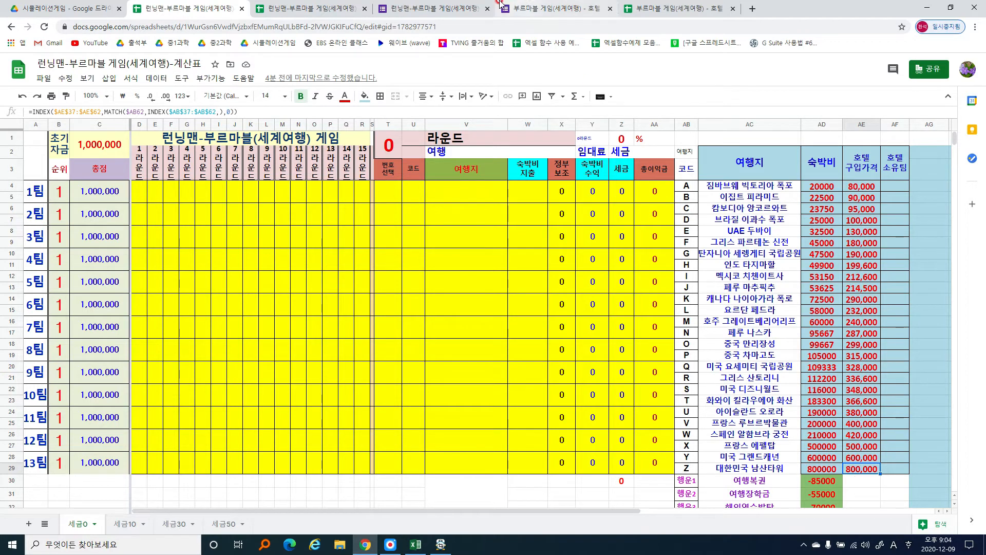
- Open the hotel ownership response spreadsheet, 부르마블 게임(세계여행) - 호텔 소유 입력받기(응답)
{"action": "left_click", "coordinate": [676, 11]}
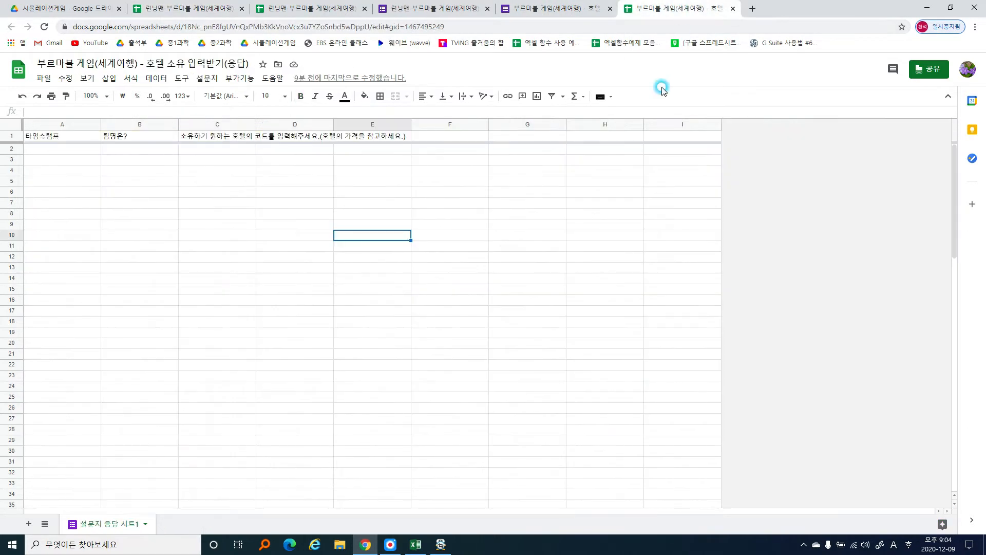
{"action": "left_click", "coordinate": [413, 266]}
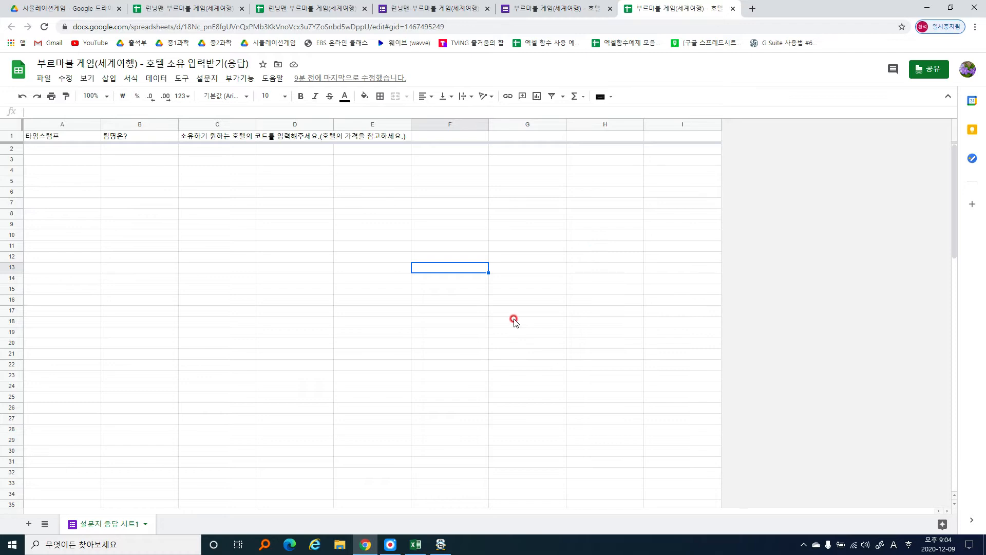
{"action": "key", "text": "F2"}
- Switch to the Excel workbook and copy the team and hotel code list in M1:N26
{"action": "key", "text": "alt+Tab"}
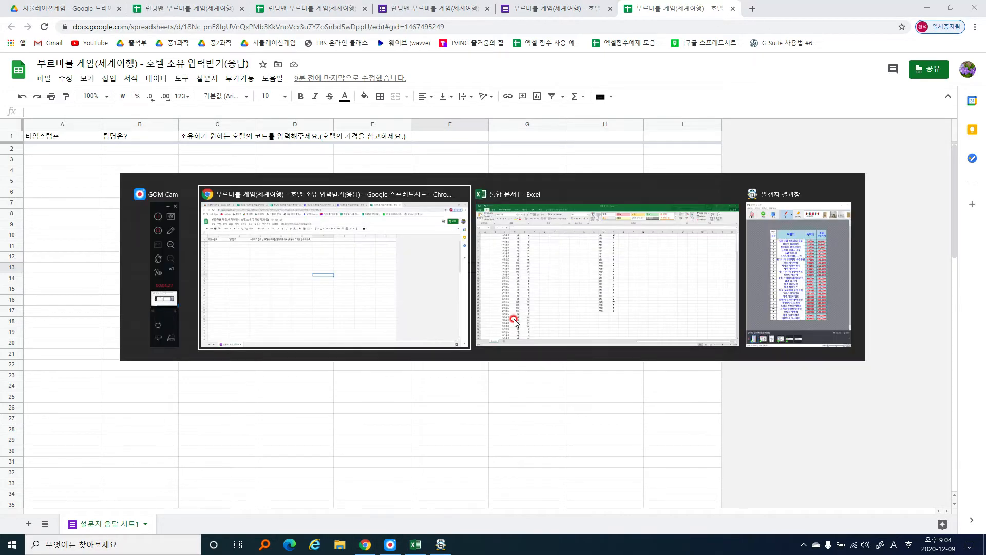
{"action": "left_click", "coordinate": [515, 321]}
{"action": "left_click", "coordinate": [518, 220]}
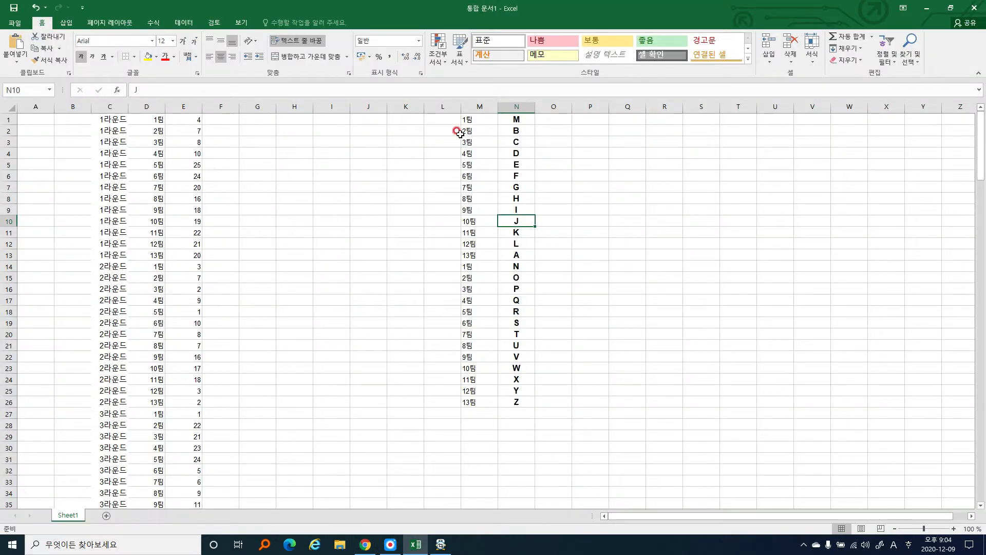
{"action": "left_click_drag", "start_coordinate": [467, 119], "coordinate": [525, 398]}
{"action": "key", "text": "ctrl+c"}
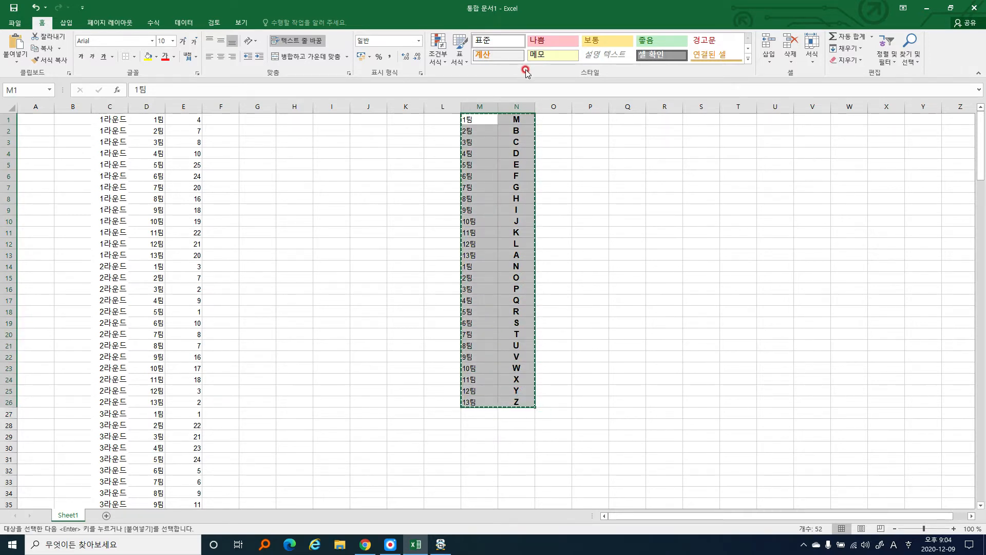
- Return to the hotel ownership response spreadsheet and paste the copied teams and hotel codes starting at cell B2
{"action": "key", "text": "alt+Tab"}
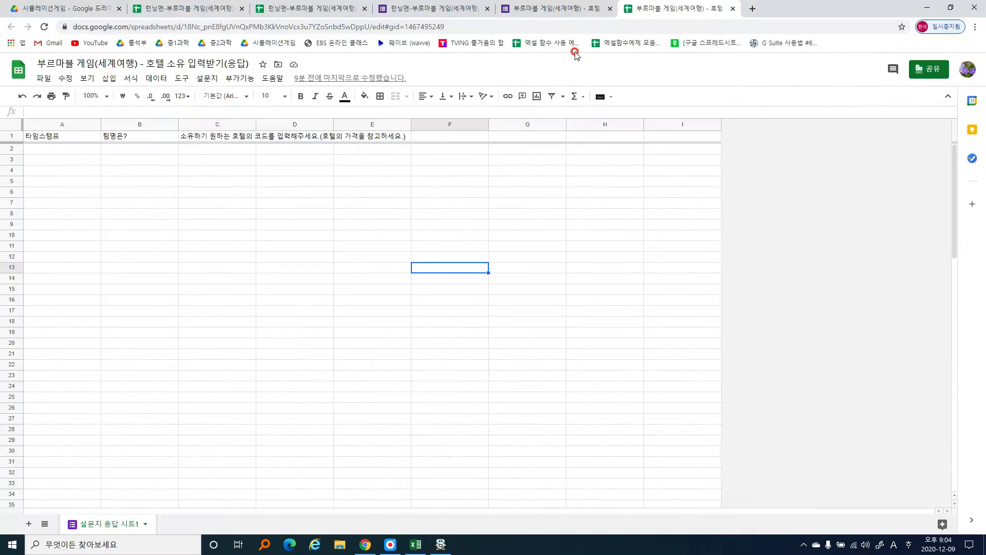
{"action": "left_click", "coordinate": [127, 148]}
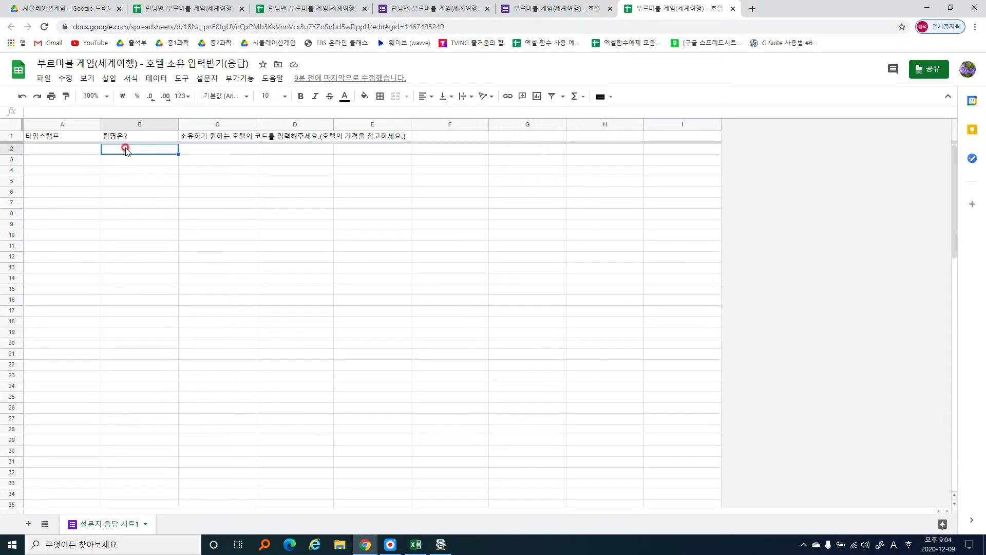
{"action": "key", "text": "ctrl+v"}
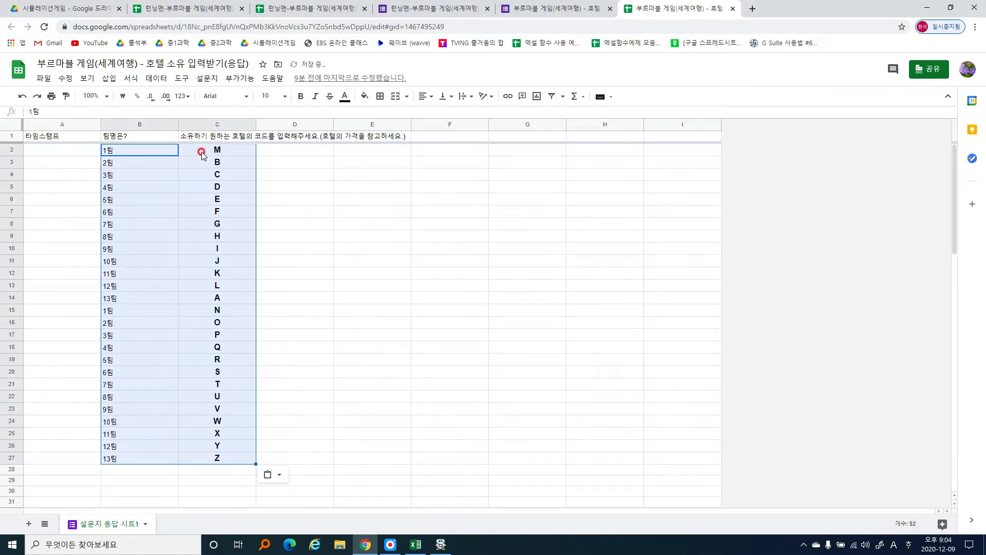
{"action": "left_click", "coordinate": [288, 212]}
- Check the team names and hotel codes in the first two pasted responses
{"action": "left_click", "coordinate": [131, 150]}
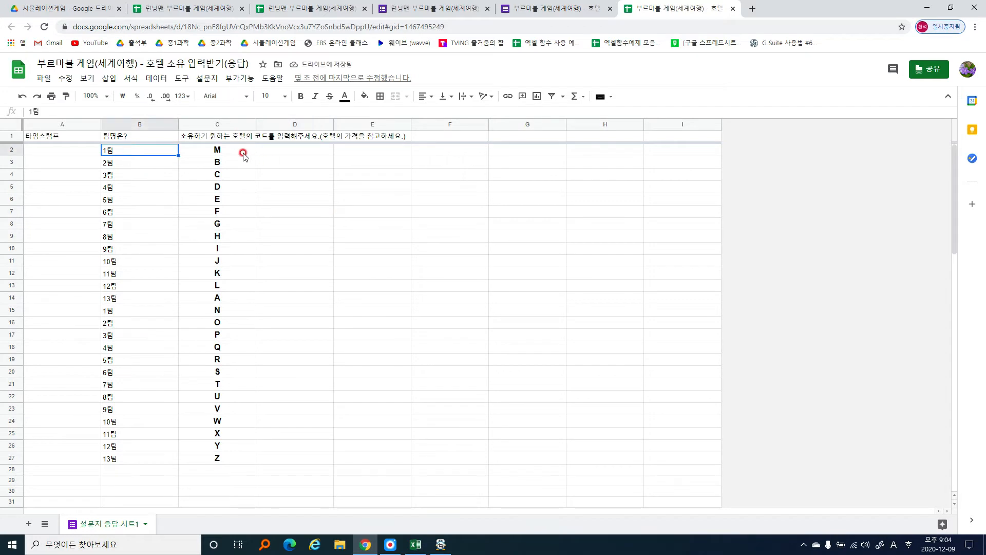
{"action": "left_click", "coordinate": [241, 151]}
{"action": "left_click", "coordinate": [150, 162]}
{"action": "left_click", "coordinate": [216, 162]}
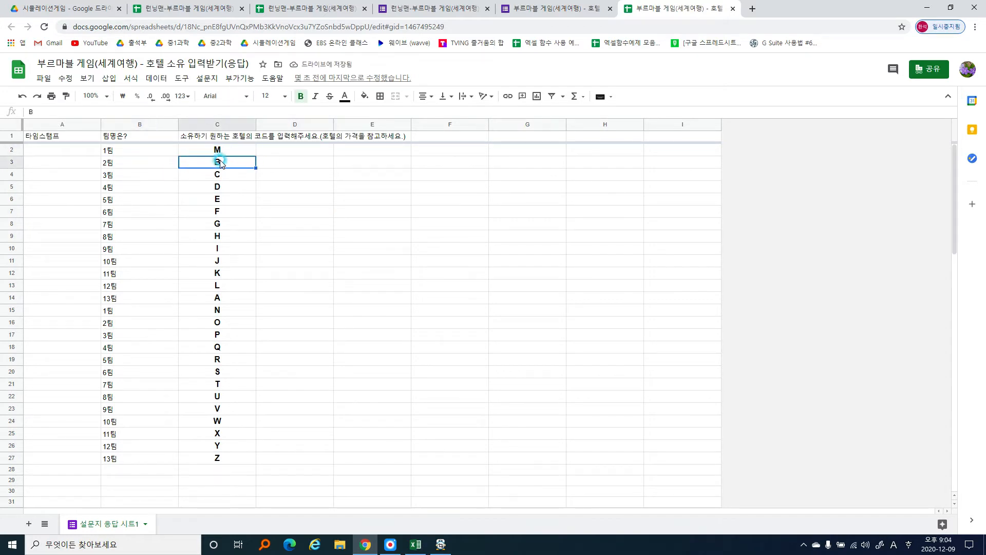
- Switch to the 런닝맨-부르마블 게임(세계여행)-계산표 spreadsheet and check the destination and hotel owner for code M
{"action": "left_click", "coordinate": [186, 9]}
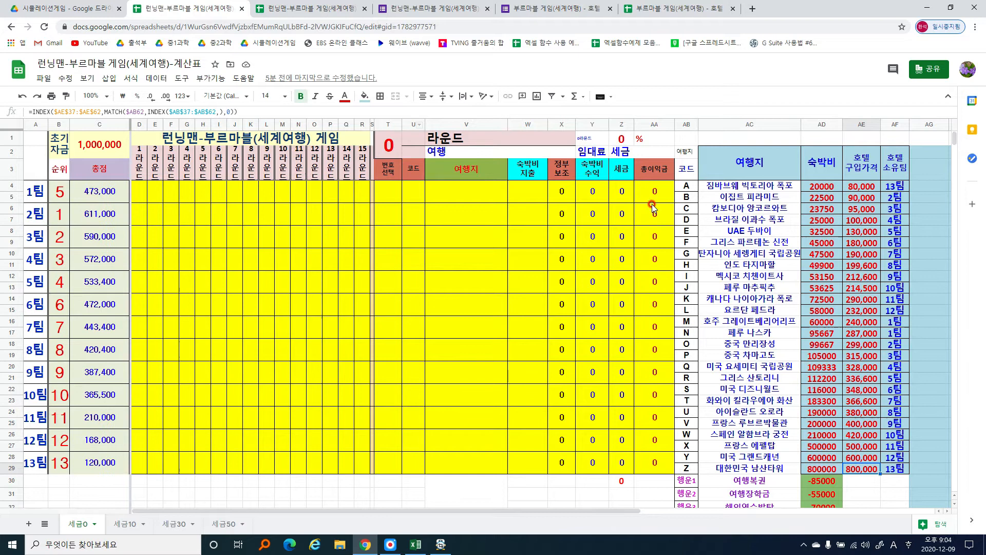
{"action": "left_click", "coordinate": [692, 323]}
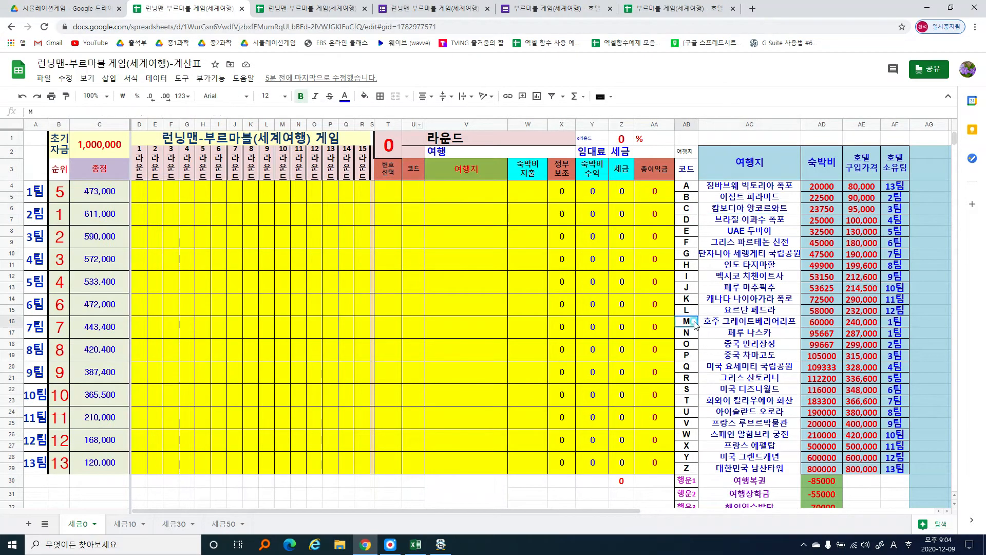
{"action": "left_click", "coordinate": [754, 323]}
{"action": "left_click", "coordinate": [754, 322]}
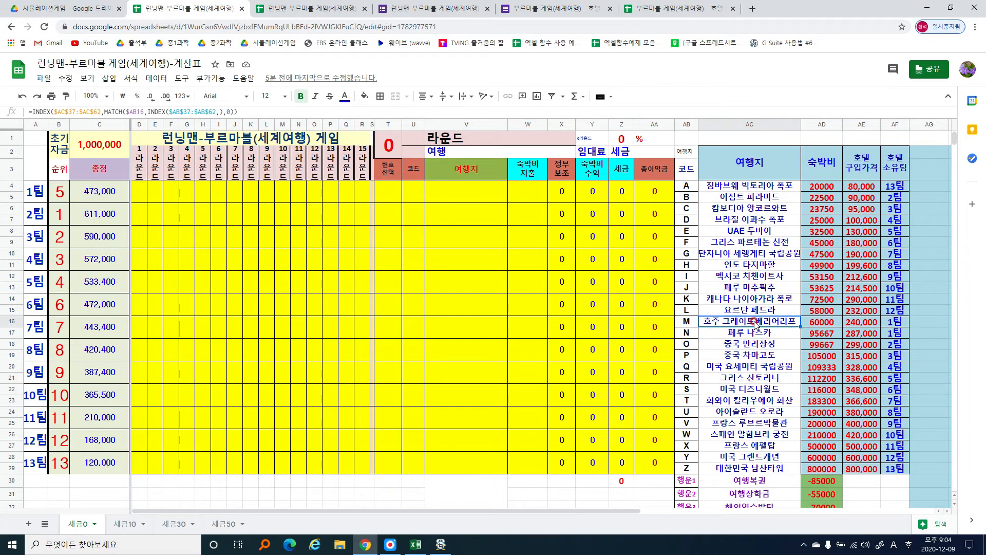
{"action": "left_click", "coordinate": [897, 324]}
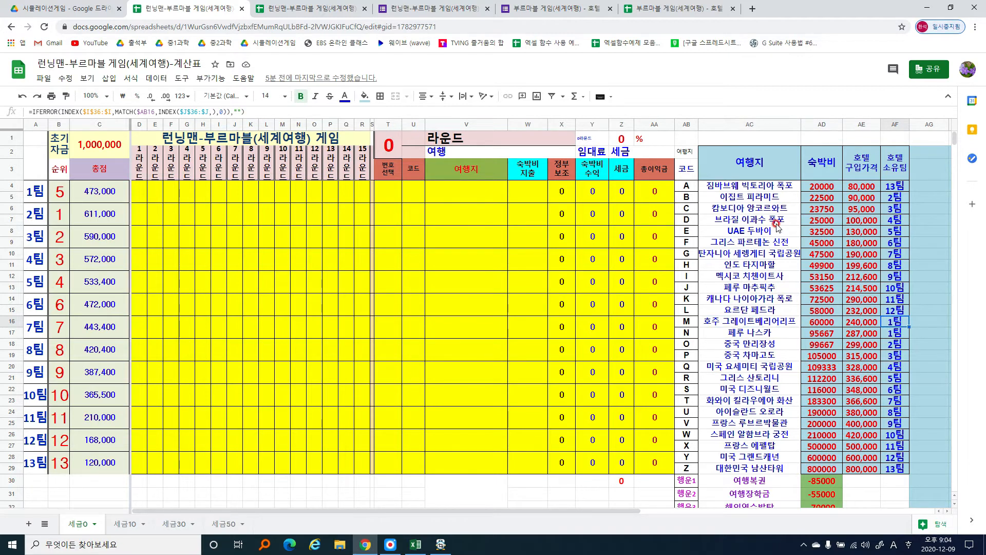
- Check the purchase prices of hotels B and O against team 2's total score on the 세금0 sheet
{"action": "left_click", "coordinate": [747, 197]}
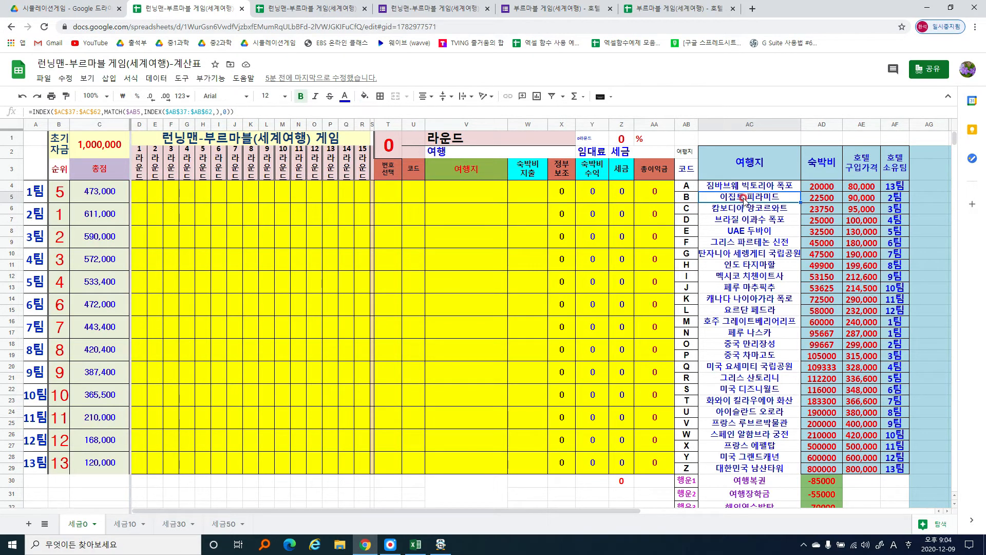
{"action": "left_click", "coordinate": [740, 186]}
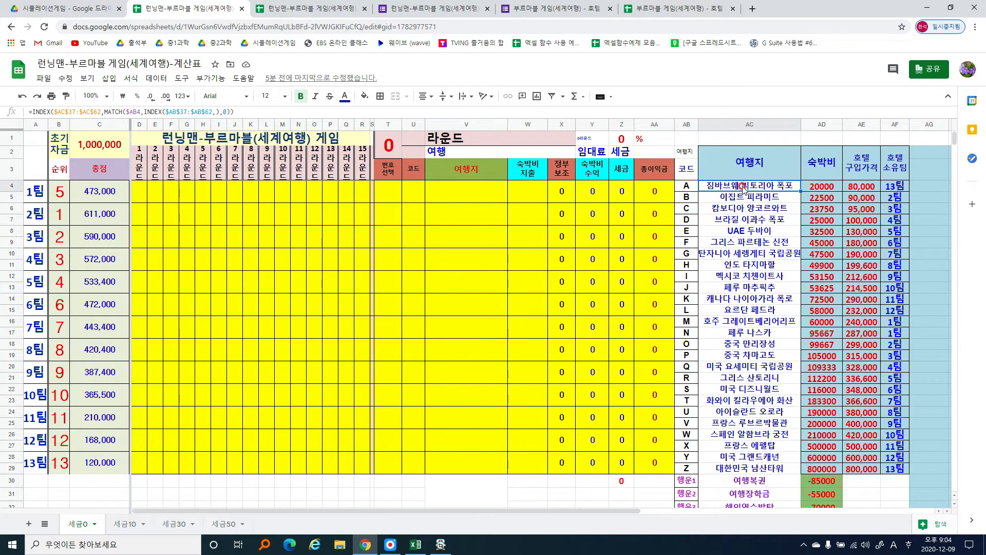
{"action": "left_click", "coordinate": [751, 198]}
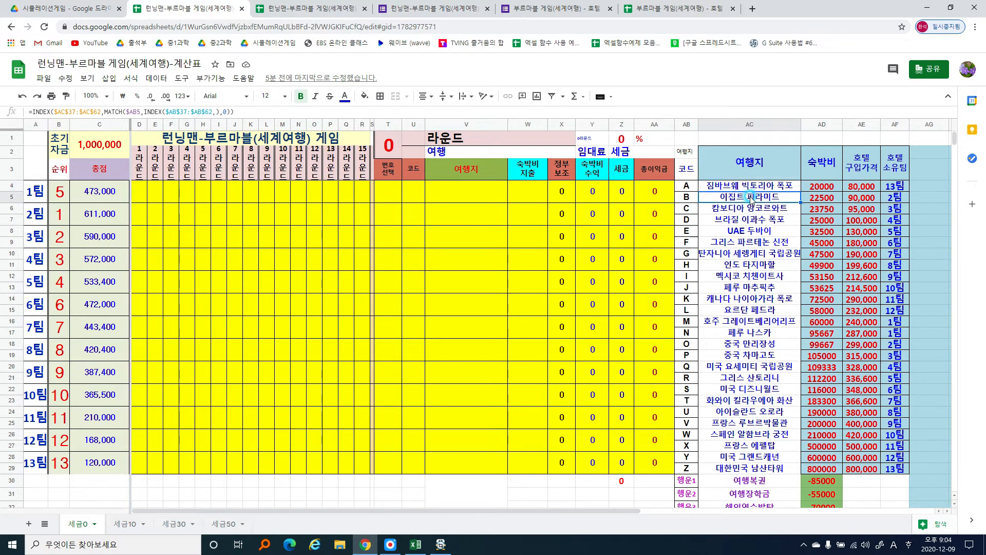
{"action": "left_click", "coordinate": [861, 199]}
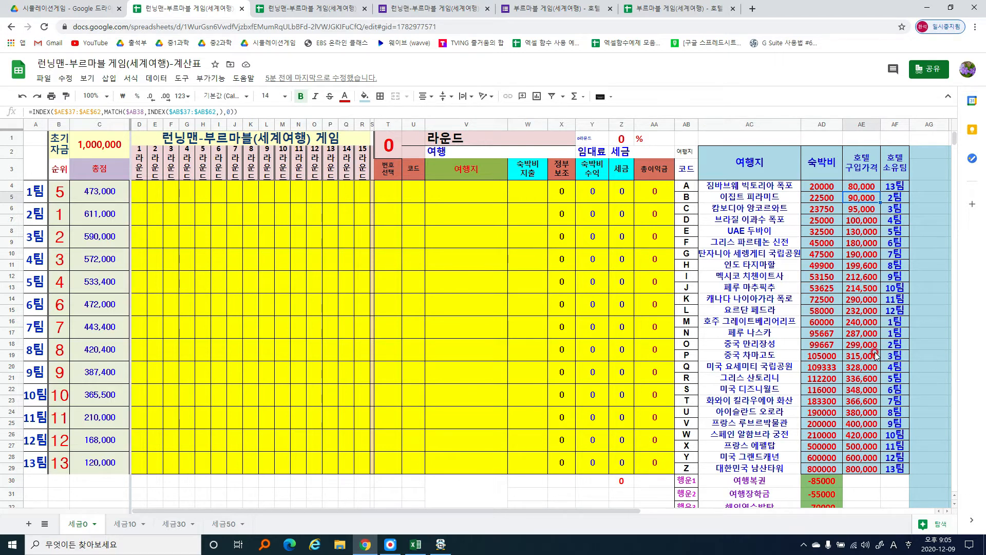
{"action": "left_click", "coordinate": [760, 358]}
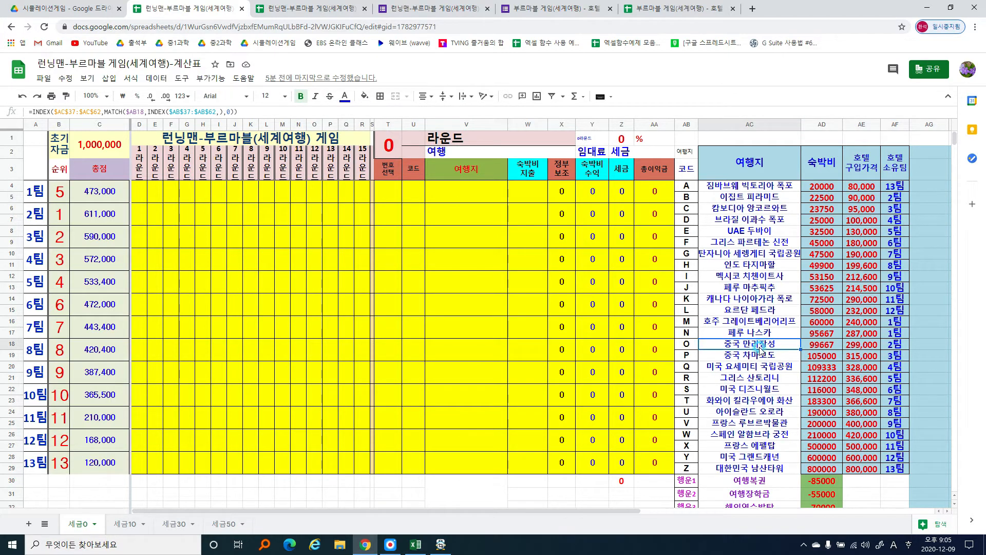
{"action": "left_click", "coordinate": [866, 345]}
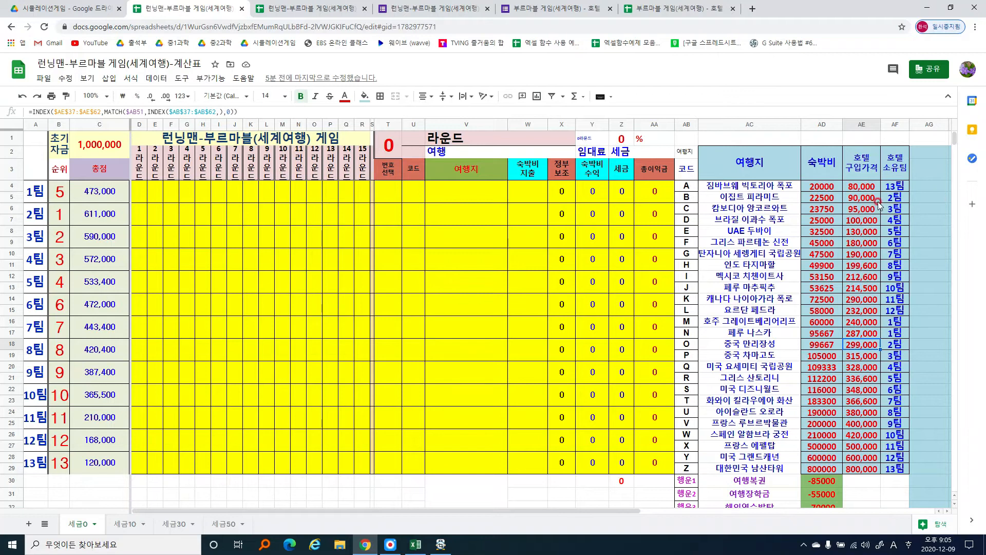
{"action": "left_click", "coordinate": [96, 217]}
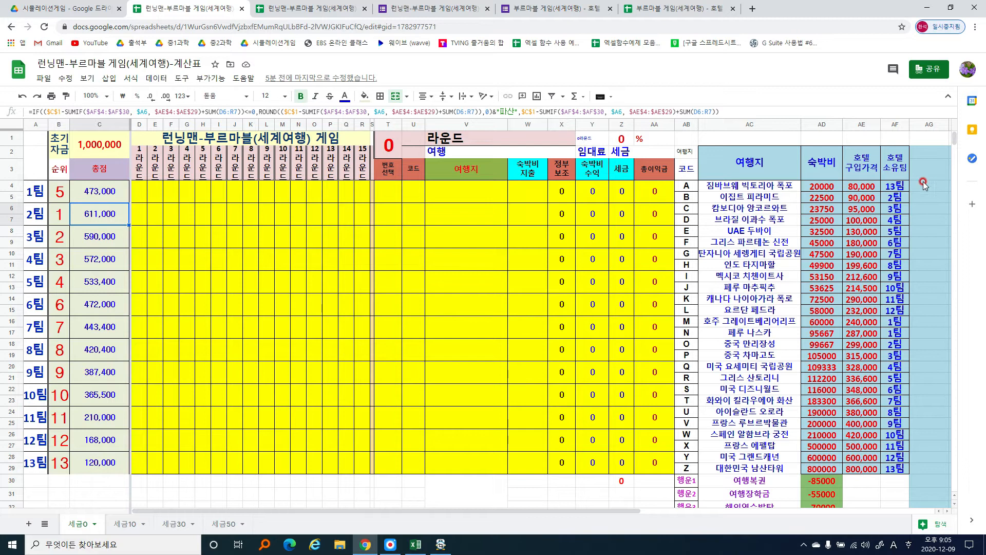
- Examine the hotel owner column and the destination, price and owner entries in the rows for codes N and M
{"action": "left_click", "coordinate": [887, 187]}
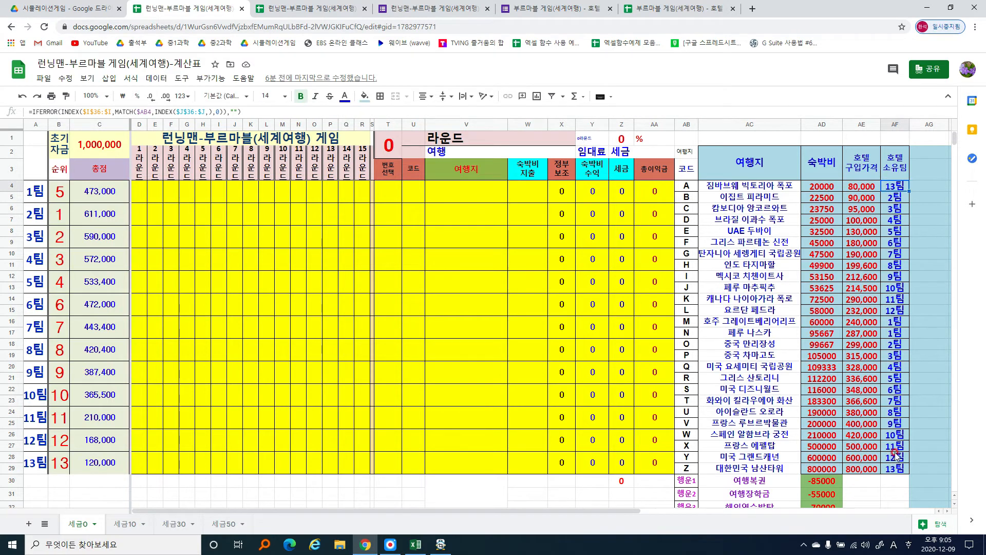
{"action": "left_click", "coordinate": [886, 333]}
{"action": "left_click_drag", "start_coordinate": [753, 333], "coordinate": [894, 335]}
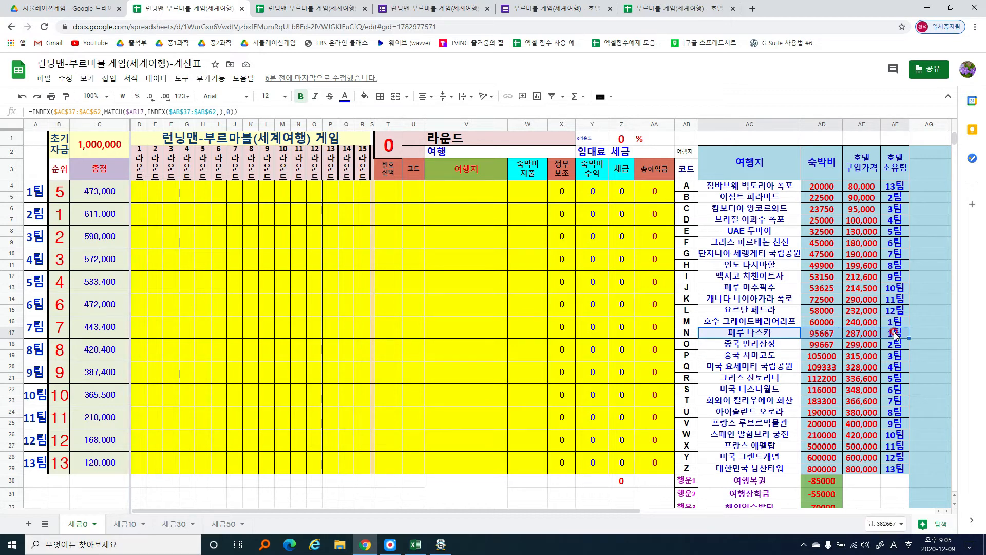
{"action": "left_click", "coordinate": [751, 323]}
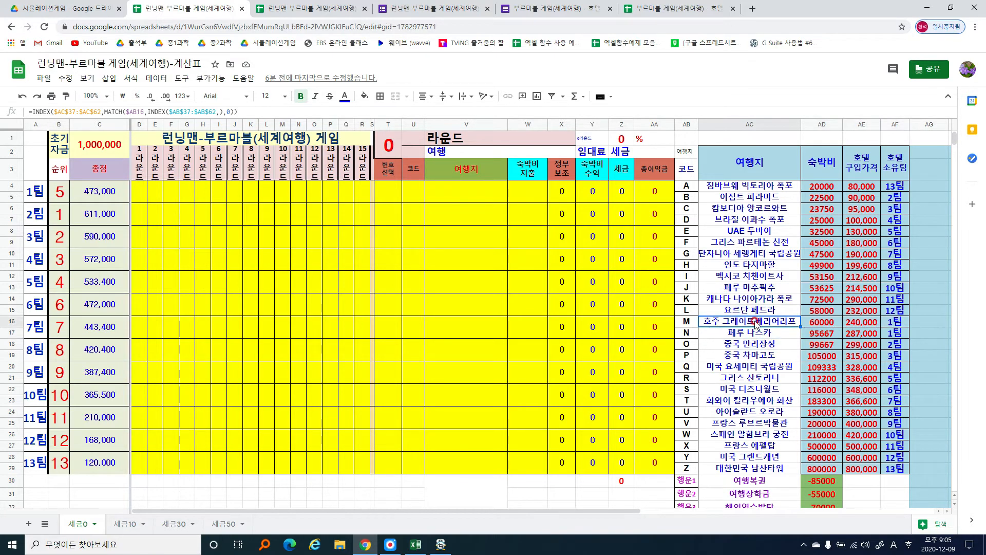
{"action": "left_click_drag", "start_coordinate": [755, 322], "coordinate": [897, 323]}
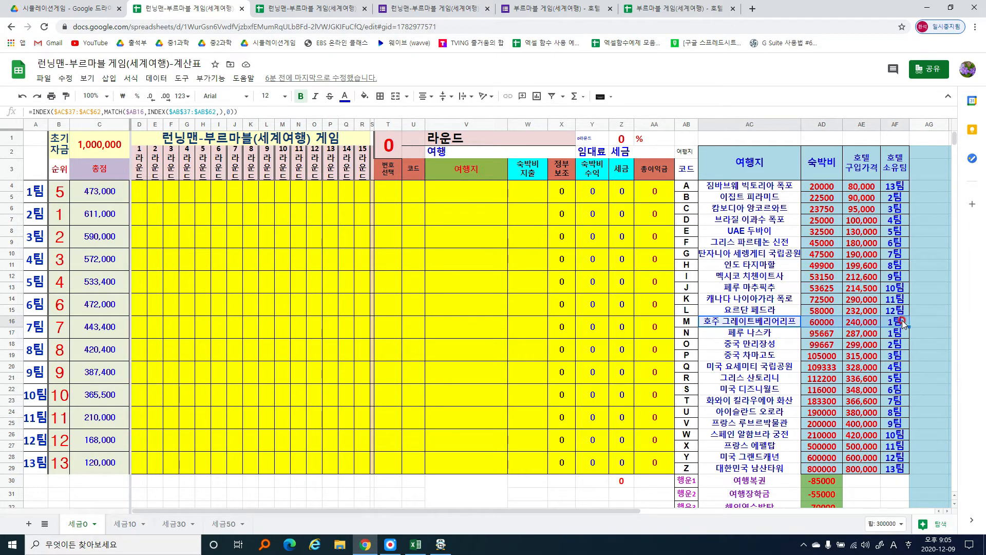
{"action": "left_click", "coordinate": [897, 323]}
{"action": "left_click", "coordinate": [753, 324]}
- Check team 13's total score against the rows and purchase prices of hotels A and Z
{"action": "left_click", "coordinate": [93, 464]}
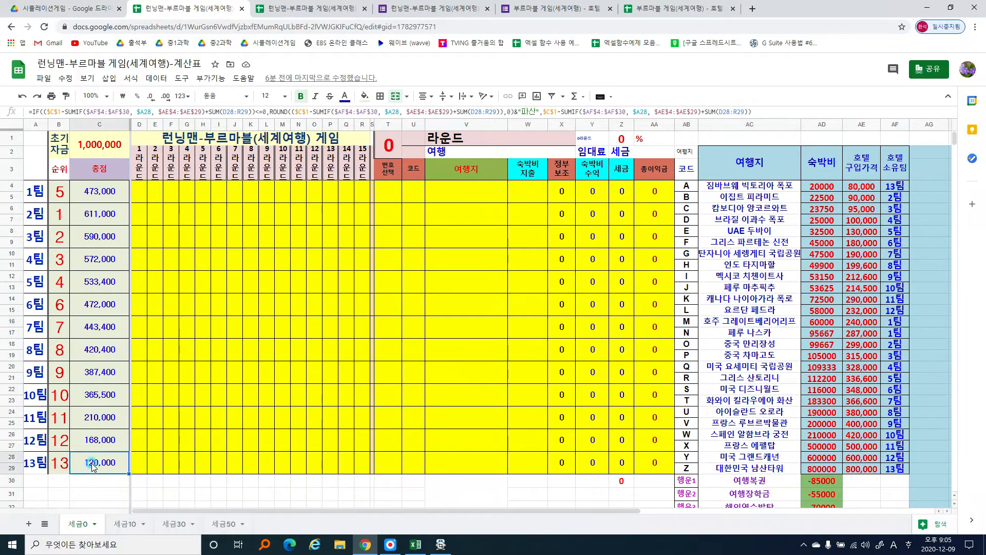
{"action": "left_click", "coordinate": [815, 188]}
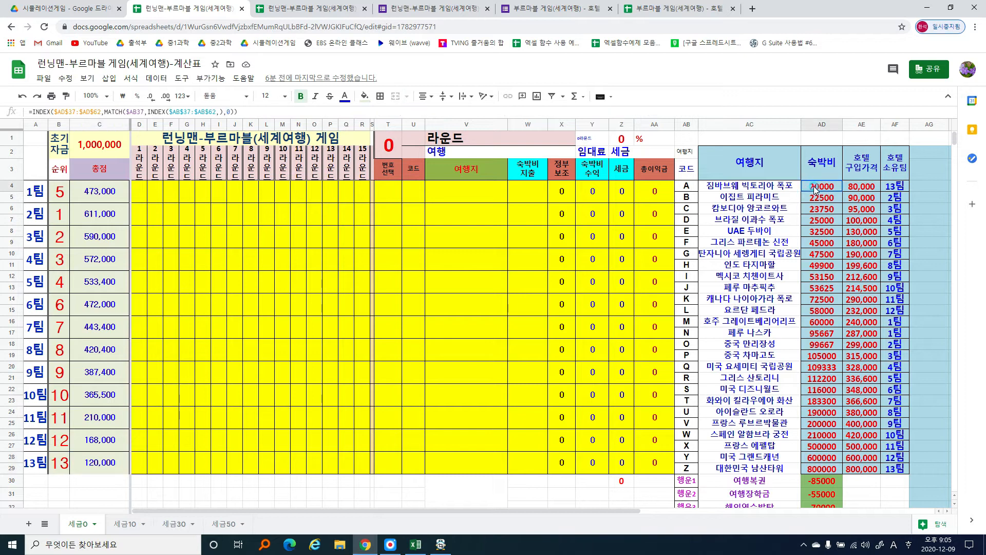
{"action": "left_click_drag", "start_coordinate": [793, 189], "coordinate": [899, 188]}
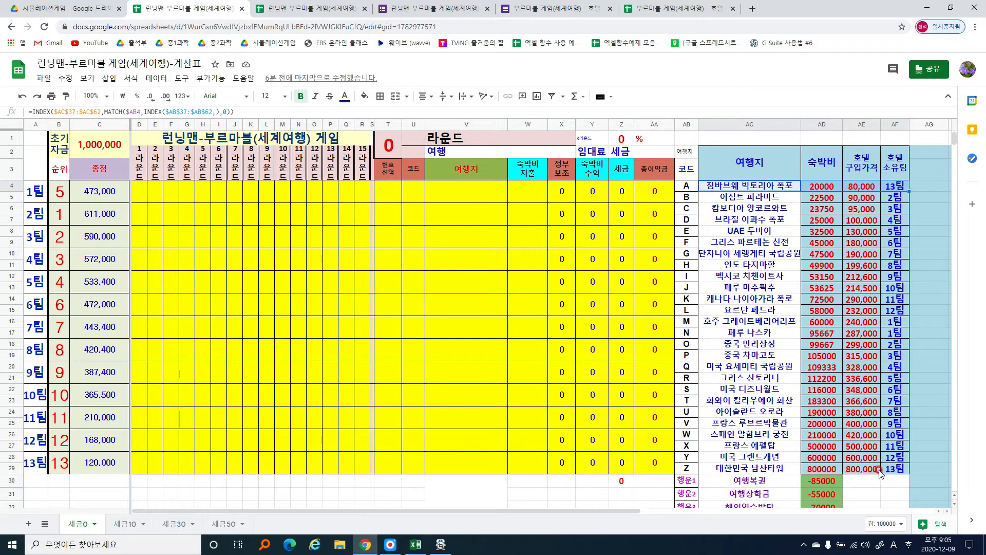
{"action": "left_click", "coordinate": [767, 468]}
{"action": "left_click_drag", "start_coordinate": [767, 469], "coordinate": [898, 471]}
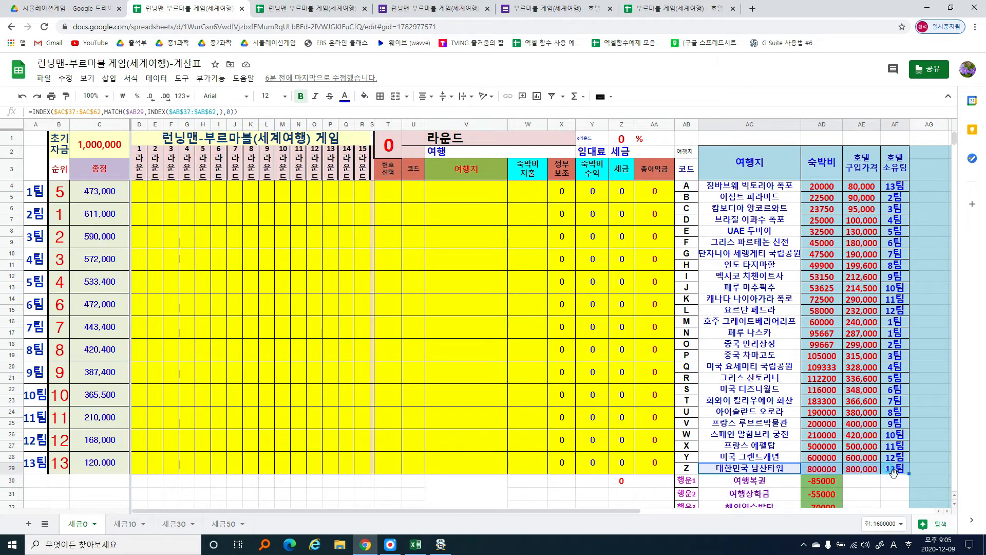
{"action": "left_click", "coordinate": [898, 471]}
{"action": "left_click", "coordinate": [872, 469]}
{"action": "left_click", "coordinate": [850, 189]}
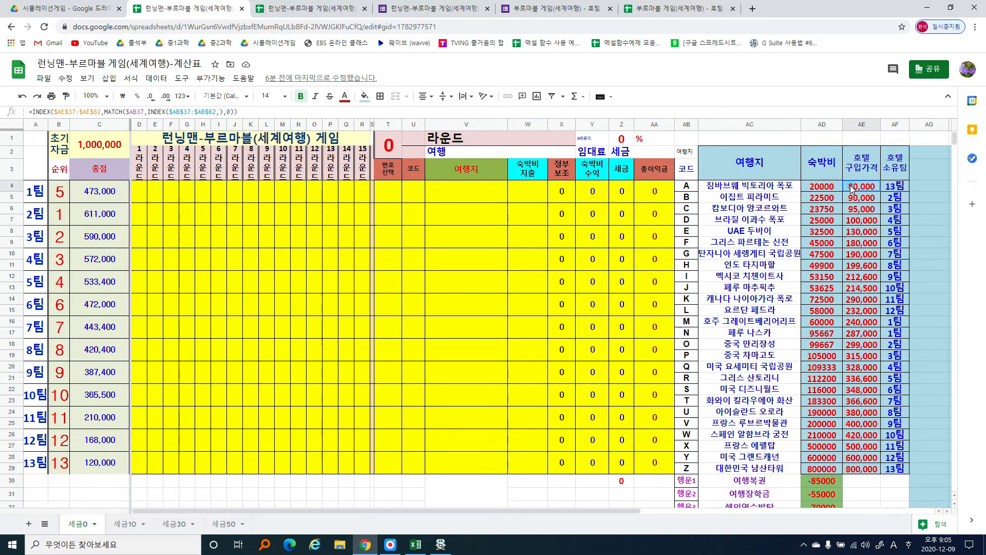
{"action": "left_click", "coordinate": [96, 463]}
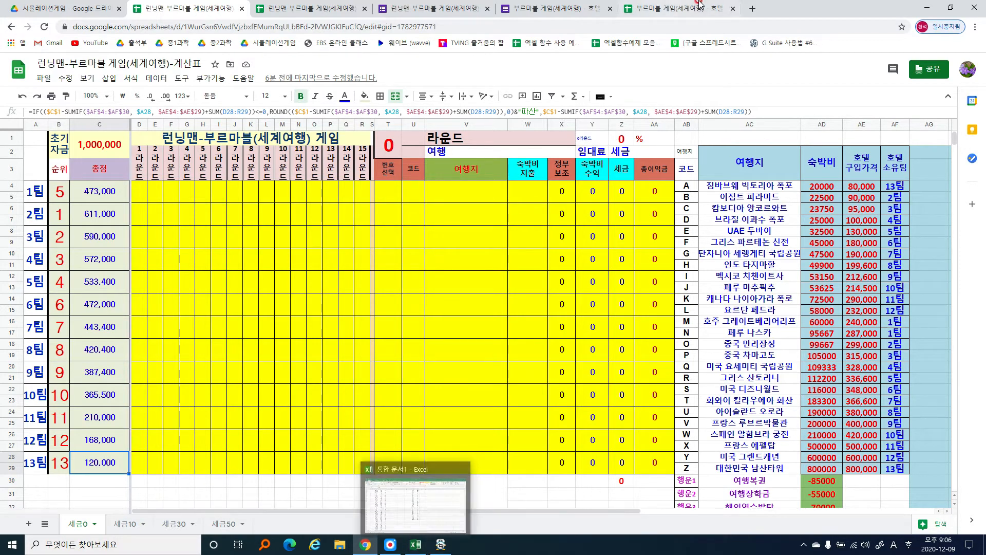
- View the 무작위 여행하기 response spreadsheet, then review the round, team and 1–32 number questions in its form
{"action": "left_click", "coordinate": [296, 9]}
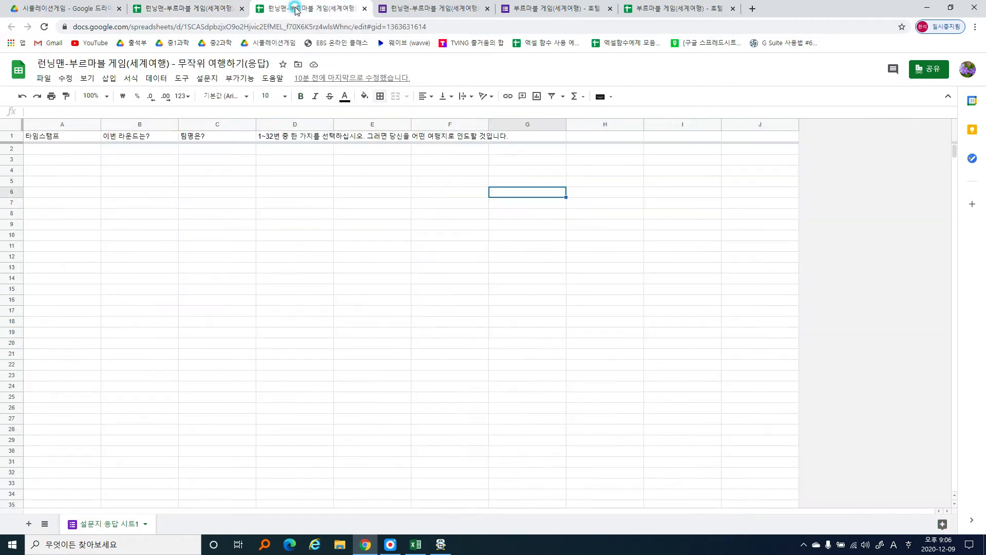
{"action": "left_click", "coordinate": [420, 12]}
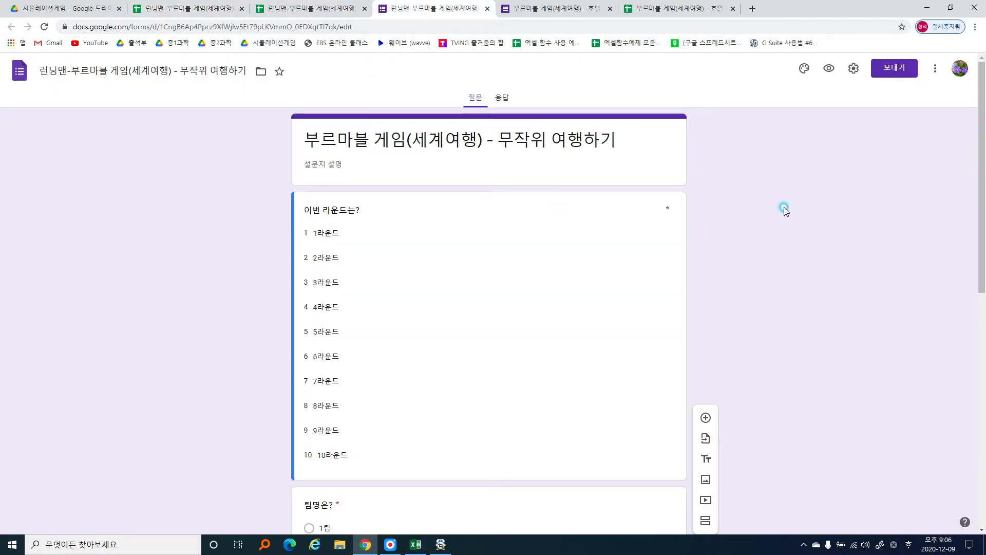
{"action": "scroll", "coordinate": [782, 211], "scroll_direction": "down", "scroll_amount": 5}
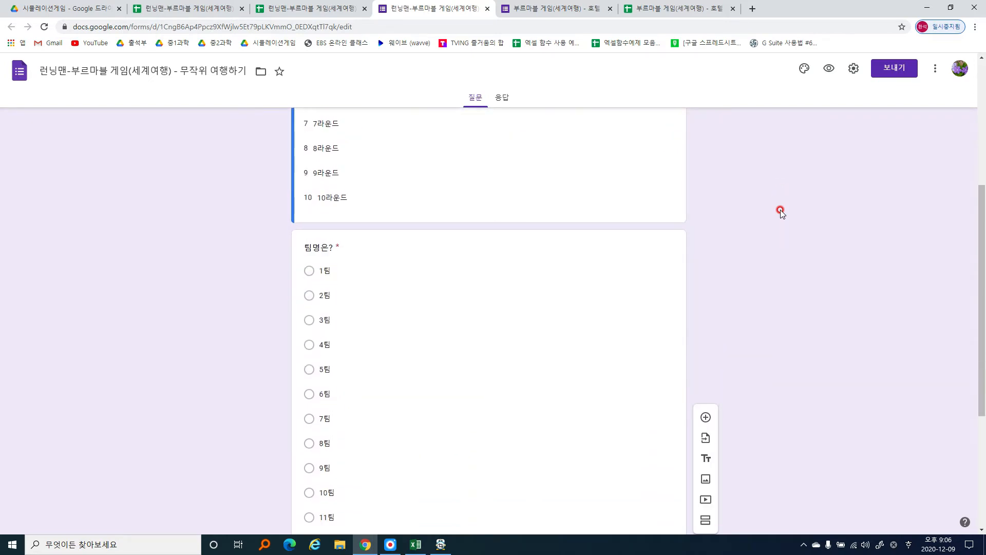
{"action": "scroll", "coordinate": [780, 209], "scroll_direction": "down", "scroll_amount": 4}
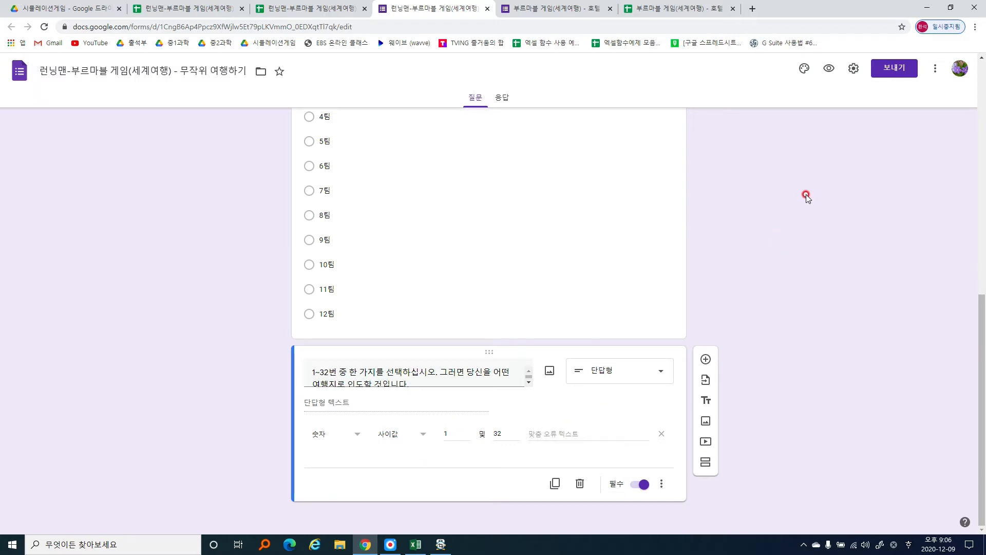
- Return to the calculation spreadsheet and trace round 1, number 1 to its code and matching destination in the lookup tables
{"action": "left_click", "coordinate": [186, 9]}
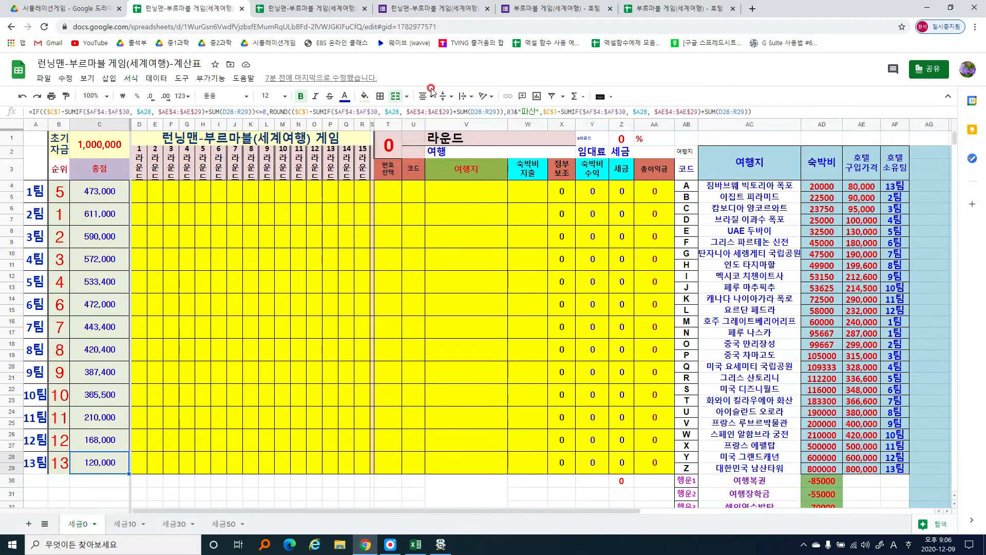
{"action": "scroll", "coordinate": [590, 238], "scroll_direction": "down", "scroll_amount": 6}
{"action": "left_click", "coordinate": [681, 301]}
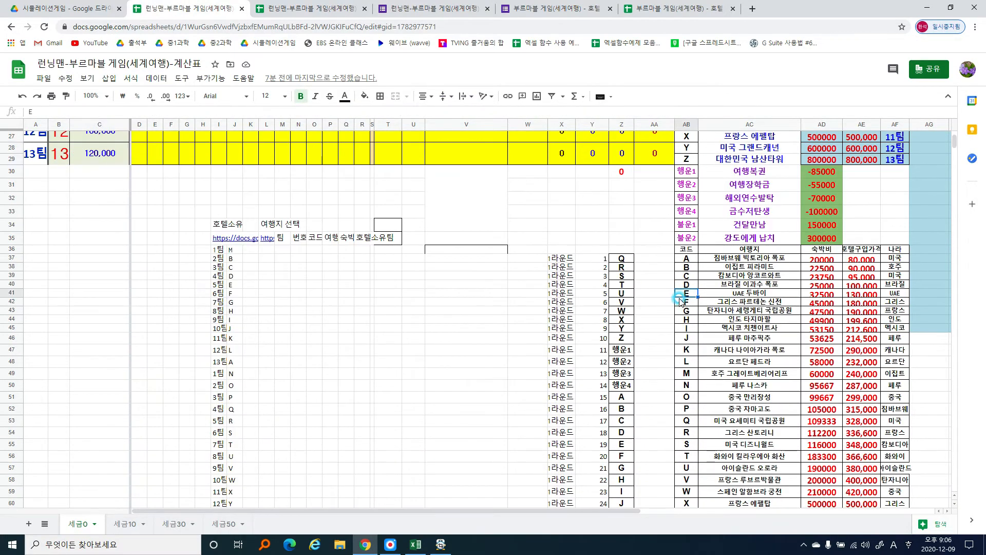
{"action": "scroll", "coordinate": [681, 300], "scroll_direction": "down", "scroll_amount": 2}
{"action": "left_click", "coordinate": [558, 172]}
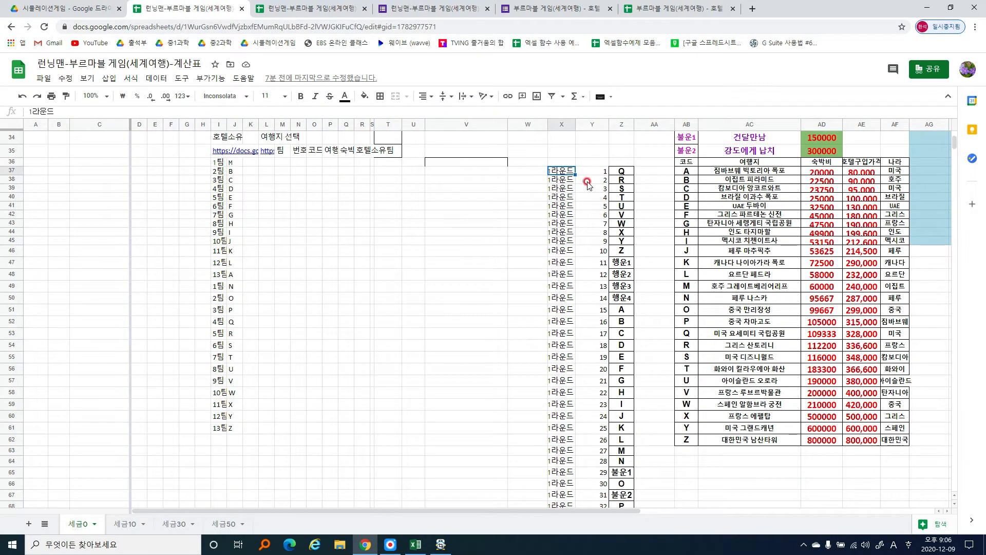
{"action": "left_click", "coordinate": [600, 172]}
{"action": "left_click", "coordinate": [625, 173]}
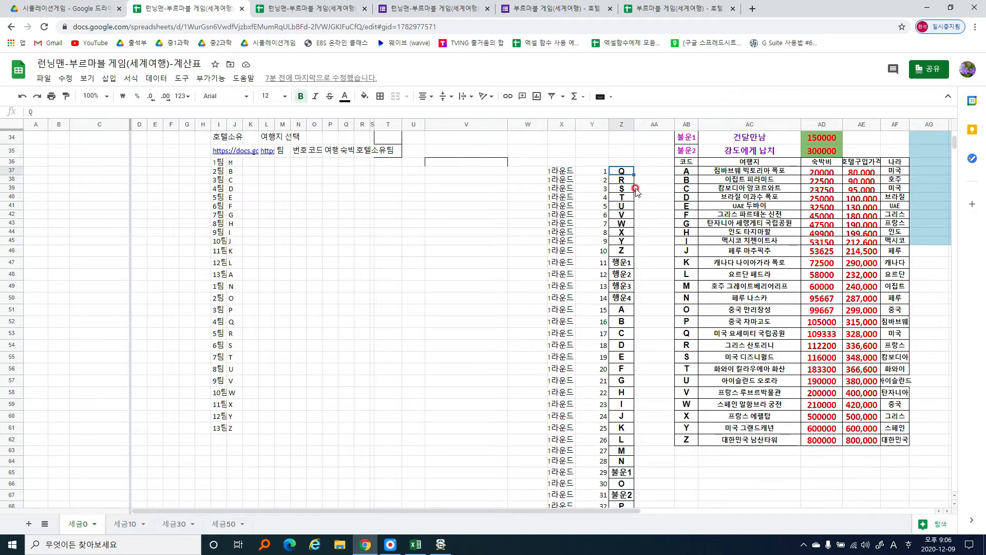
{"action": "left_click", "coordinate": [738, 338]}
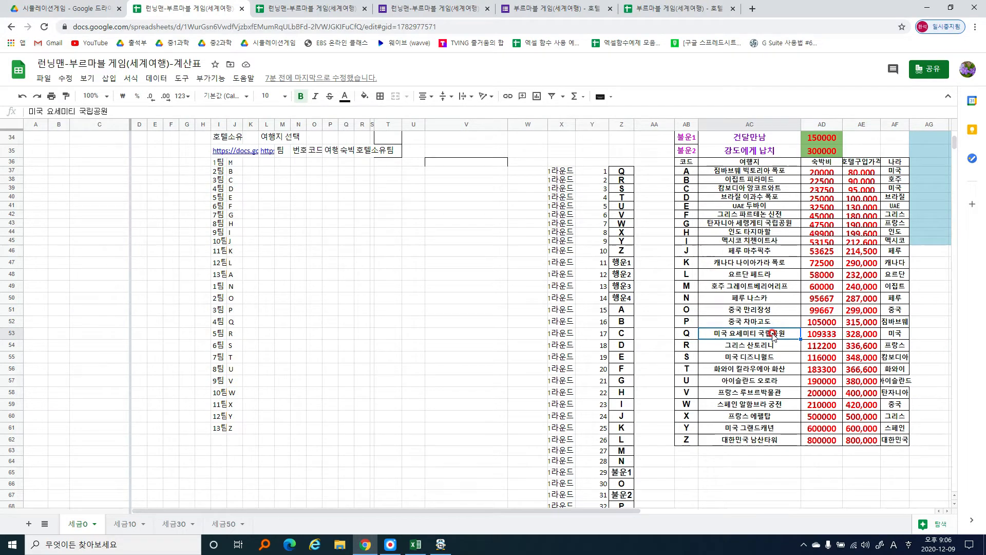
- Trace round 1, number 2 to its code, matching destination and lodging cost in the lookup tables
{"action": "left_click", "coordinate": [563, 180]}
{"action": "left_click", "coordinate": [593, 180]}
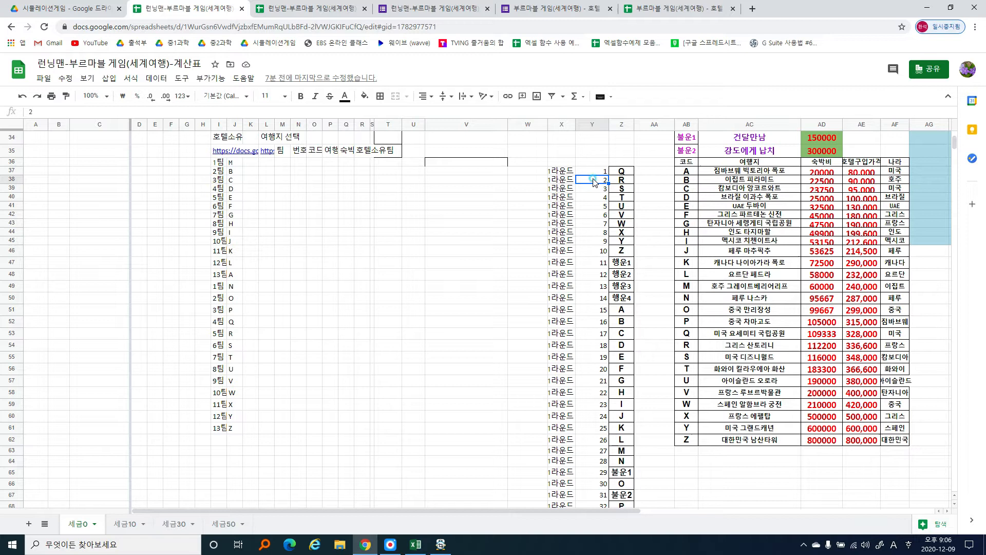
{"action": "left_click", "coordinate": [622, 180]}
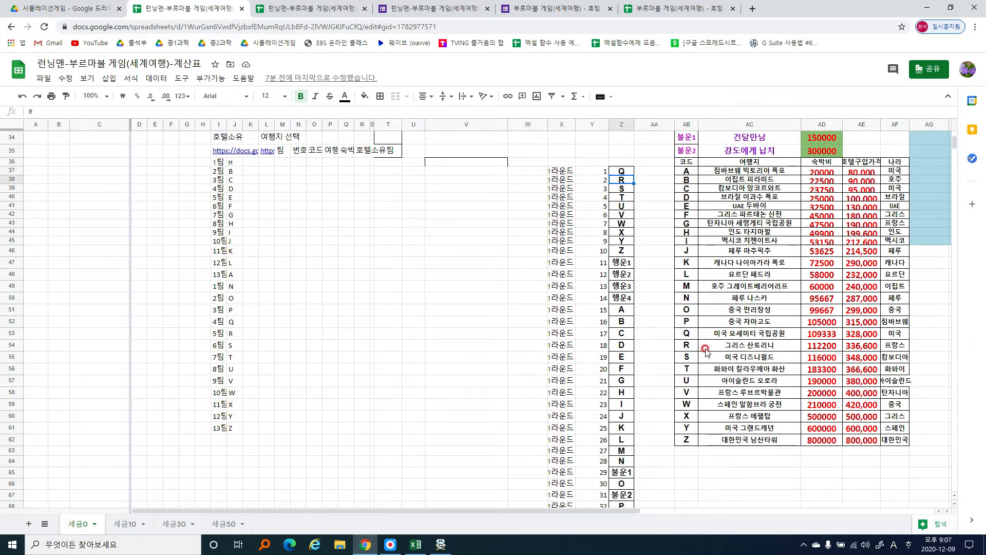
{"action": "left_click", "coordinate": [723, 346]}
{"action": "key", "text": "Right"}
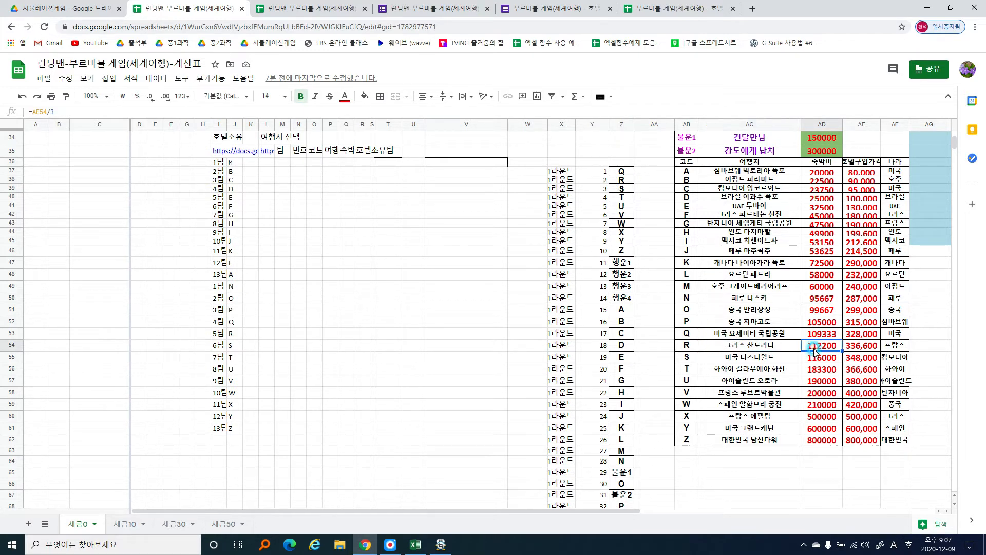
{"action": "left_click", "coordinate": [743, 343]}
{"action": "left_click", "coordinate": [825, 350]}
- Examine how the travel numbers in column Y are paired with the destination and luck codes in column Z
{"action": "left_click", "coordinate": [611, 233]}
{"action": "left_click", "coordinate": [578, 180]}
{"action": "scroll", "coordinate": [623, 275], "scroll_direction": "down", "scroll_amount": 2}
{"action": "scroll", "coordinate": [623, 276], "scroll_direction": "up", "scroll_amount": 3}
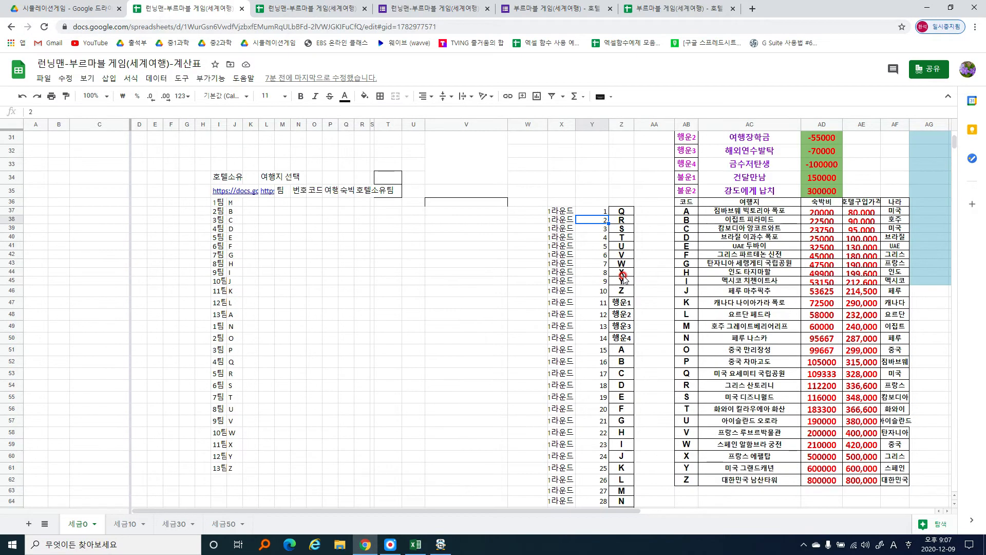
{"action": "left_click", "coordinate": [624, 212]}
{"action": "left_click_drag", "start_coordinate": [625, 210], "coordinate": [633, 398]}
{"action": "left_click", "coordinate": [649, 348]}
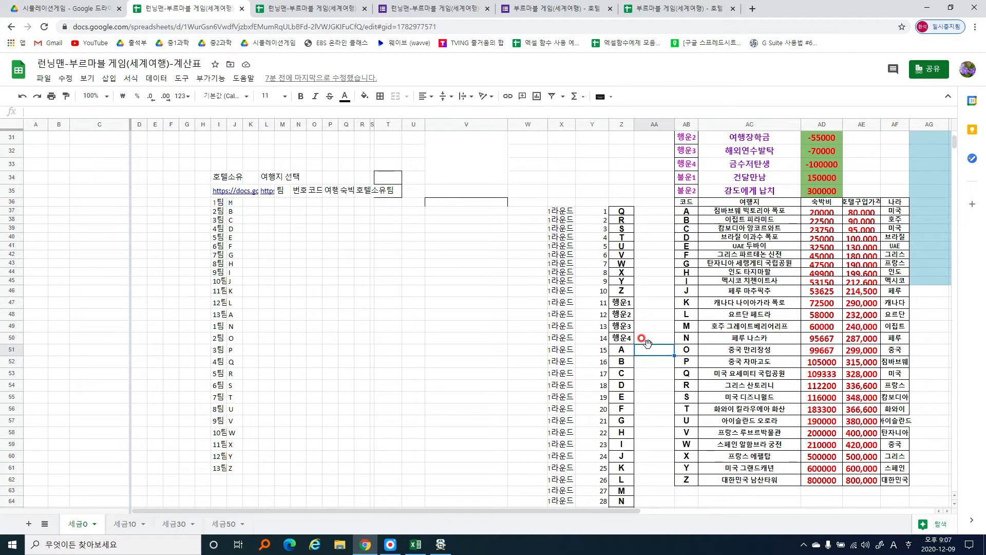
- Compare the random-travel response sheet and its form with the calculation sheet's round 1 column, ending on the response sheet
{"action": "left_click", "coordinate": [302, 9]}
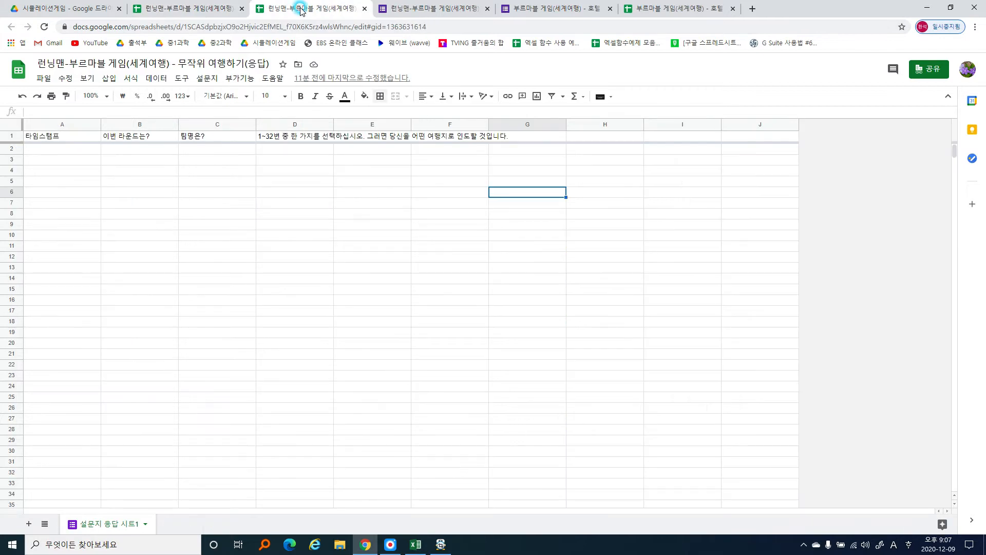
{"action": "left_click", "coordinate": [211, 9]}
{"action": "scroll", "coordinate": [264, 163], "scroll_direction": "up", "scroll_amount": 10}
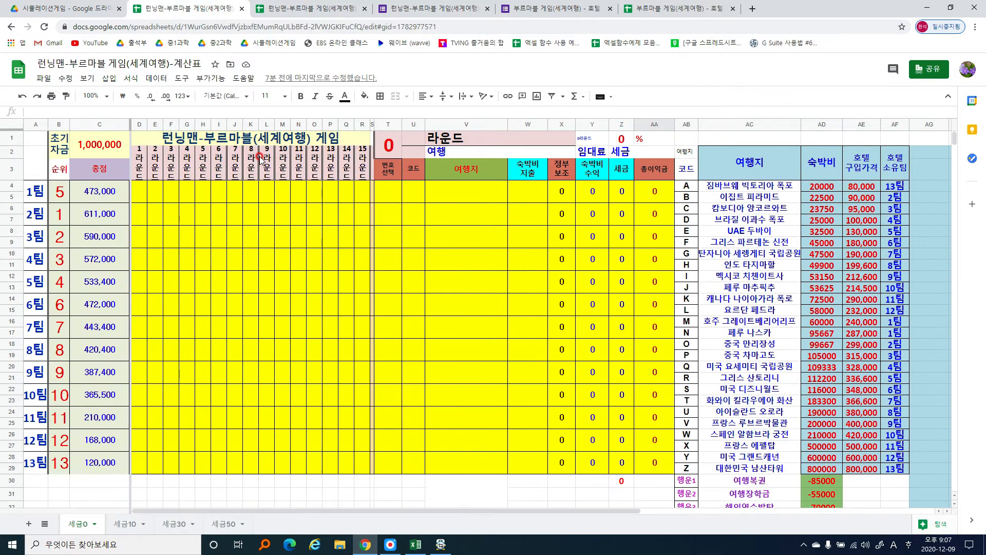
{"action": "left_click", "coordinate": [137, 195]}
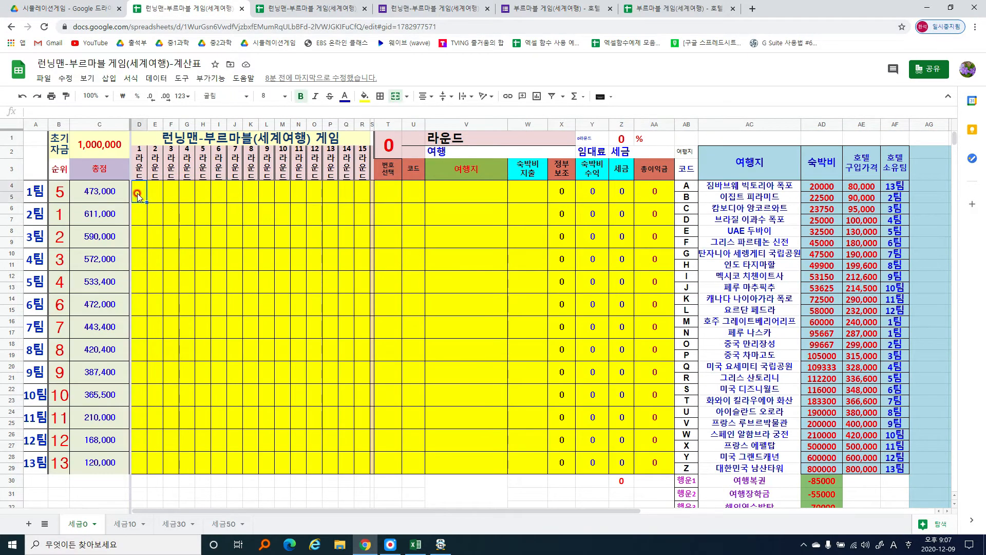
{"action": "left_click", "coordinate": [459, 234]}
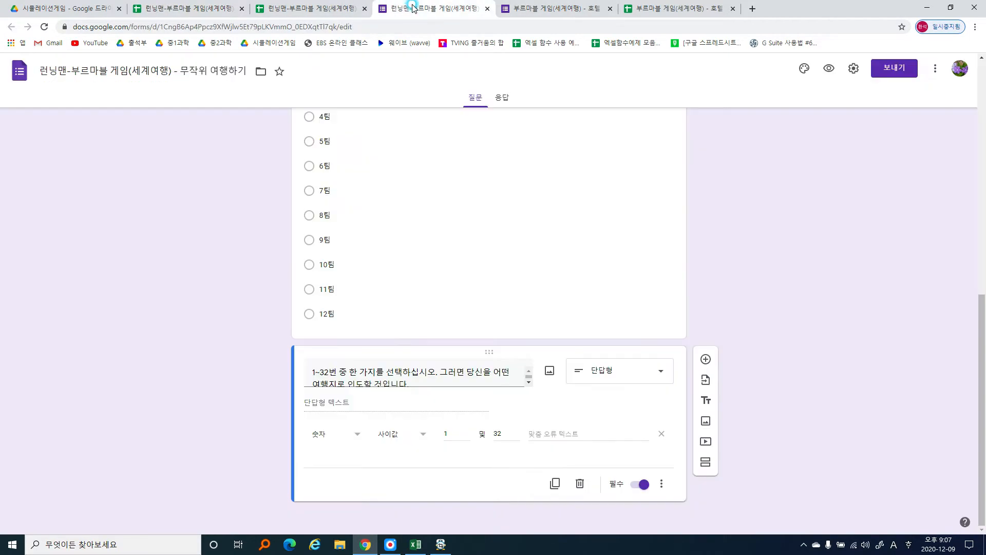
{"action": "left_click", "coordinate": [411, 9]}
{"action": "left_click", "coordinate": [274, 9]}
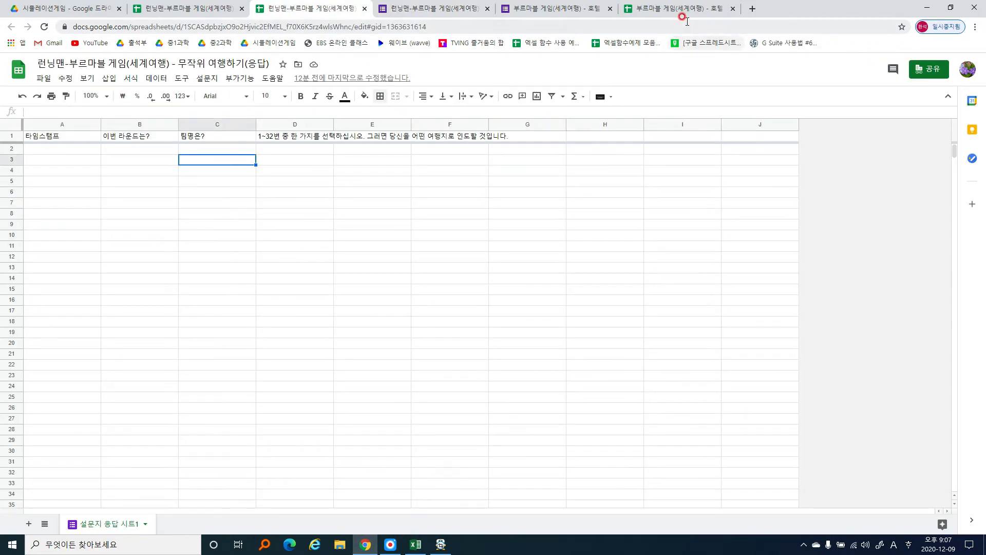
- Switch to Excel and copy the 1라운드 rows for teams 1 to 13 in C1:E13
{"action": "left_click", "coordinate": [415, 545]}
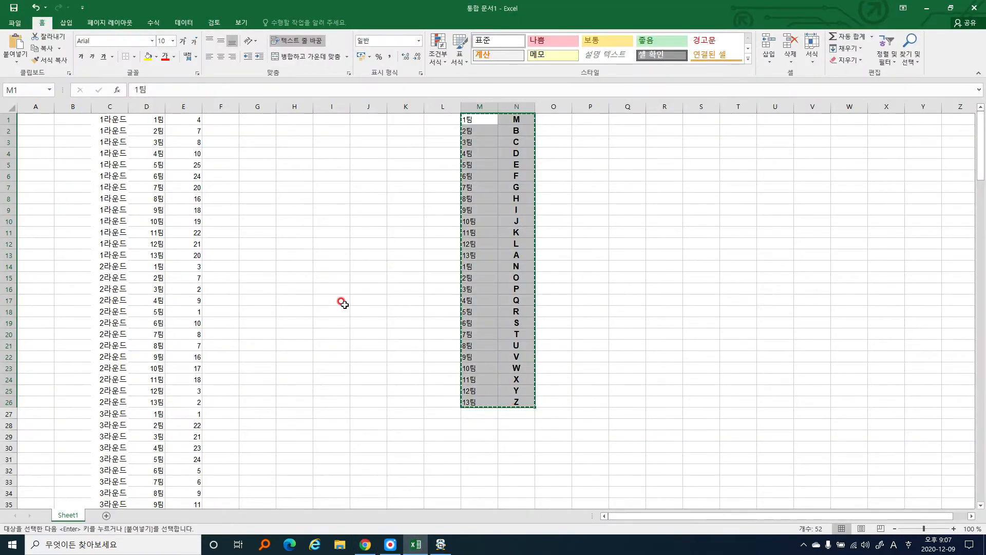
{"action": "left_click", "coordinate": [323, 254]}
{"action": "left_click_drag", "start_coordinate": [113, 120], "coordinate": [191, 251]}
{"action": "key", "text": "ctrl+c"}
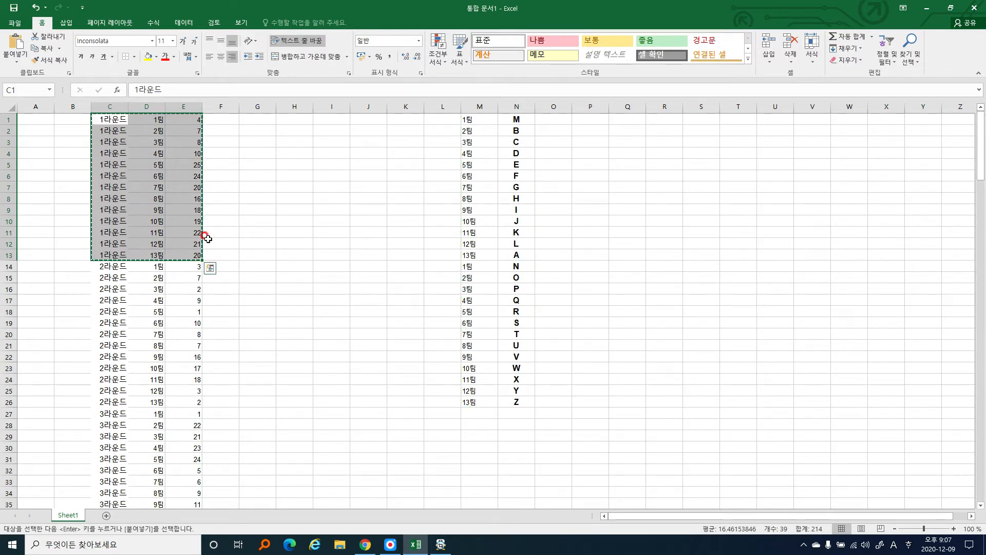
- Return to the 무작위 여행하기 response sheet in the browser and paste the copied round 1 rows starting at cell B2
{"action": "key", "text": "alt+Tab"}
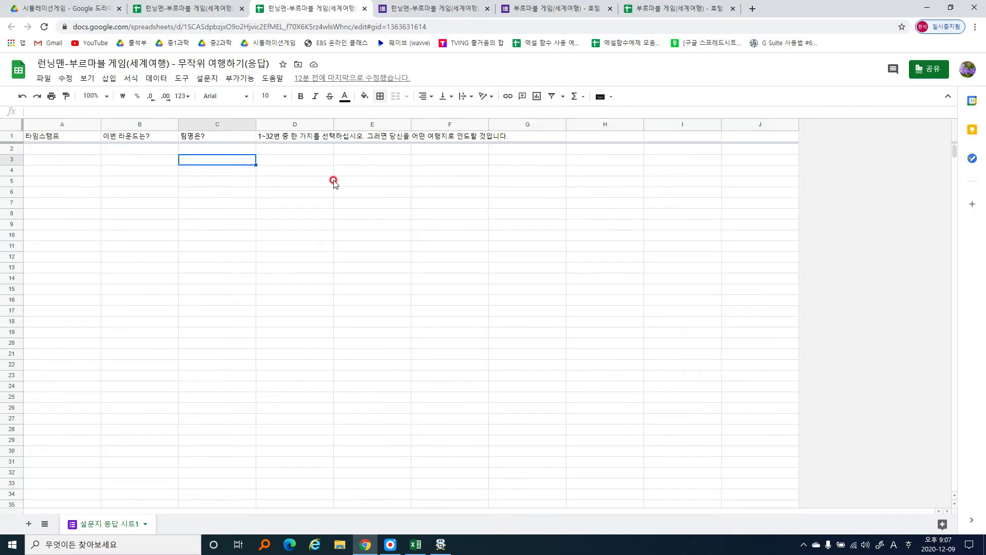
{"action": "left_click", "coordinate": [144, 149]}
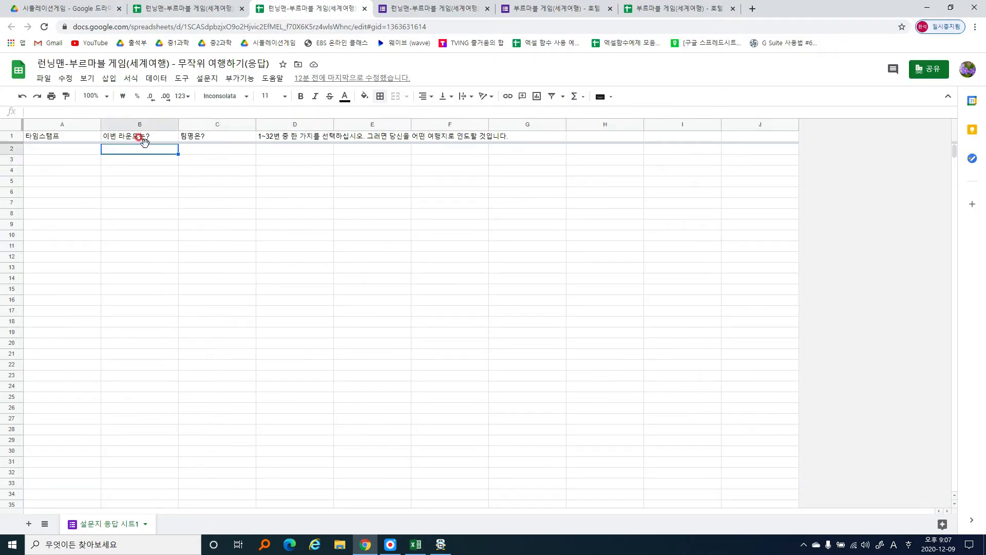
{"action": "key", "text": "ctrl+v"}
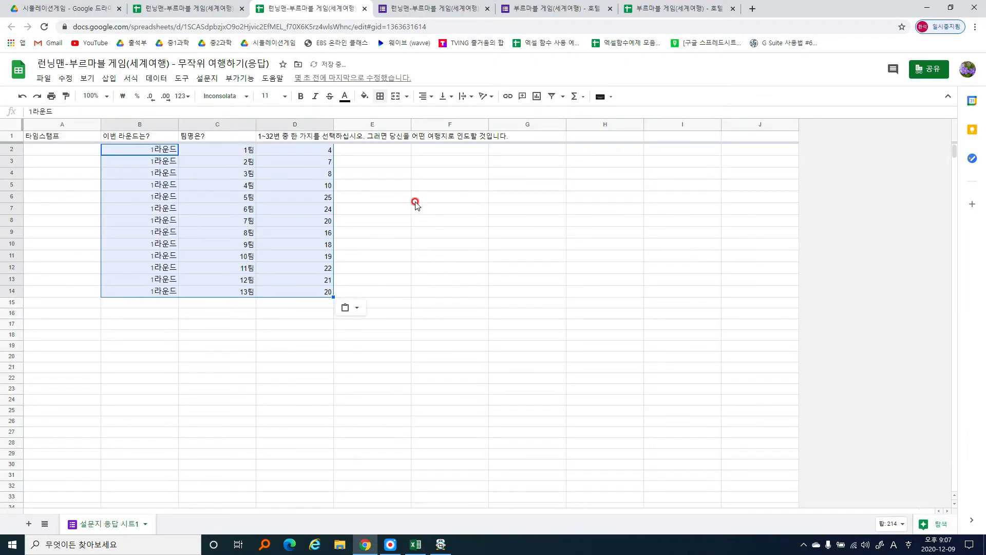
{"action": "left_click", "coordinate": [414, 200]}
- Review the team names and chosen travel numbers in the pasted response rows
{"action": "left_click", "coordinate": [251, 153]}
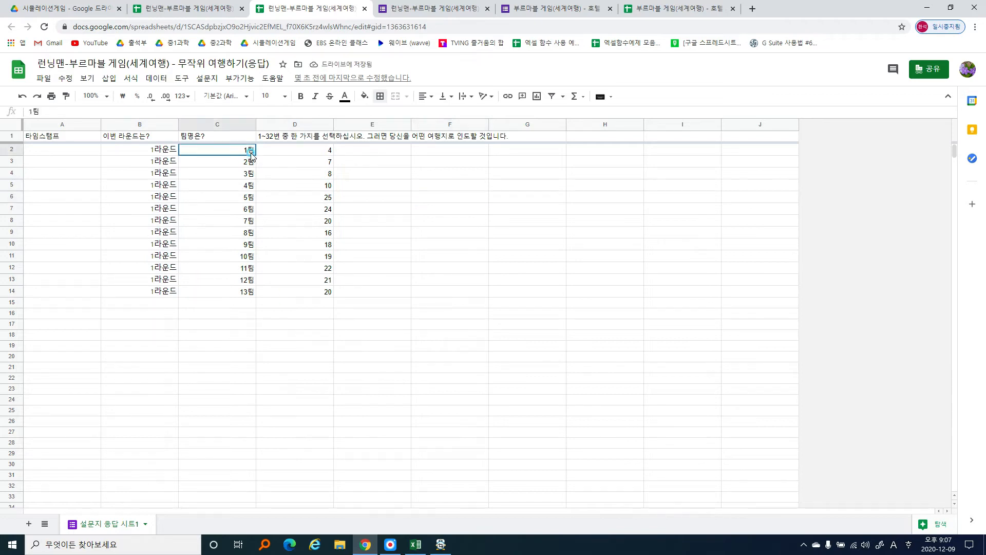
{"action": "left_click", "coordinate": [325, 292]}
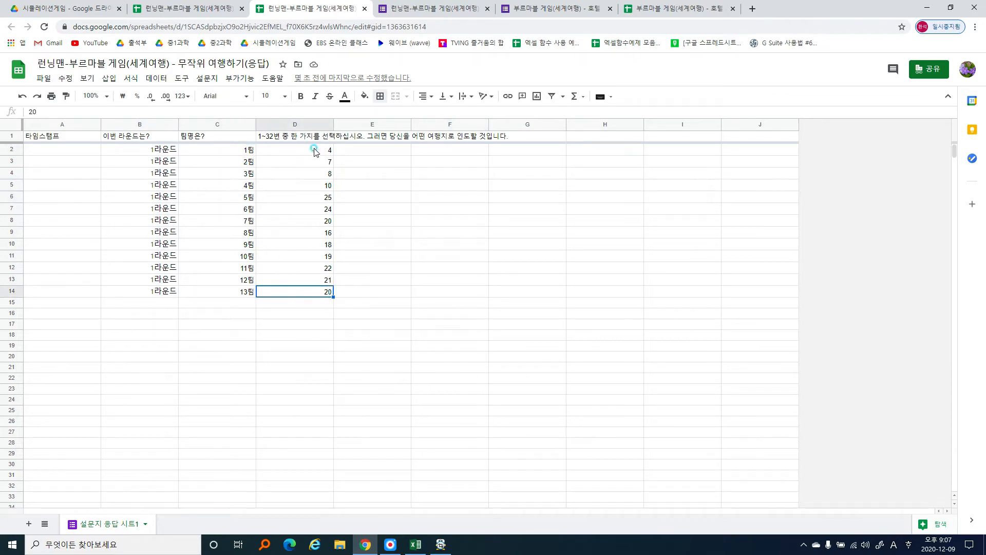
{"action": "left_click_drag", "start_coordinate": [311, 150], "coordinate": [328, 281]}
{"action": "left_click", "coordinate": [458, 268]}
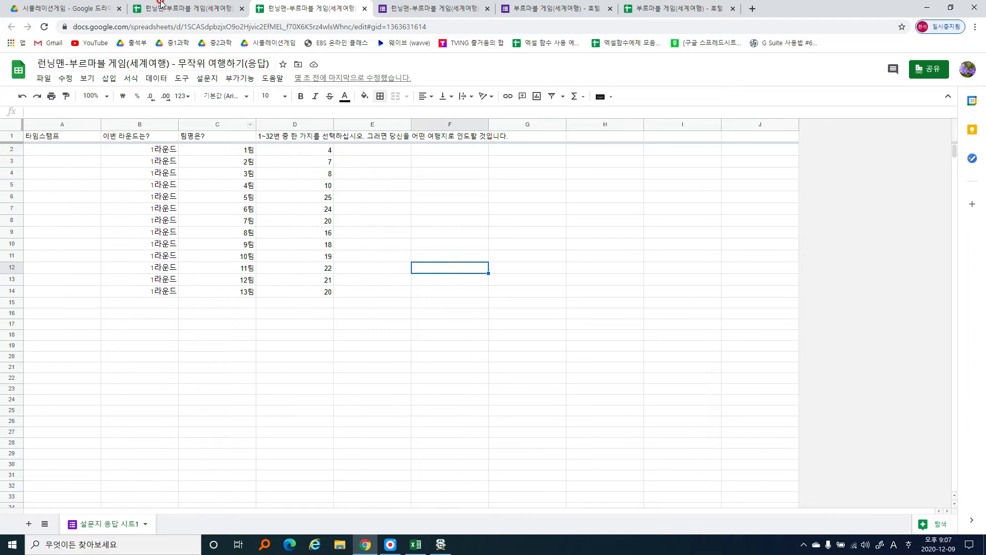
- Go to the calculation spreadsheet's 세금0 sheet and set the round number in T1 to 1
{"action": "left_click", "coordinate": [172, 8]}
{"action": "left_click", "coordinate": [388, 149]}
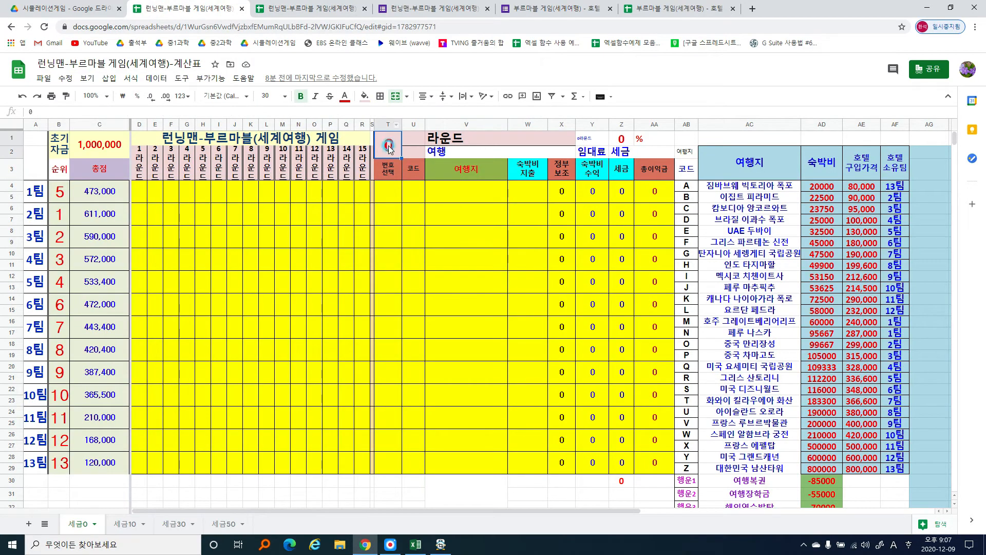
{"action": "type", "text": "1"}
{"action": "left_click", "coordinate": [389, 149]}
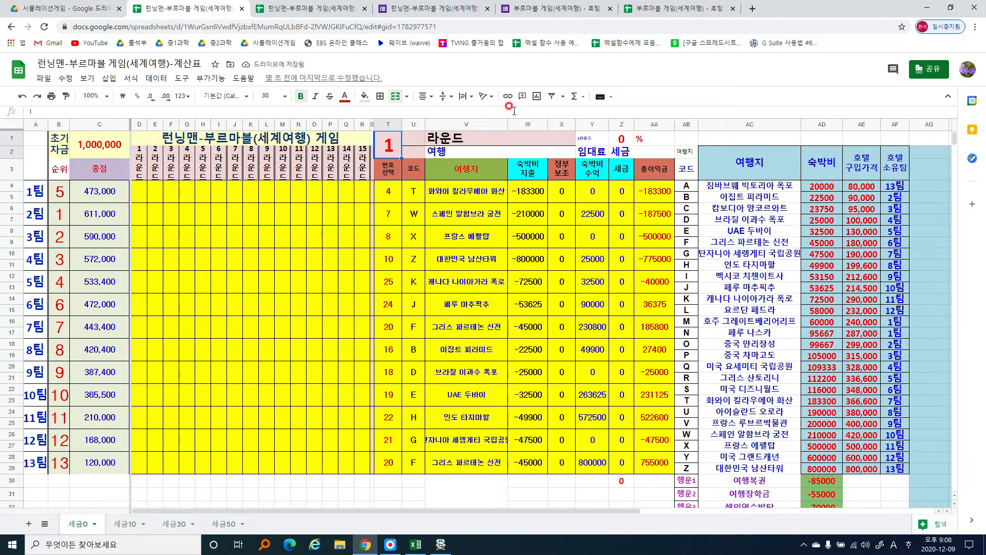
- Inspect team 1's total profit and the lodging income of teams 1 and 2
{"action": "left_click", "coordinate": [651, 191]}
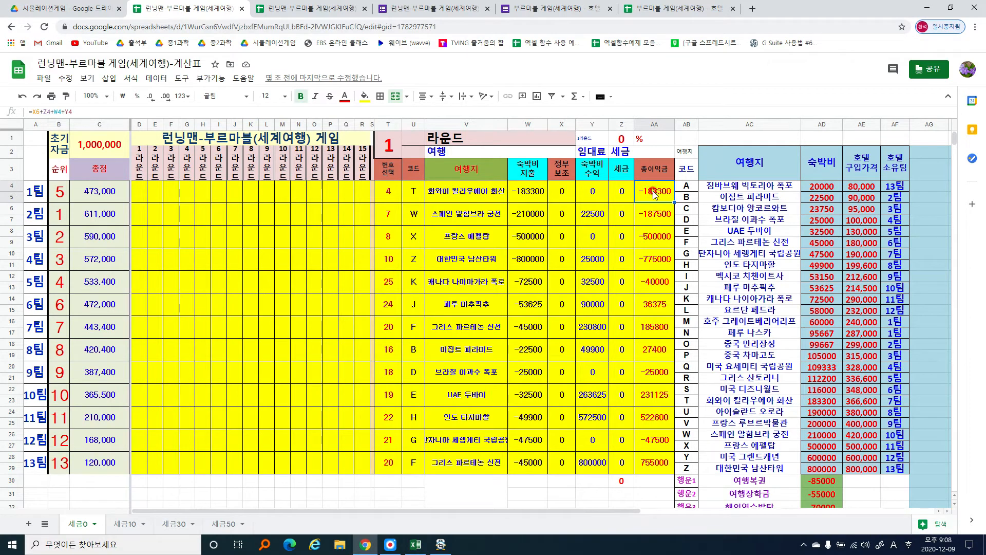
{"action": "left_click", "coordinate": [572, 199]}
{"action": "left_click", "coordinate": [593, 193]}
{"action": "left_click", "coordinate": [589, 218]}
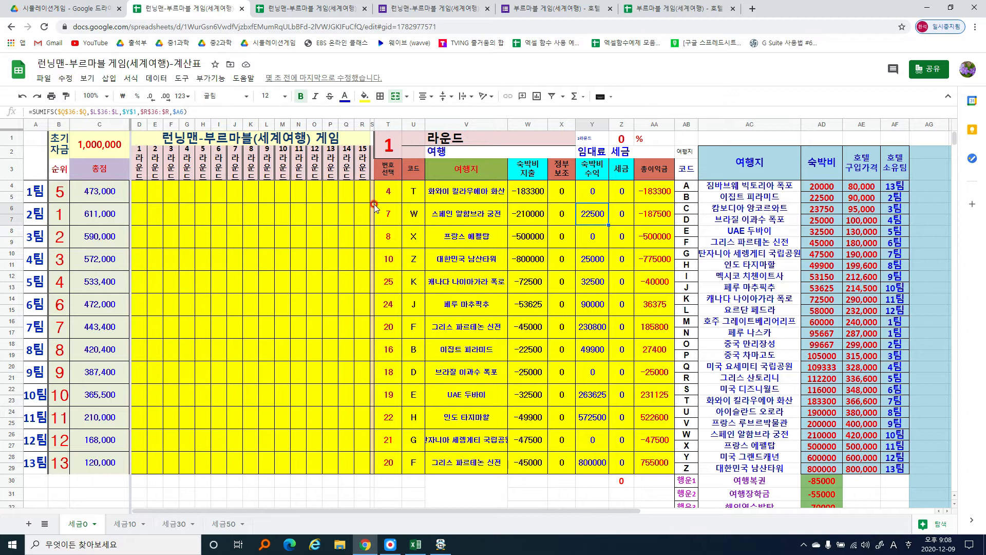
- Trace team 1's selected number to its destination, then to that destination's code and hotel-owning team in the lookup table
{"action": "left_click", "coordinate": [389, 193]}
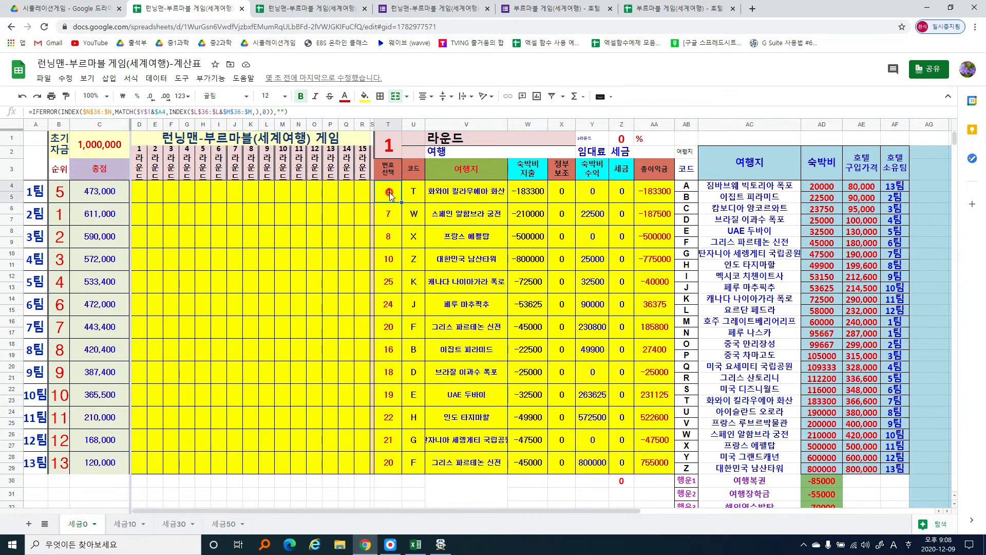
{"action": "left_click", "coordinate": [480, 194]}
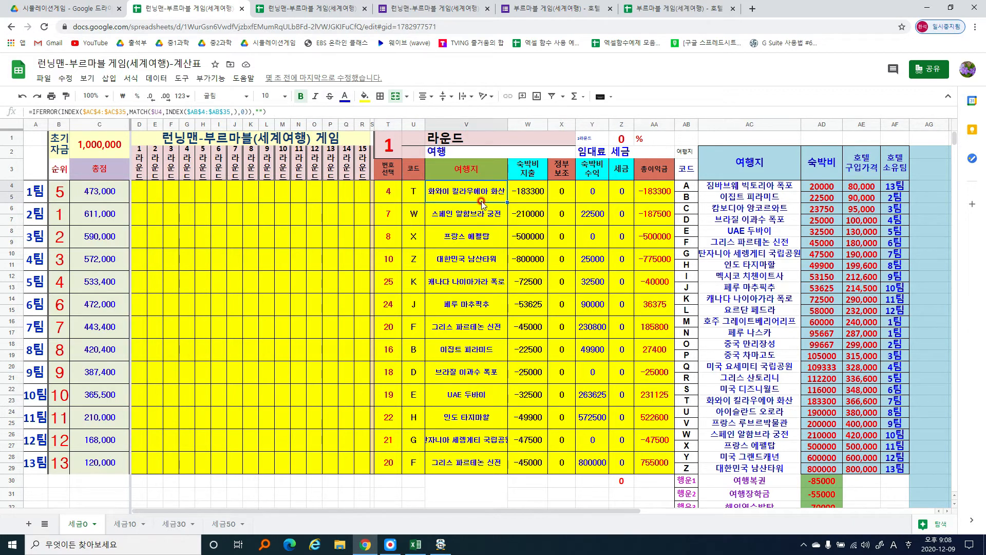
{"action": "left_click", "coordinate": [767, 400]}
{"action": "left_click", "coordinate": [694, 400]}
{"action": "left_click", "coordinate": [885, 402]}
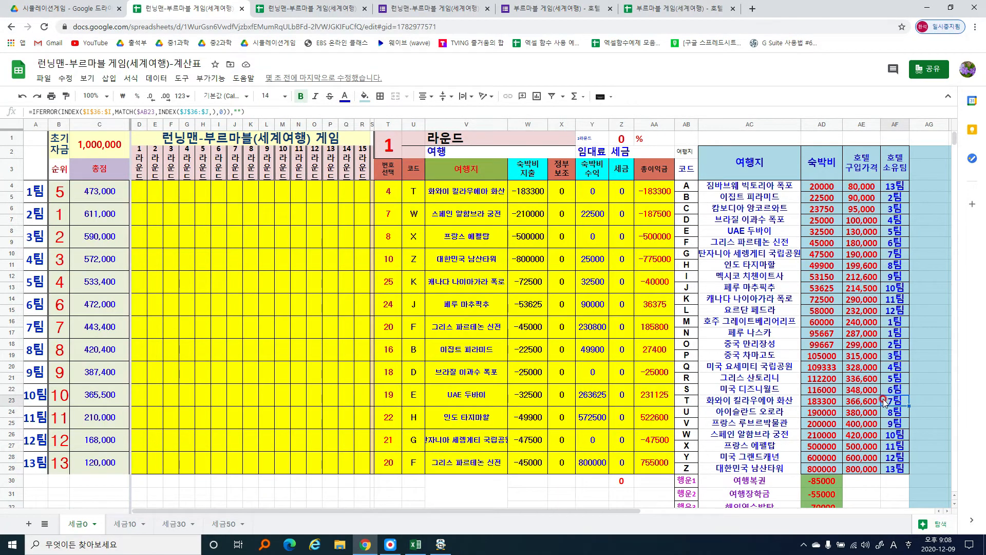
{"action": "left_click", "coordinate": [469, 194]}
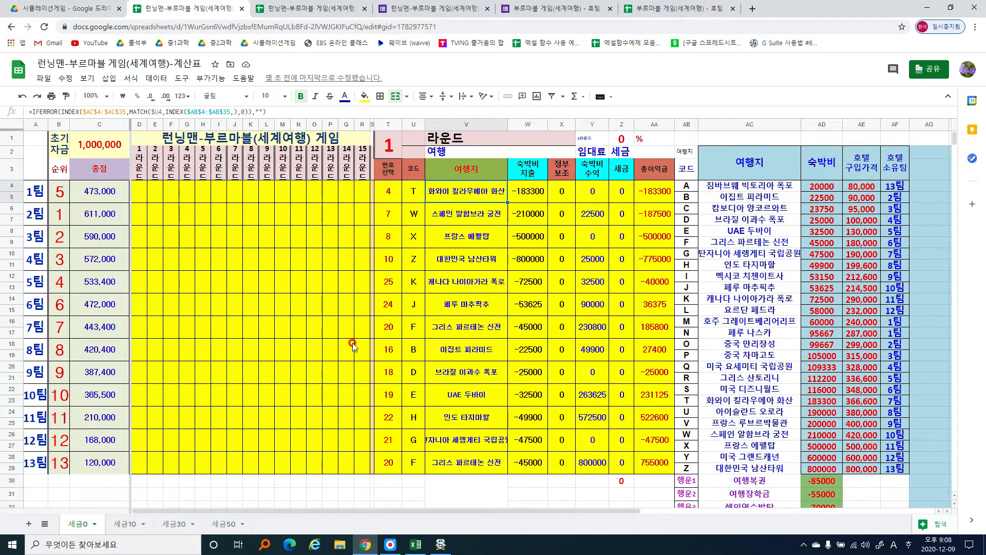
- Check team 7's lodging income against the code T hotel row, then look over other teams' income cells
{"action": "left_click", "coordinate": [592, 334]}
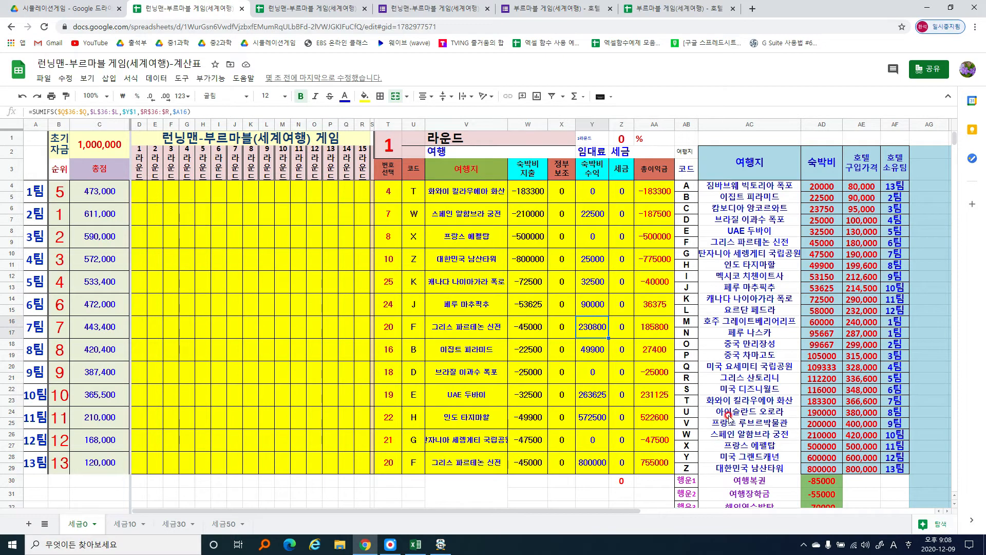
{"action": "left_click", "coordinate": [861, 405]}
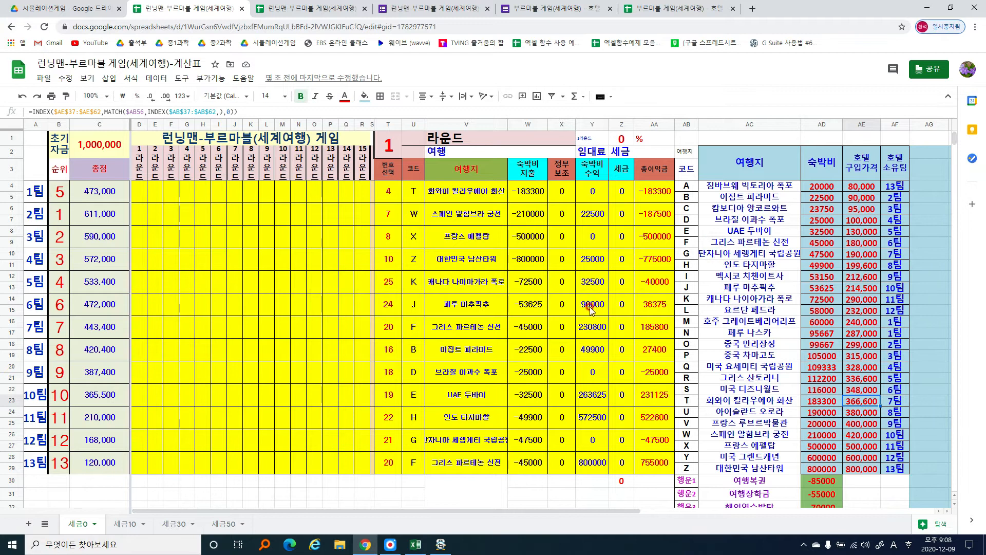
{"action": "left_click", "coordinate": [593, 330]}
{"action": "left_click", "coordinate": [596, 197]}
{"action": "left_click", "coordinate": [602, 219]}
{"action": "left_click", "coordinate": [603, 278]}
{"action": "left_click", "coordinate": [616, 347]}
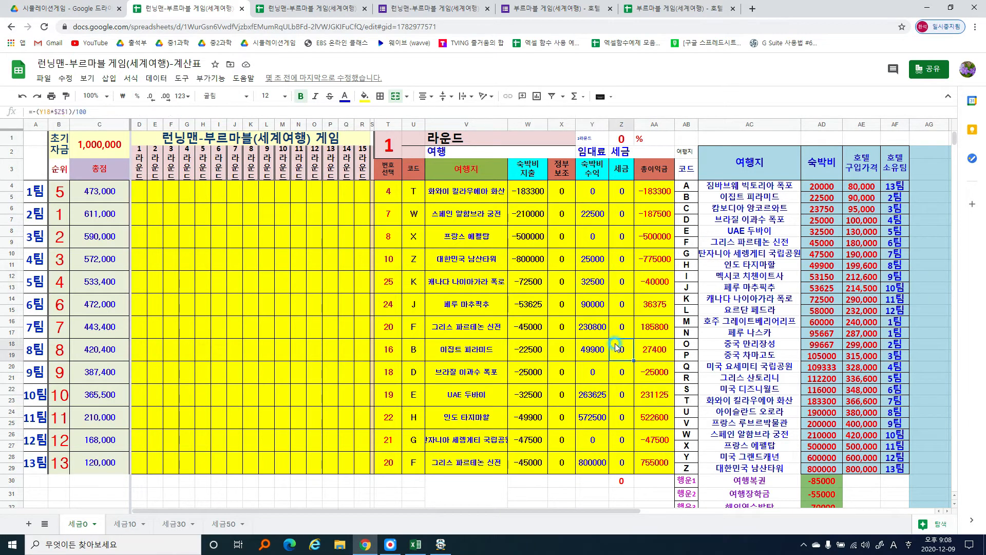
- Look through the 여행지 destinations assigned to teams 1, 2, 5, 7 and 9
{"action": "left_click", "coordinate": [465, 194]}
{"action": "left_click", "coordinate": [466, 215]}
{"action": "left_click", "coordinate": [473, 277]}
{"action": "left_click", "coordinate": [470, 321]}
{"action": "left_click", "coordinate": [479, 372]}
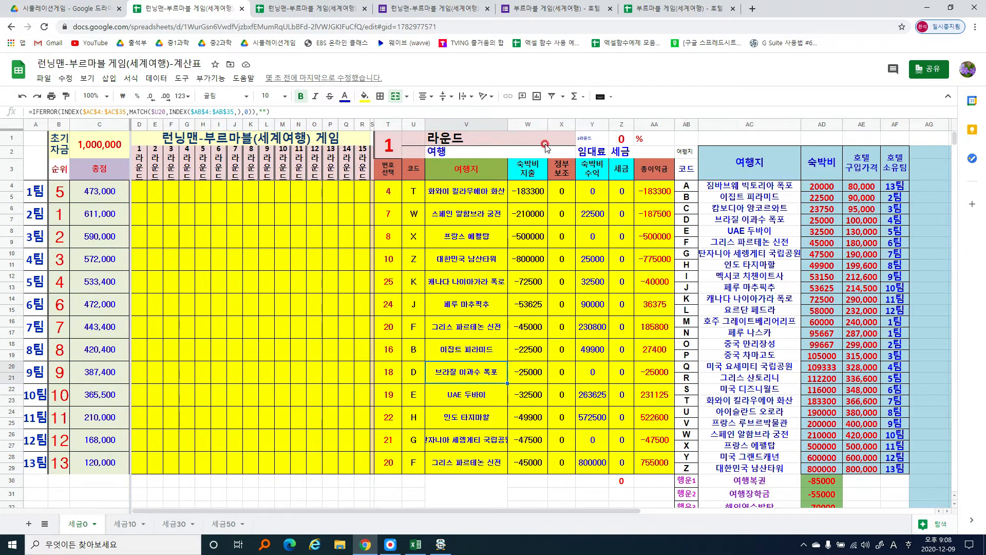
- Examine the 세금 column, the tax rate in Z1 and the 정부보조 formula on the 세금0 sheet
{"action": "left_click", "coordinate": [616, 195]}
{"action": "left_click", "coordinate": [618, 198]}
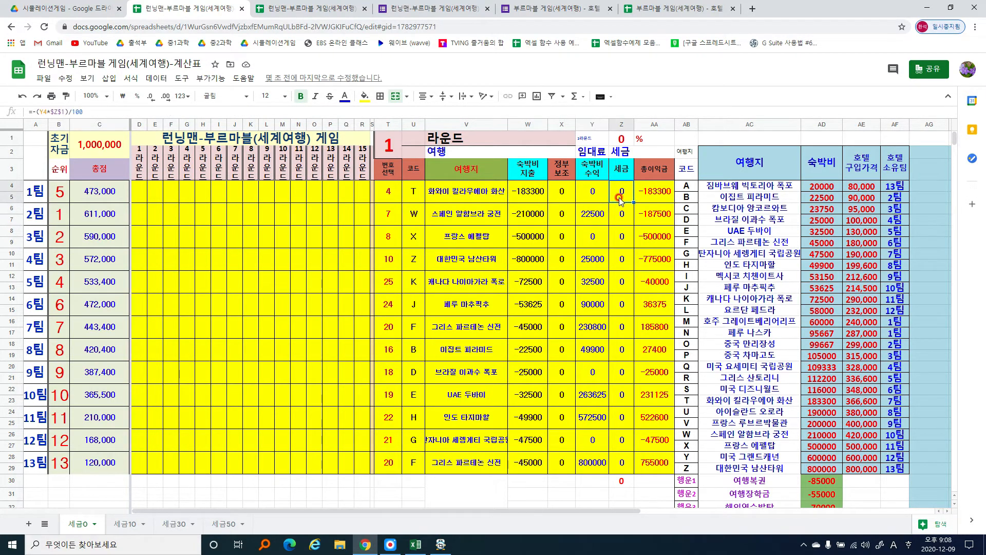
{"action": "left_click_drag", "start_coordinate": [622, 176], "coordinate": [622, 468]}
{"action": "left_click", "coordinate": [621, 464]}
{"action": "left_click", "coordinate": [78, 529]}
{"action": "left_click", "coordinate": [605, 284]}
{"action": "left_click", "coordinate": [621, 139]}
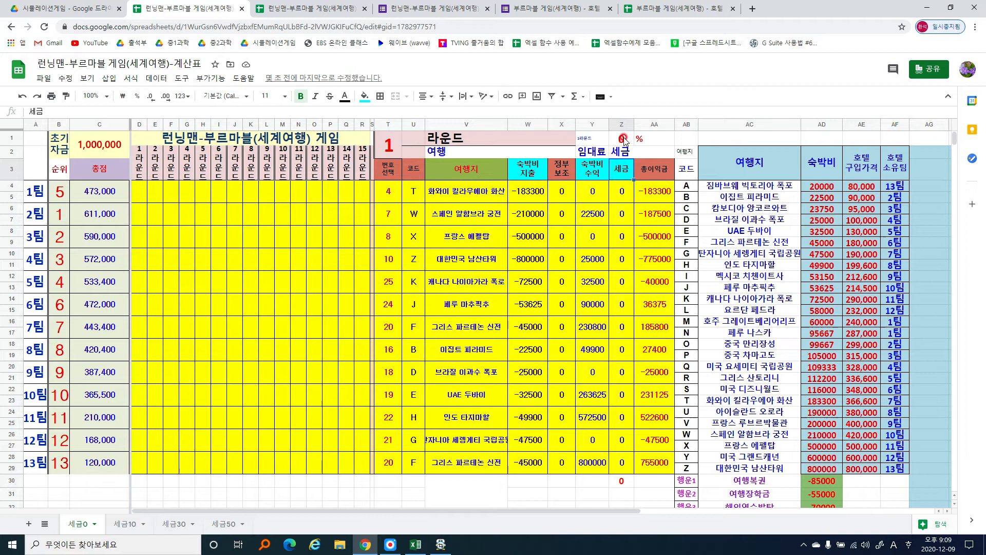
{"action": "left_click", "coordinate": [623, 193]}
{"action": "left_click", "coordinate": [565, 191]}
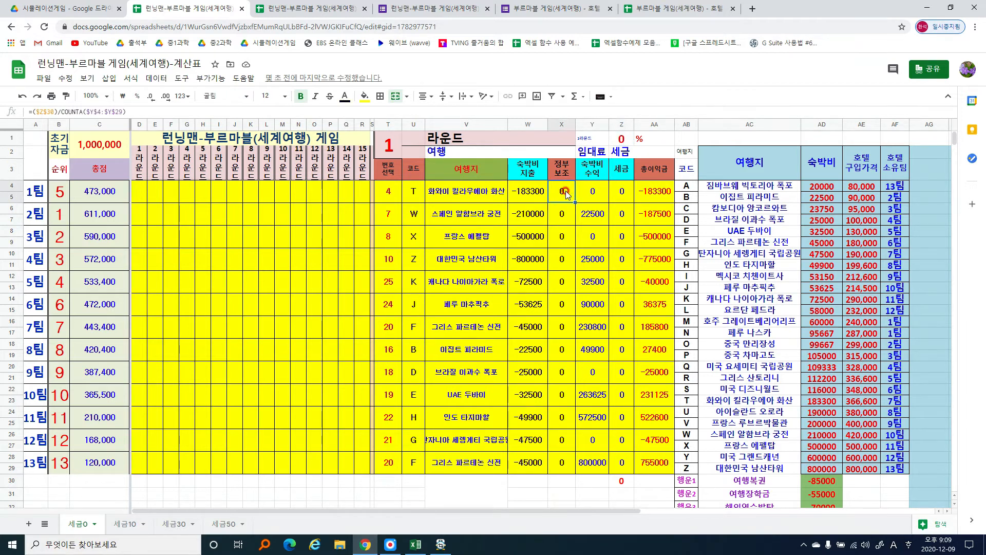
{"action": "left_click", "coordinate": [617, 196]}
- Open the 세금50 sheet and set its round number in T1 to 1
{"action": "left_click", "coordinate": [228, 525]}
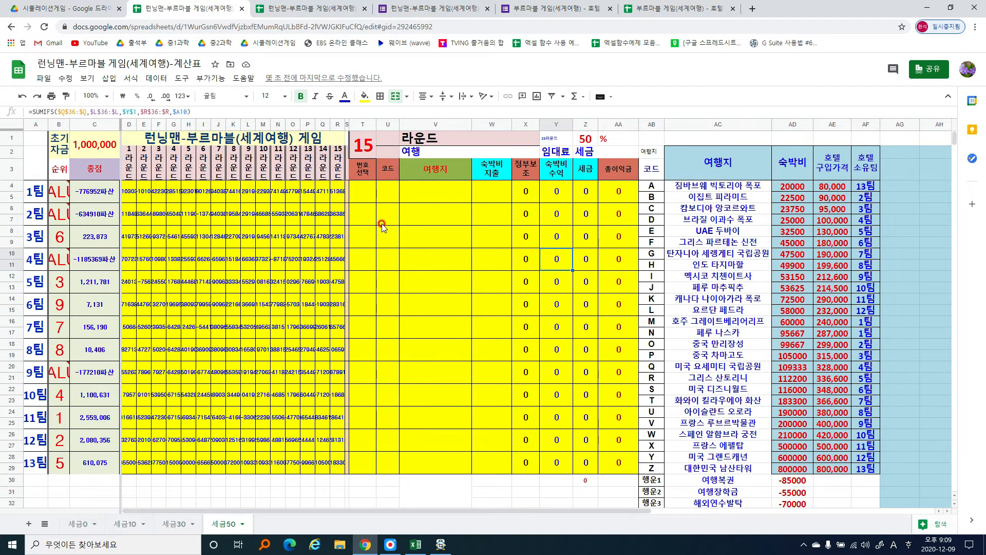
{"action": "left_click", "coordinate": [365, 148]}
{"action": "type", "text": "1"}
{"action": "key", "text": "Return"}
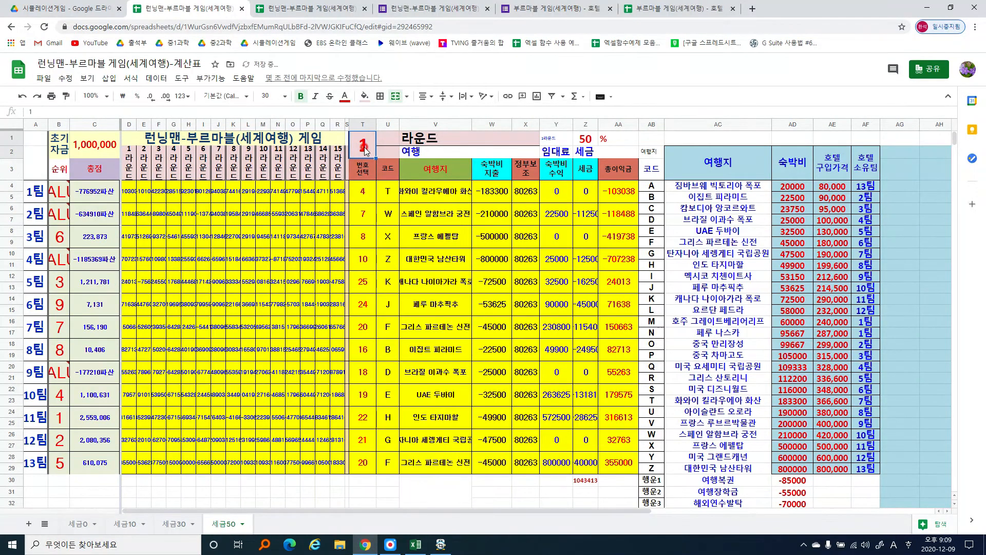
- Compare the lodging income of teams 2 and 4 with their tax amounts, then inspect the tax total in Z30
{"action": "left_click", "coordinate": [585, 215]}
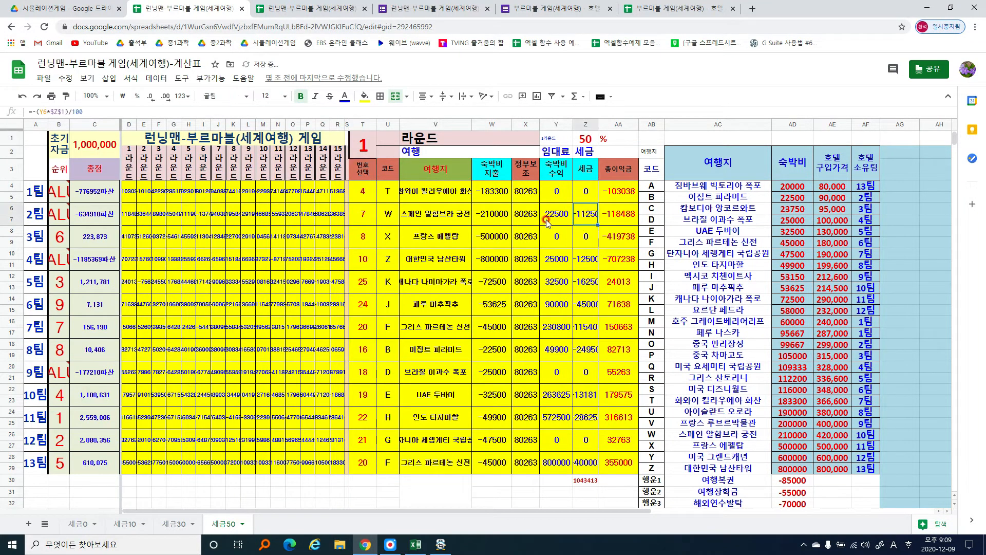
{"action": "left_click", "coordinate": [562, 214]}
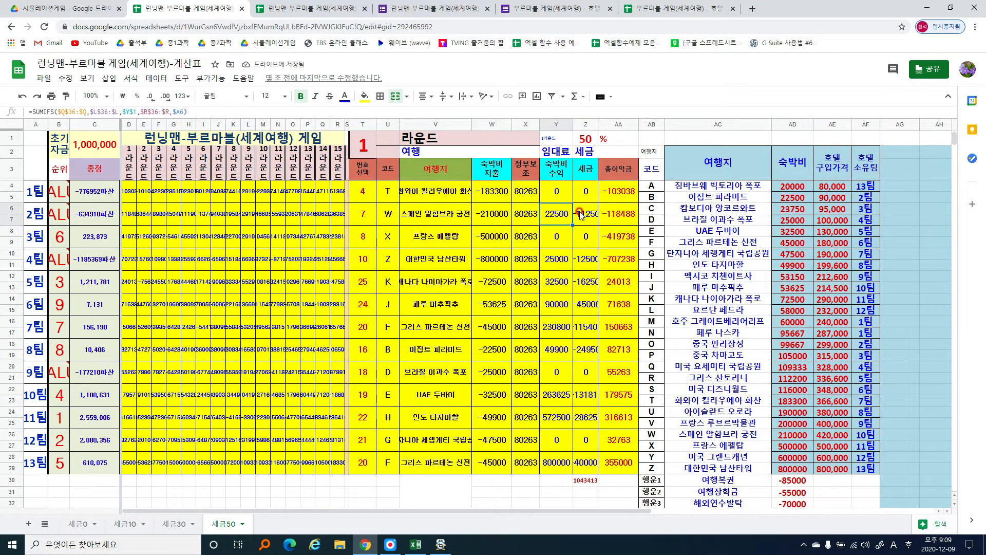
{"action": "left_click", "coordinate": [580, 215]}
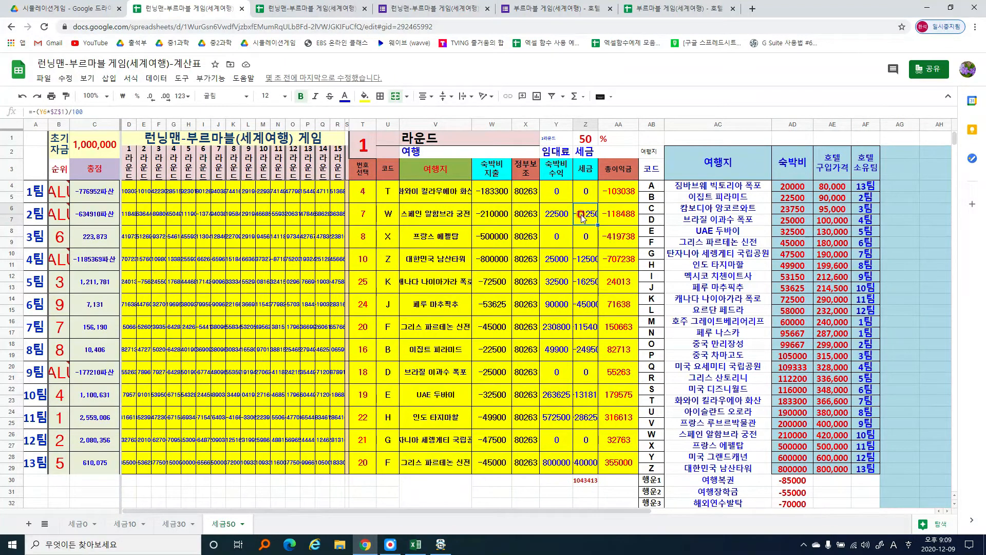
{"action": "left_click", "coordinate": [552, 205]}
{"action": "left_click", "coordinate": [583, 212]}
{"action": "left_click", "coordinate": [548, 213]}
{"action": "left_click", "coordinate": [586, 218]}
{"action": "left_click", "coordinate": [579, 261]}
{"action": "left_click", "coordinate": [561, 263]}
{"action": "left_click", "coordinate": [591, 262]}
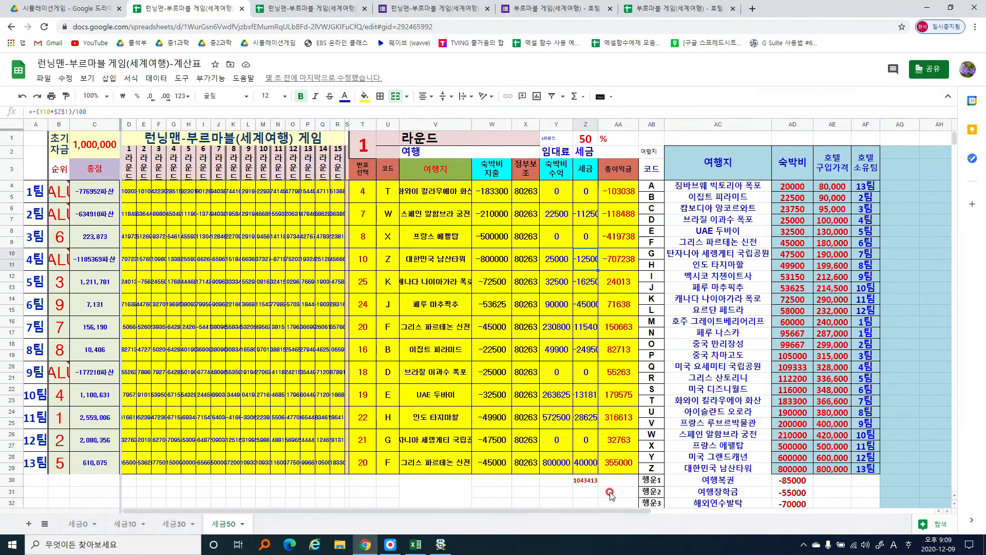
{"action": "left_click", "coordinate": [586, 481]}
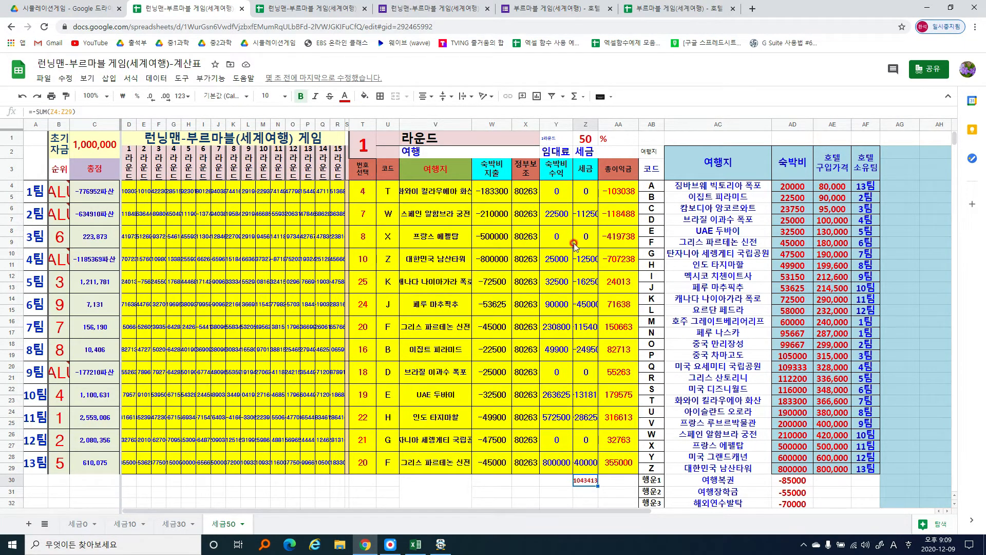
- Examine the 정부보조 amounts of all teams and their formula on the 세금50 sheet
{"action": "left_click", "coordinate": [591, 484]}
{"action": "left_click", "coordinate": [522, 194]}
{"action": "left_click_drag", "start_coordinate": [527, 197], "coordinate": [520, 470]}
{"action": "left_click", "coordinate": [517, 395]}
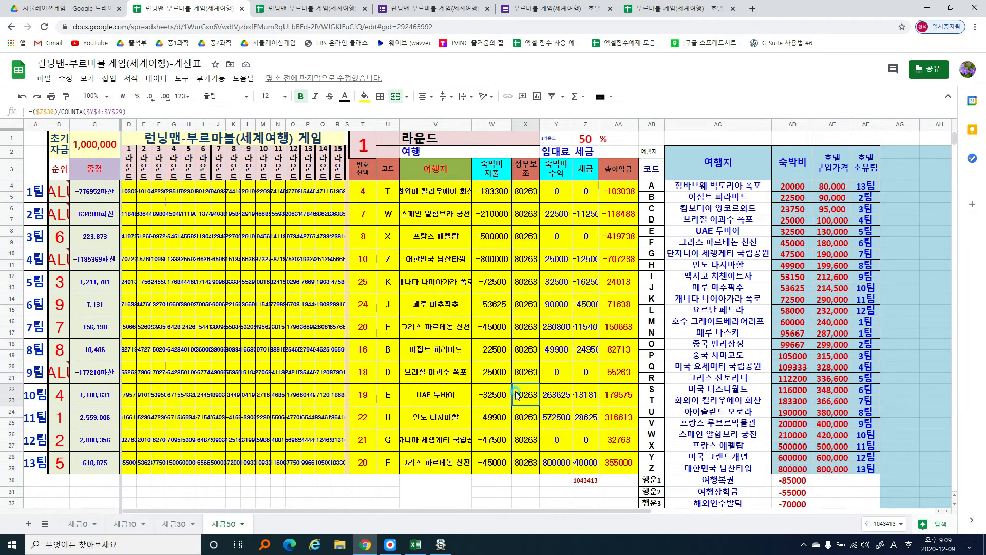
{"action": "left_click_drag", "start_coordinate": [525, 304], "coordinate": [527, 321]}
- Compare the 세금0 sheet with the 세금50 sheet, finishing on 세금0
{"action": "left_click", "coordinate": [84, 525]}
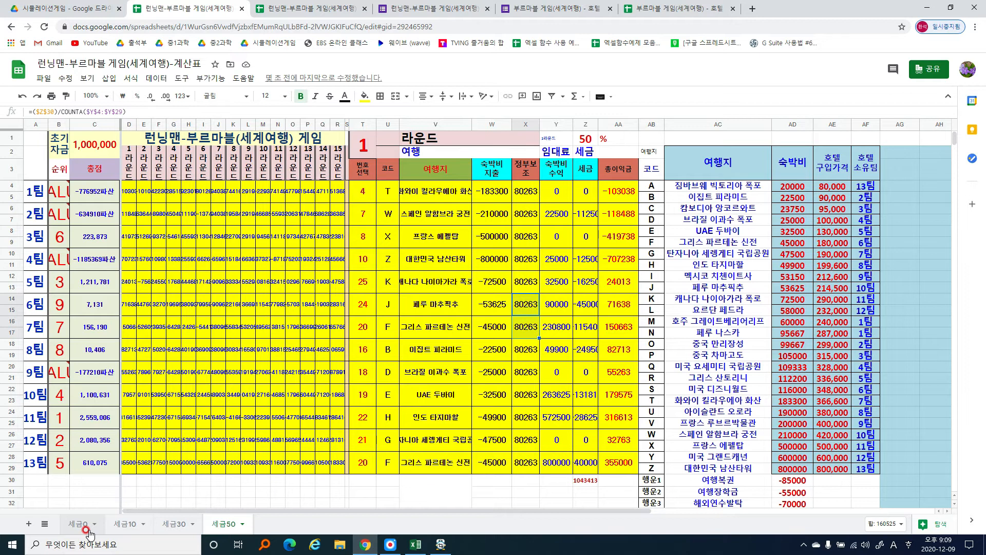
{"action": "left_click", "coordinate": [86, 529]}
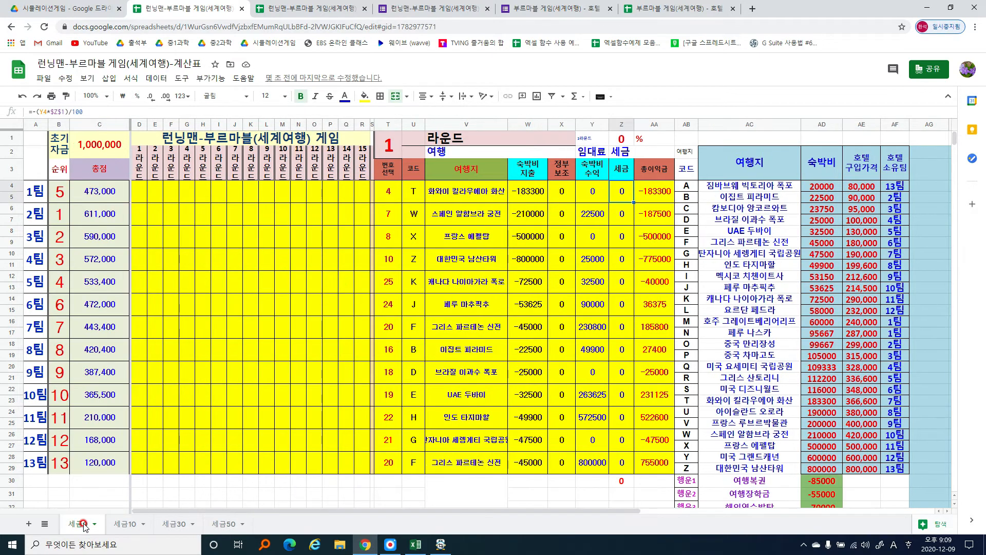
{"action": "left_click", "coordinate": [220, 525]}
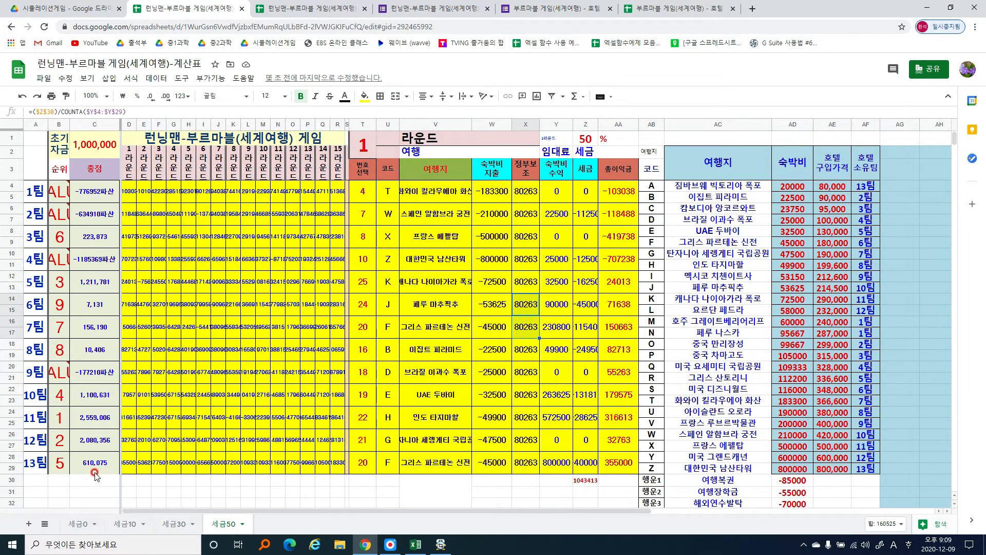
{"action": "left_click", "coordinate": [83, 526]}
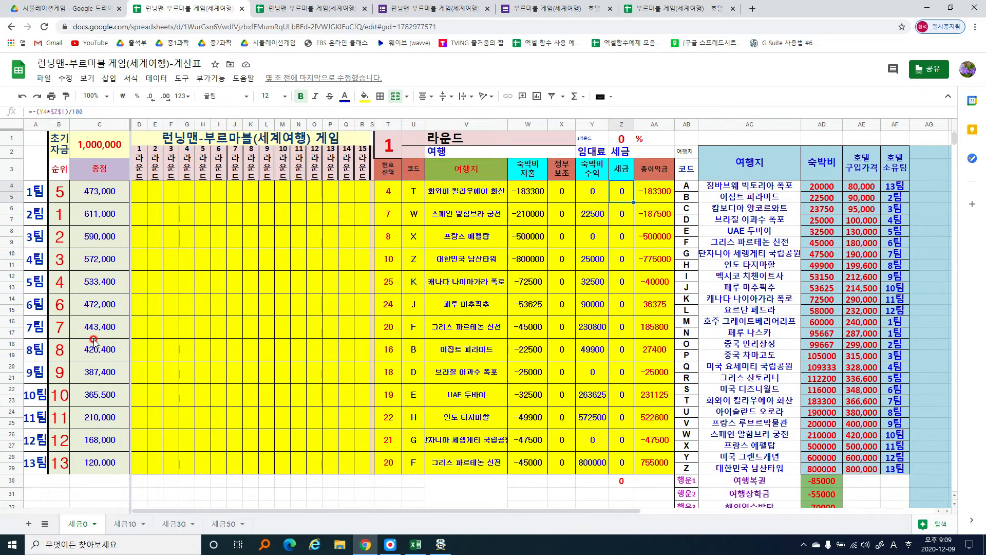
- Inspect team 1's 총점 formula and the empty round columns on the 세금0 sheet
{"action": "left_click", "coordinate": [175, 191]}
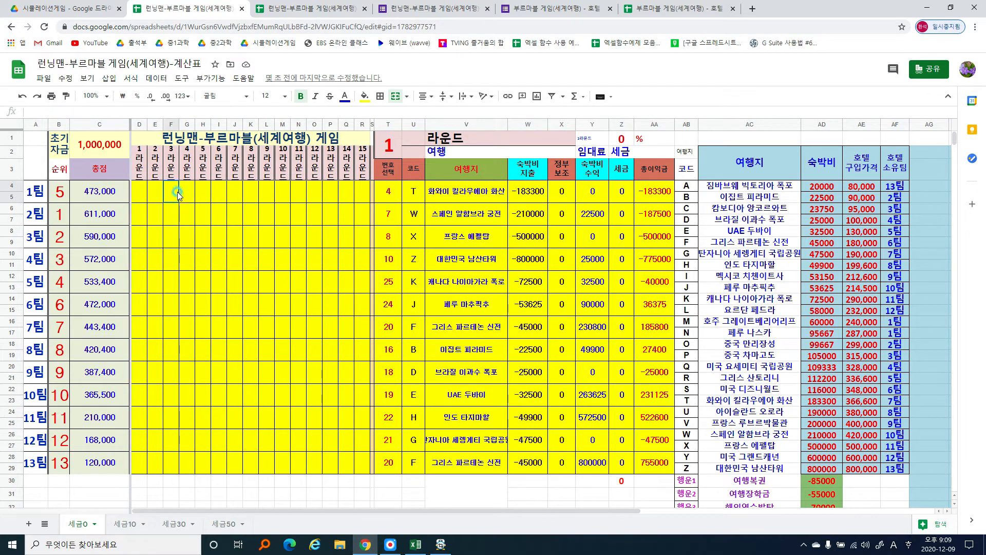
{"action": "left_click", "coordinate": [127, 193]}
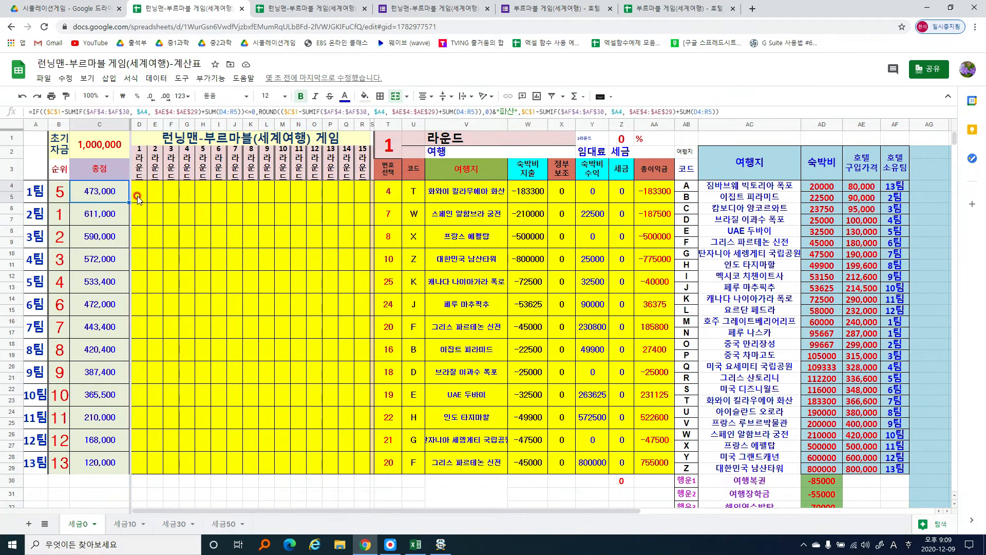
{"action": "left_click", "coordinate": [136, 195]}
{"action": "left_click", "coordinate": [363, 258]}
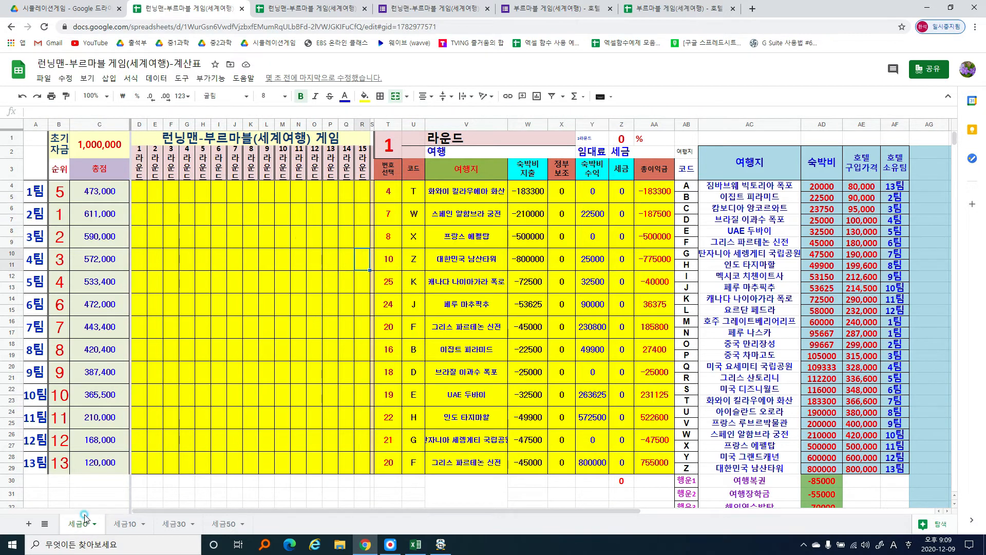
- Copy all teams' 총이익금 results and paste them as values into the 1라운드 column, starting at D4
{"action": "left_click_drag", "start_coordinate": [656, 191], "coordinate": [661, 465]}
{"action": "key", "text": "ctrl+c"}
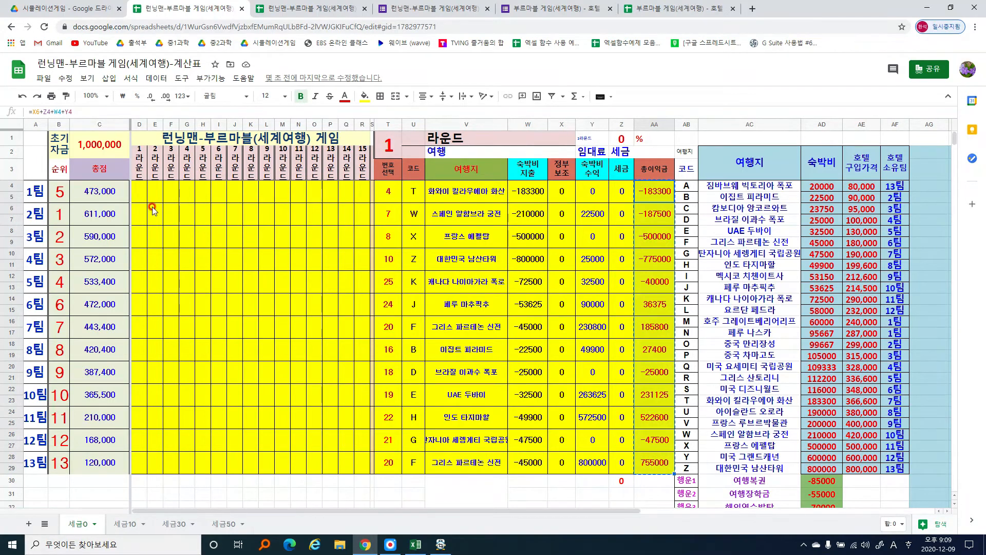
{"action": "left_click", "coordinate": [144, 188]}
{"action": "key", "text": "ctrl+v"}
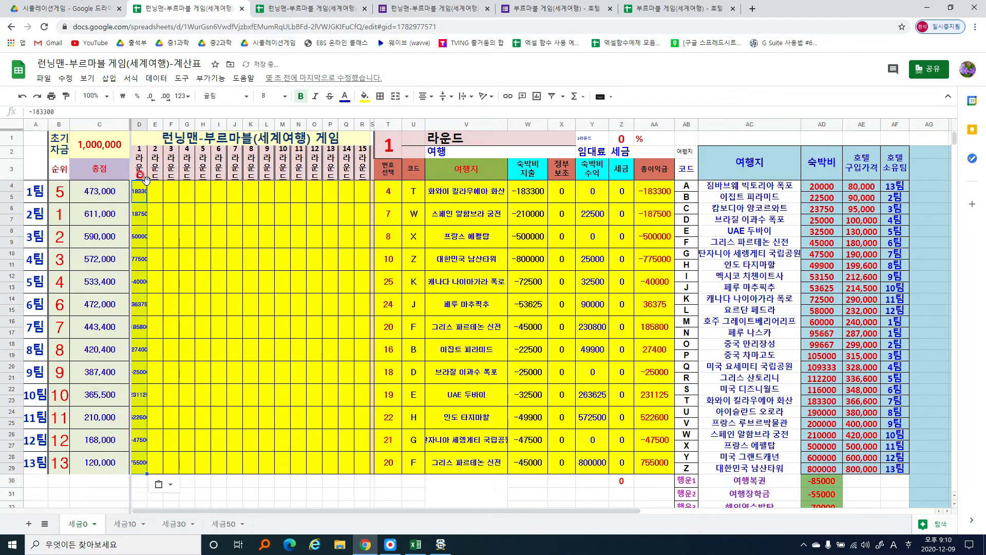
{"action": "left_click", "coordinate": [211, 263]}
{"action": "left_click", "coordinate": [211, 351]}
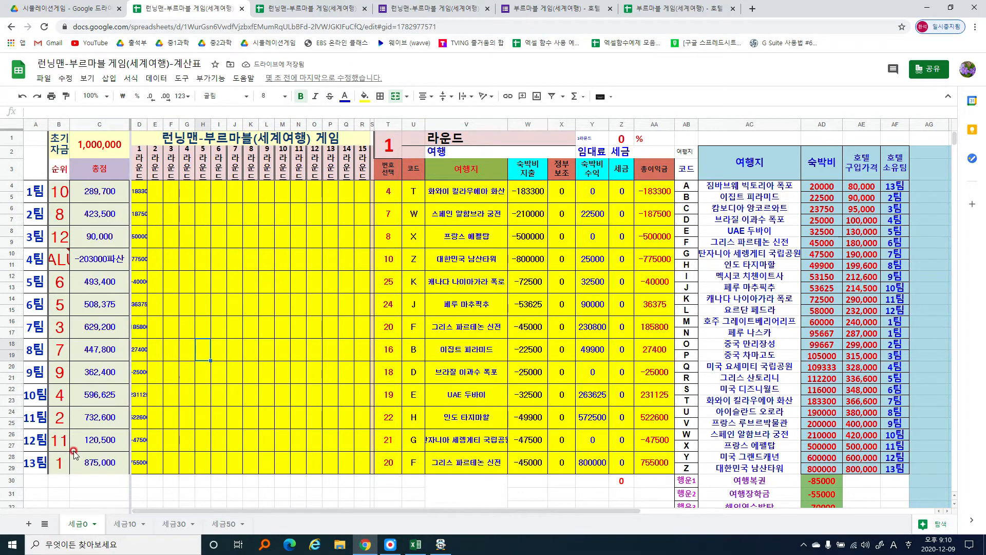
- Check the 총점 cells of teams 13 and 4 against the destination formula and the 대한민국 남산타워 lodging cost
{"action": "left_click", "coordinate": [37, 468]}
{"action": "left_click", "coordinate": [102, 464]}
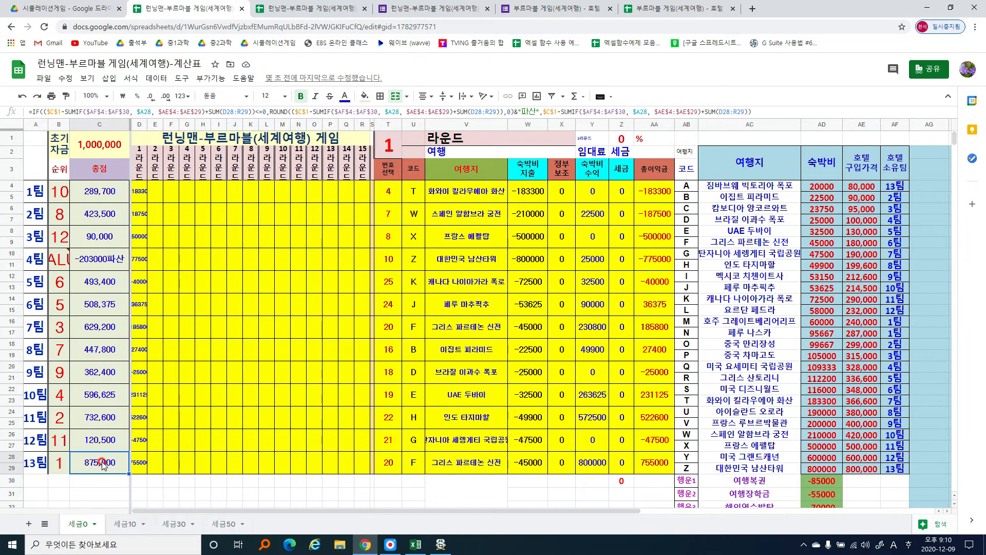
{"action": "left_click", "coordinate": [779, 468]}
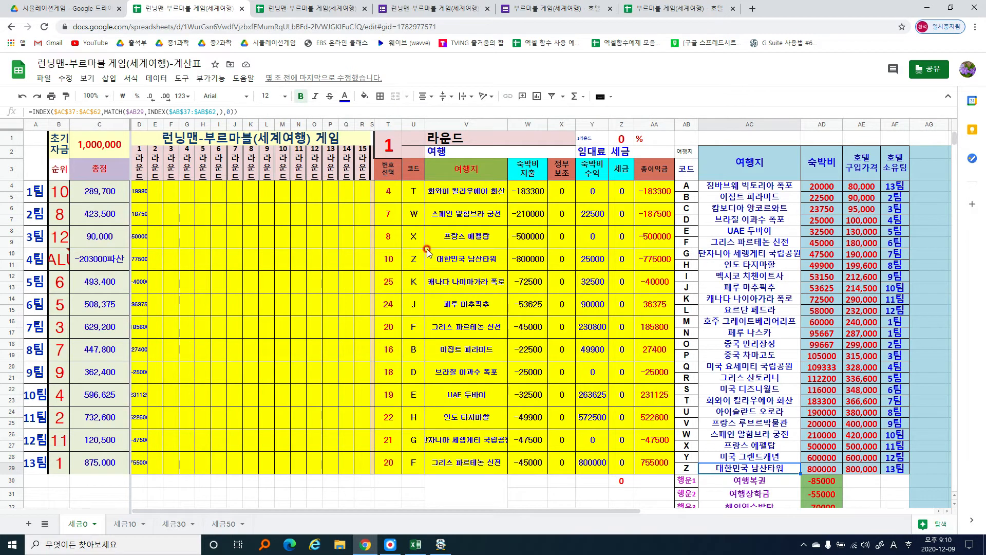
{"action": "left_click", "coordinate": [437, 192]}
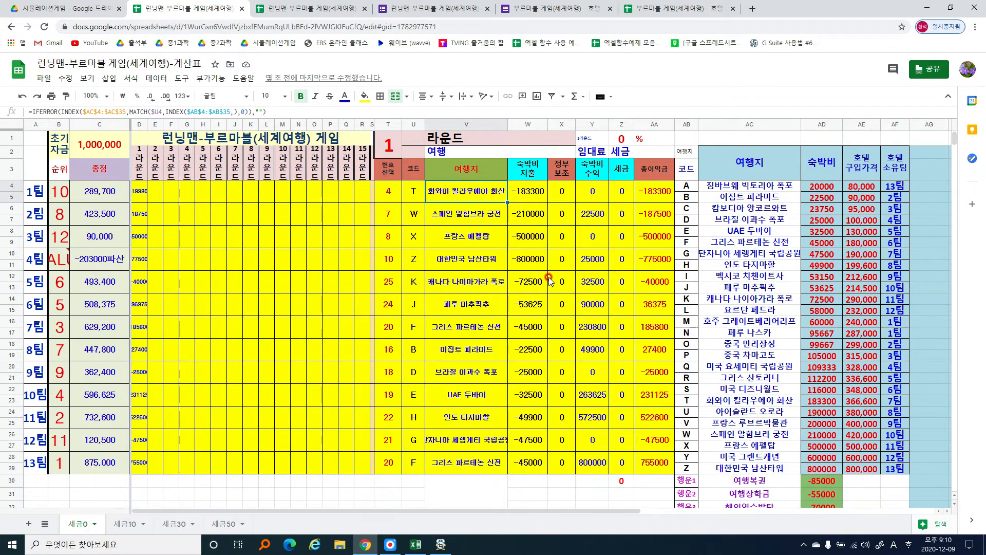
{"action": "left_click", "coordinate": [828, 470]}
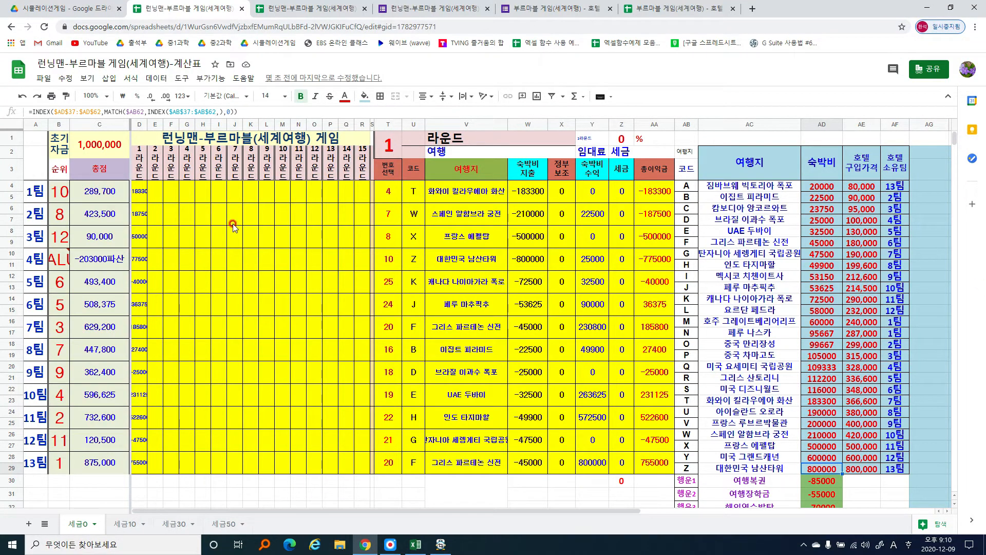
{"action": "mouse_move", "coordinate": [64, 256]}
{"action": "left_click", "coordinate": [100, 259]}
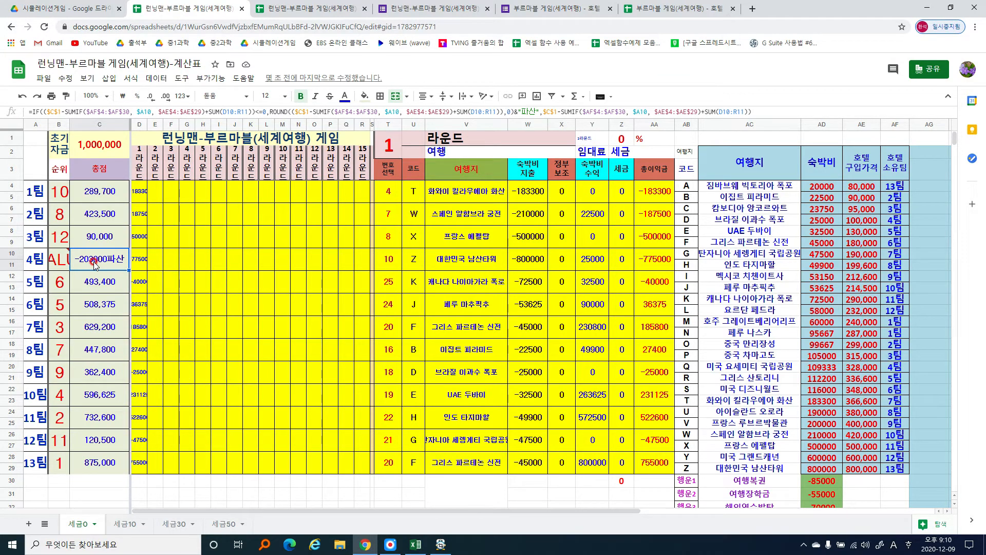
- Look at the 세금50 sheet's results again and return to the 세금0 sheet
{"action": "left_click", "coordinate": [230, 525]}
{"action": "left_click", "coordinate": [500, 280]}
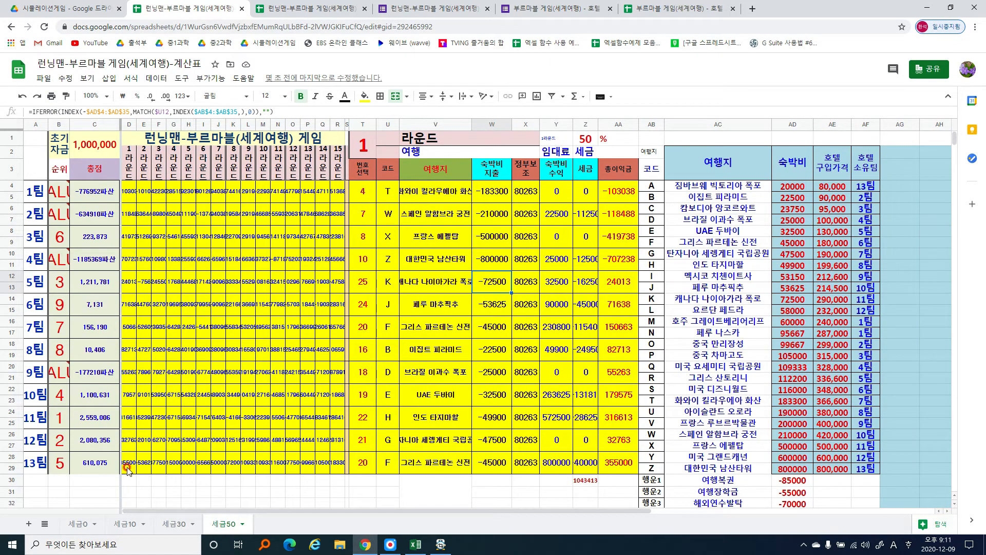
{"action": "left_click", "coordinate": [78, 524]}
{"action": "left_click", "coordinate": [289, 281]}
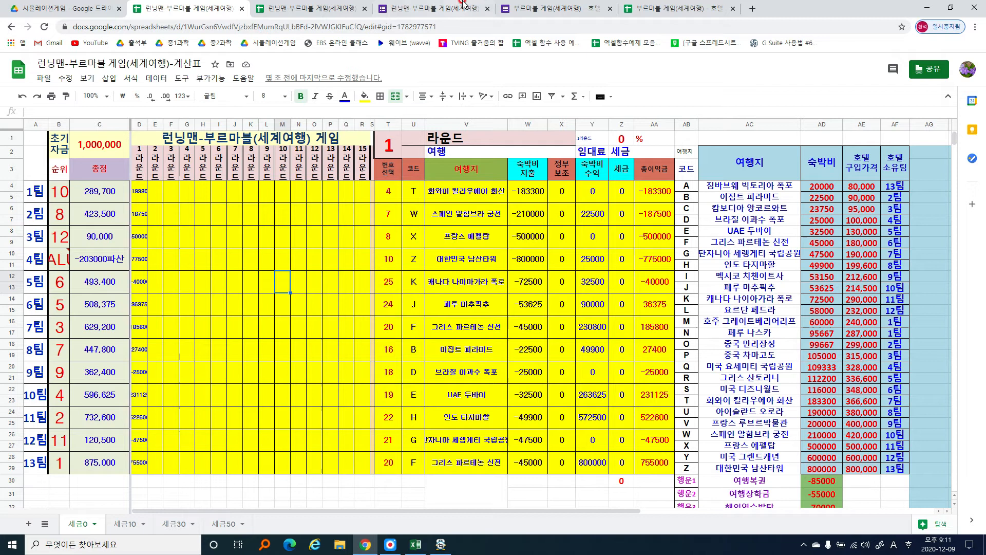
- Copy the 2라운드 rows C14:E25 from the Excel workbook and paste them into the 무작위 여행하기(응답) sheet at B15
{"action": "left_click", "coordinate": [416, 543]}
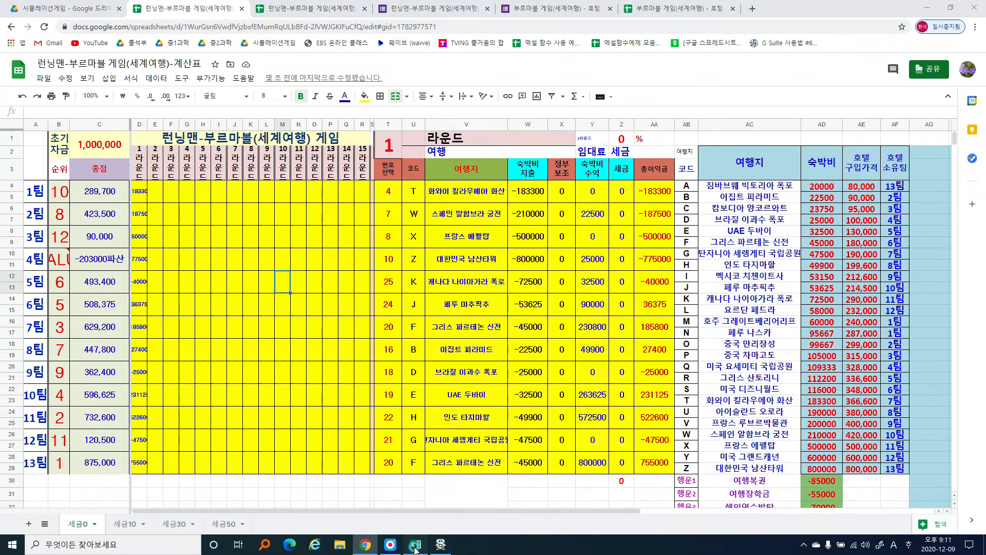
{"action": "left_click", "coordinate": [406, 264]}
{"action": "left_click_drag", "start_coordinate": [109, 266], "coordinate": [181, 391]}
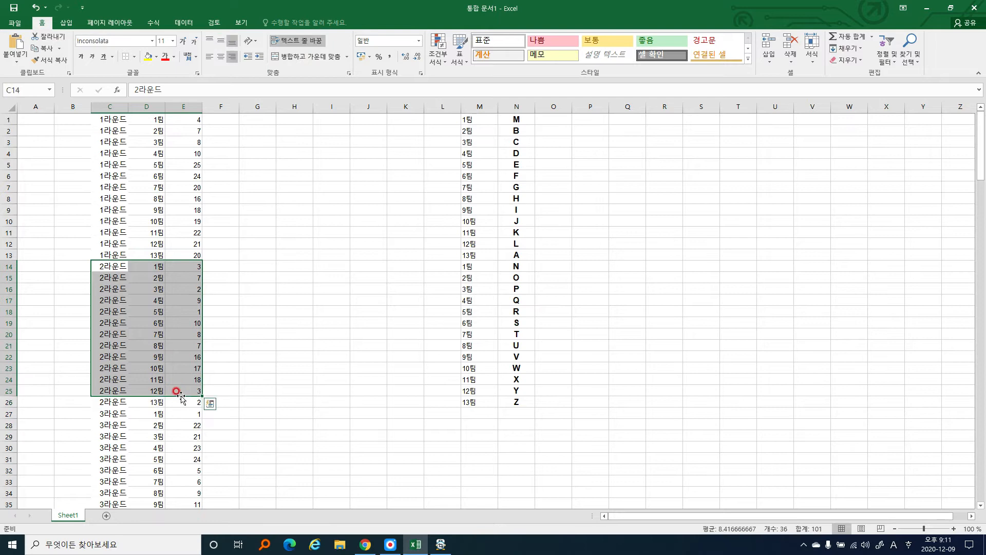
{"action": "key", "text": "ctrl+c"}
{"action": "key", "text": "alt+Tab"}
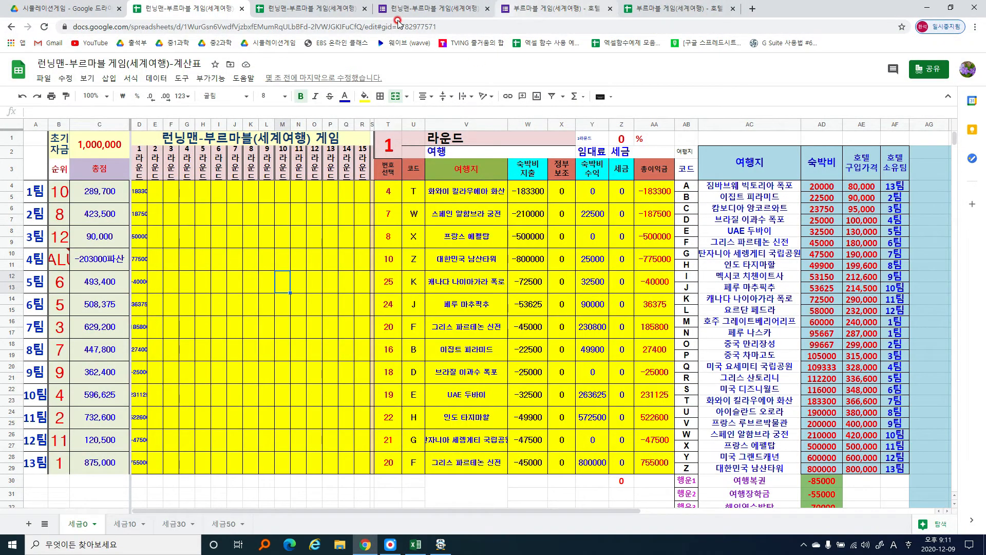
{"action": "left_click", "coordinate": [318, 9]}
{"action": "left_click", "coordinate": [163, 302]}
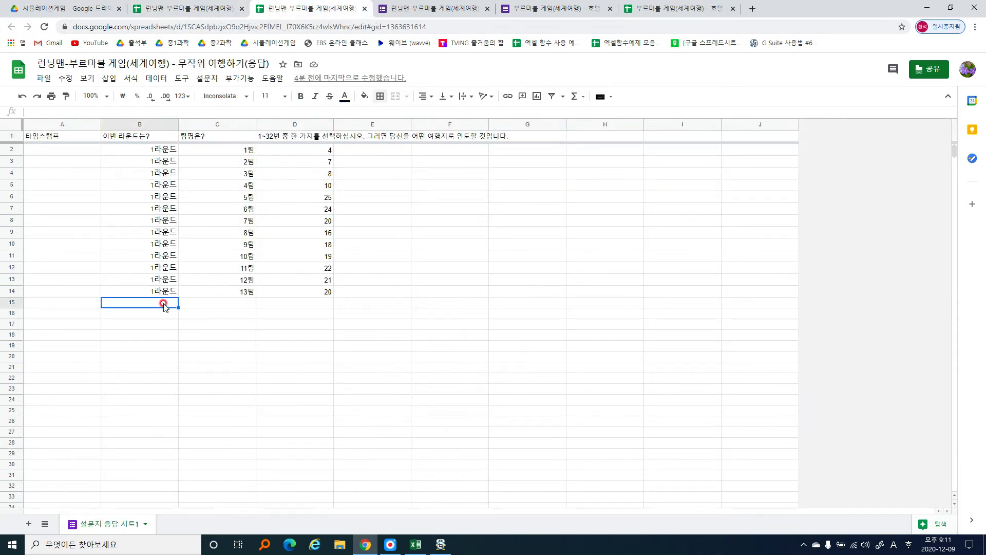
{"action": "key", "text": "ctrl+v"}
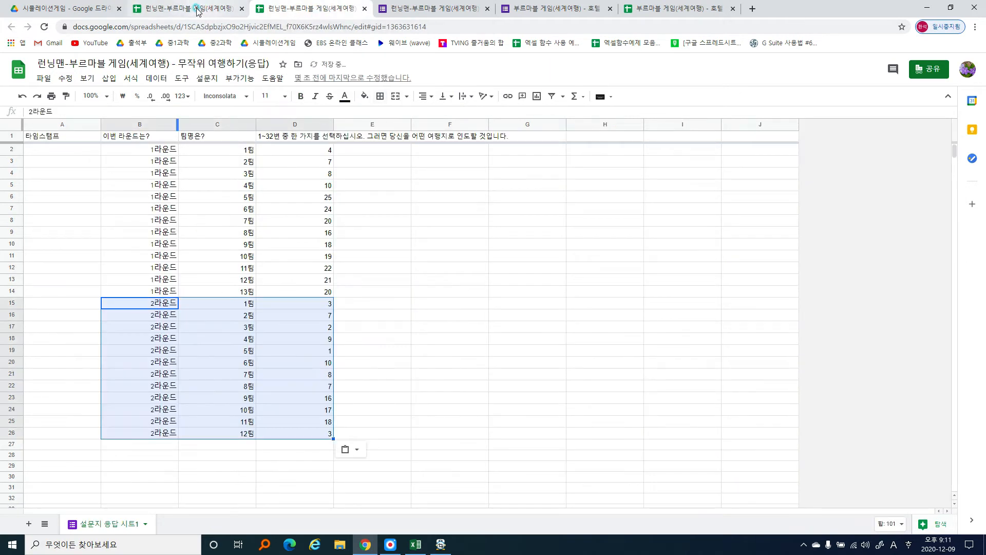
- Return to the 계산표 spreadsheet and set the round number in T1 of the 세금0 sheet to 2
{"action": "left_click", "coordinate": [197, 8]}
{"action": "left_click", "coordinate": [643, 335]}
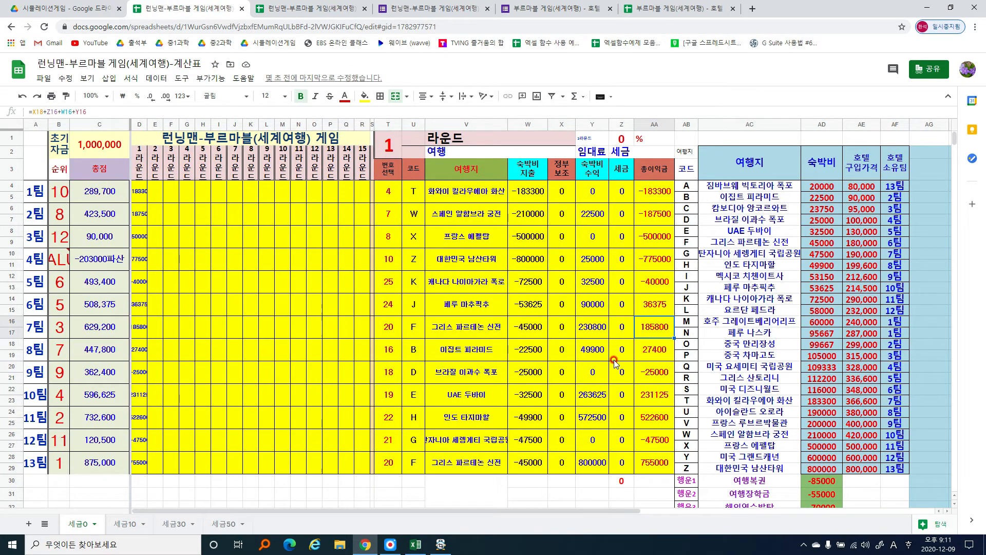
{"action": "left_click", "coordinate": [388, 147]}
{"action": "type", "text": "2"}
{"action": "key", "text": "Return"}
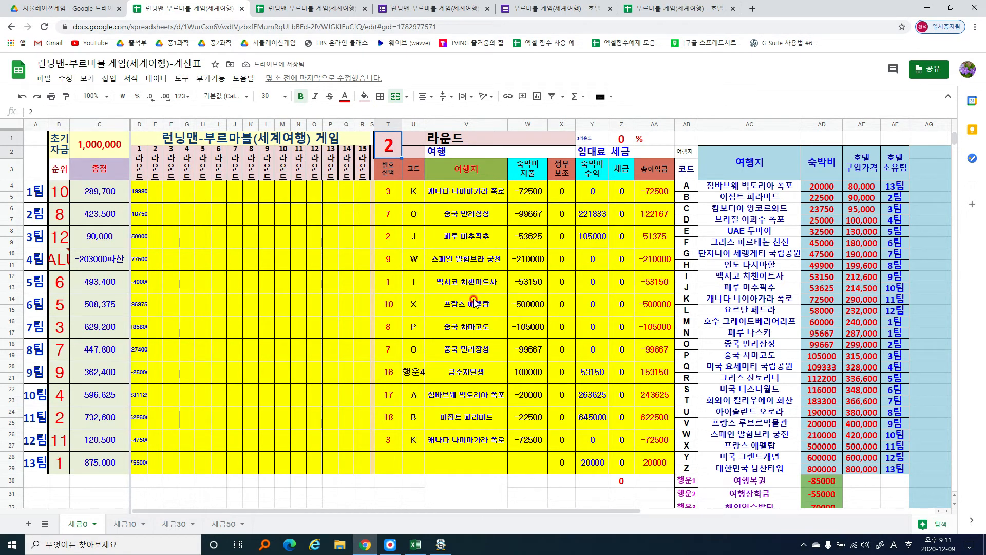
- Inspect team 9's destination formula and locate the 행운 and 불운 event codes below the destination list
{"action": "left_click", "coordinate": [490, 372]}
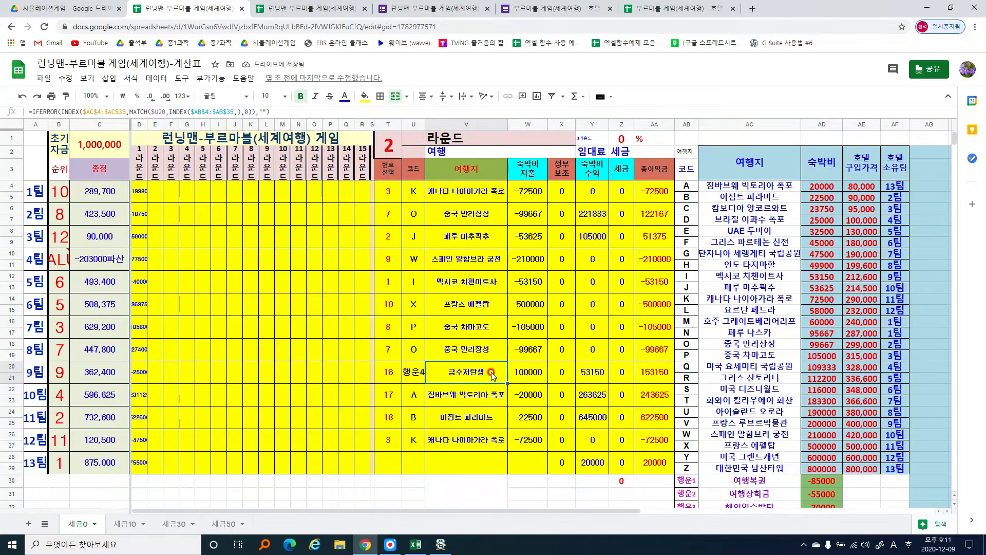
{"action": "key", "text": "alt+Tab"}
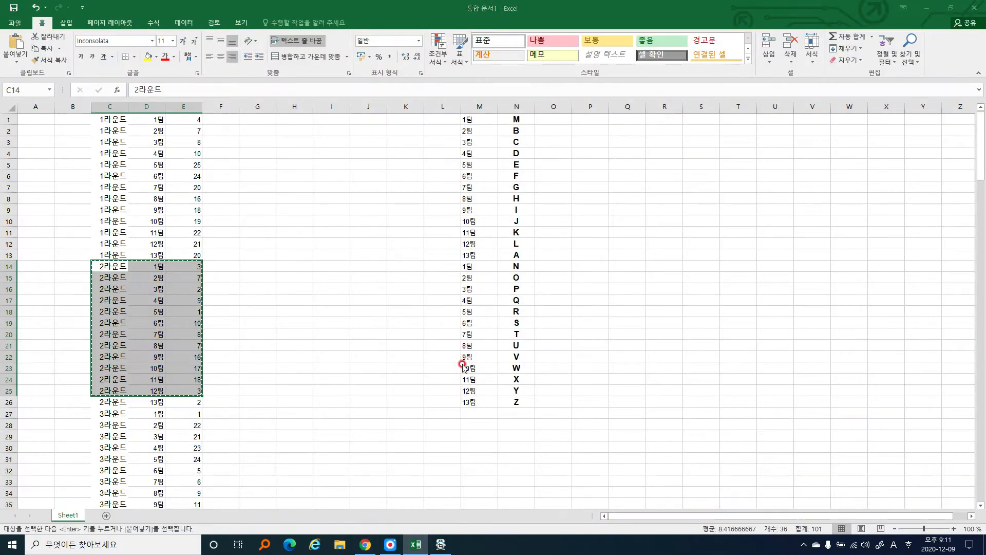
{"action": "key", "text": "alt+Tab"}
{"action": "scroll", "coordinate": [537, 277], "scroll_direction": "down", "scroll_amount": 4}
{"action": "scroll", "coordinate": [537, 277], "scroll_direction": "down", "scroll_amount": 3}
{"action": "scroll", "coordinate": [513, 267], "scroll_direction": "up", "scroll_amount": 2}
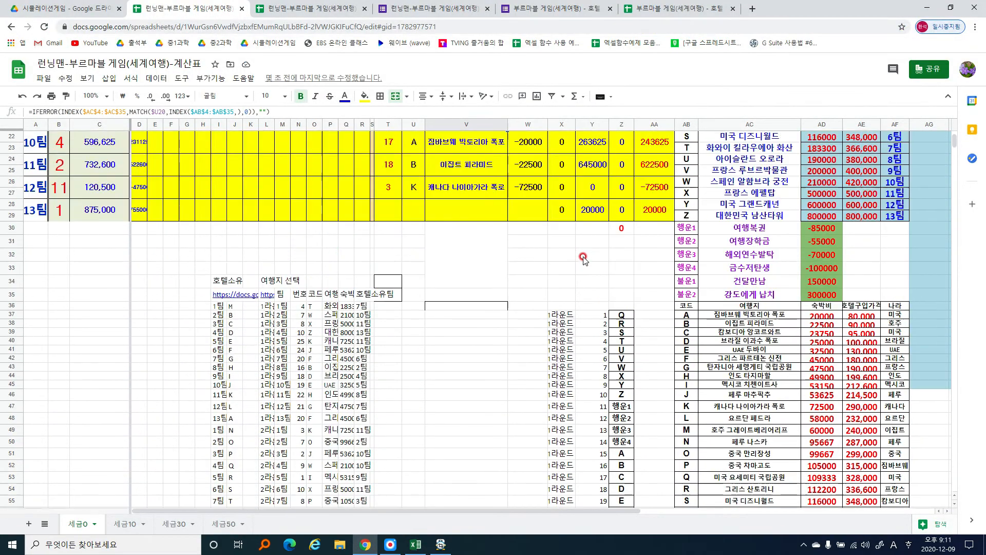
{"action": "left_click", "coordinate": [685, 230]}
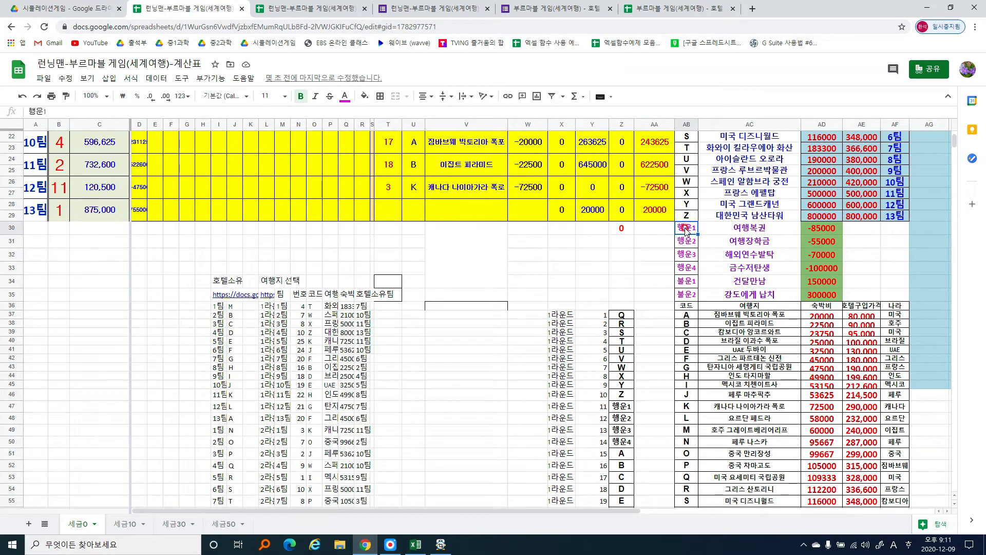
{"action": "left_click", "coordinate": [691, 270]}
{"action": "left_click", "coordinate": [693, 284]}
{"action": "left_click", "coordinate": [686, 294]}
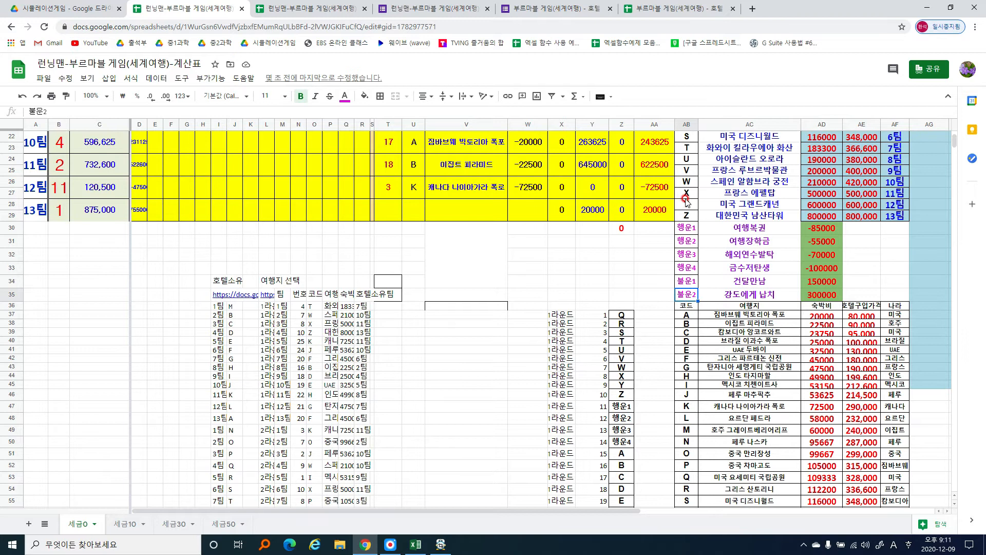
- Examine the 행운 and 불운 event codes, their names and amounts below destination Z on the 세금0 sheet
{"action": "left_click", "coordinate": [687, 216]}
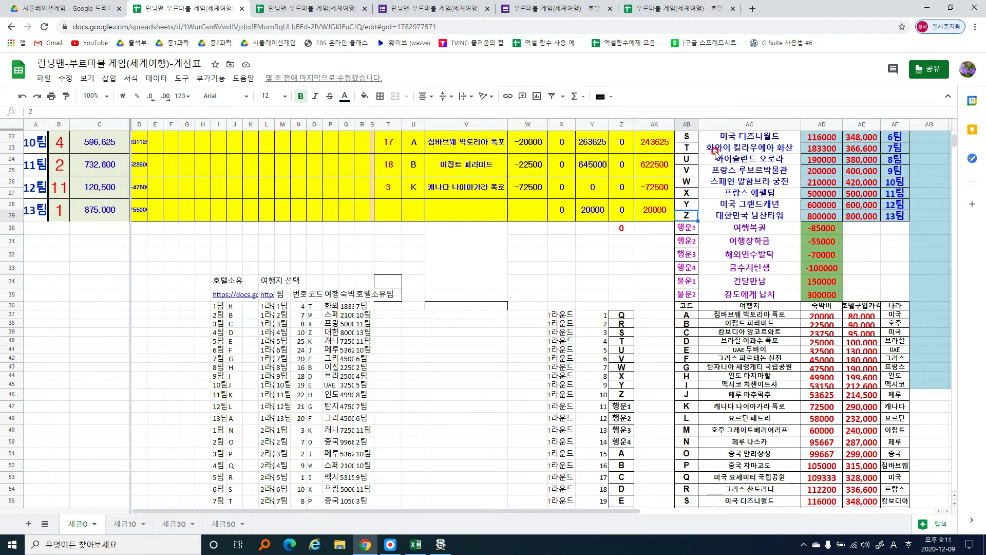
{"action": "left_click", "coordinate": [687, 228]}
{"action": "left_click", "coordinate": [736, 232]}
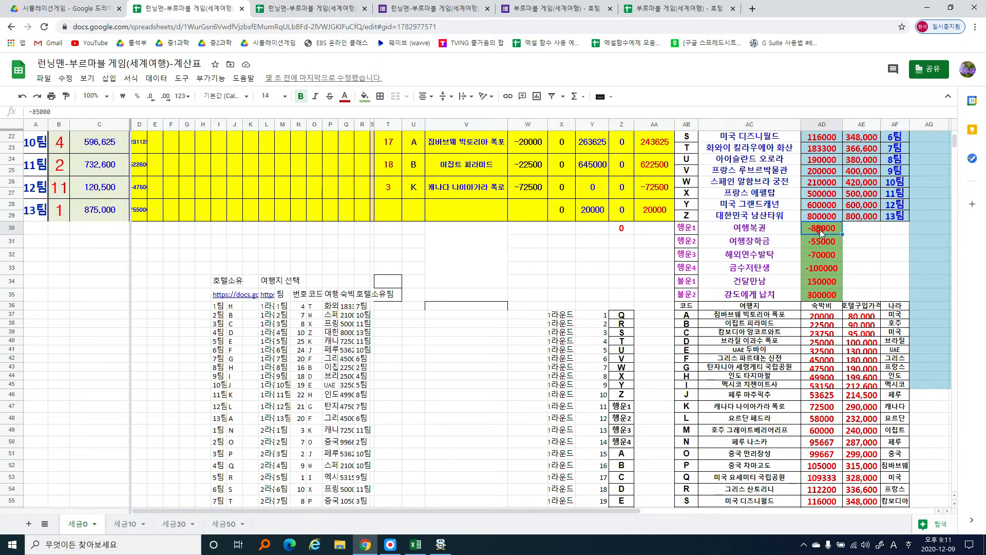
{"action": "left_click", "coordinate": [760, 242]}
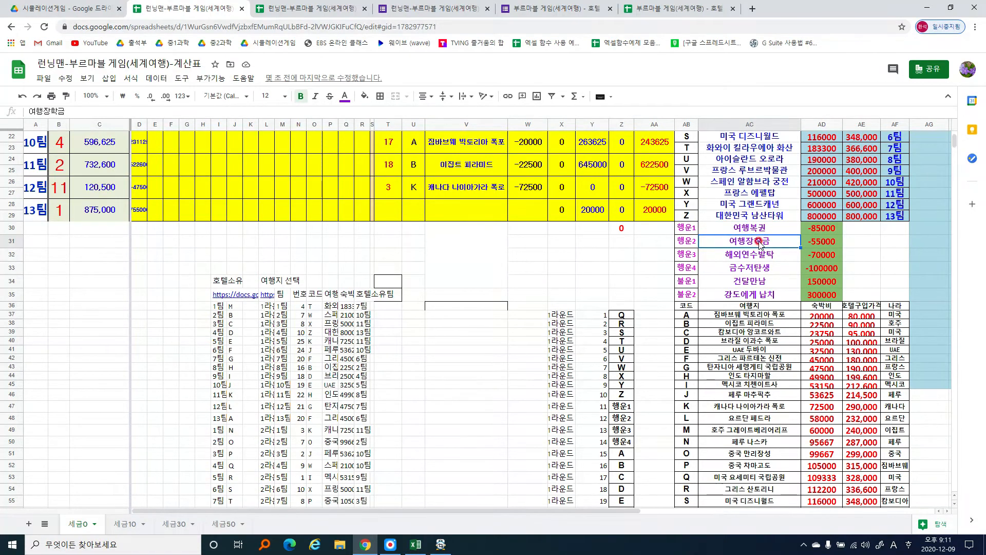
{"action": "left_click", "coordinate": [743, 258]}
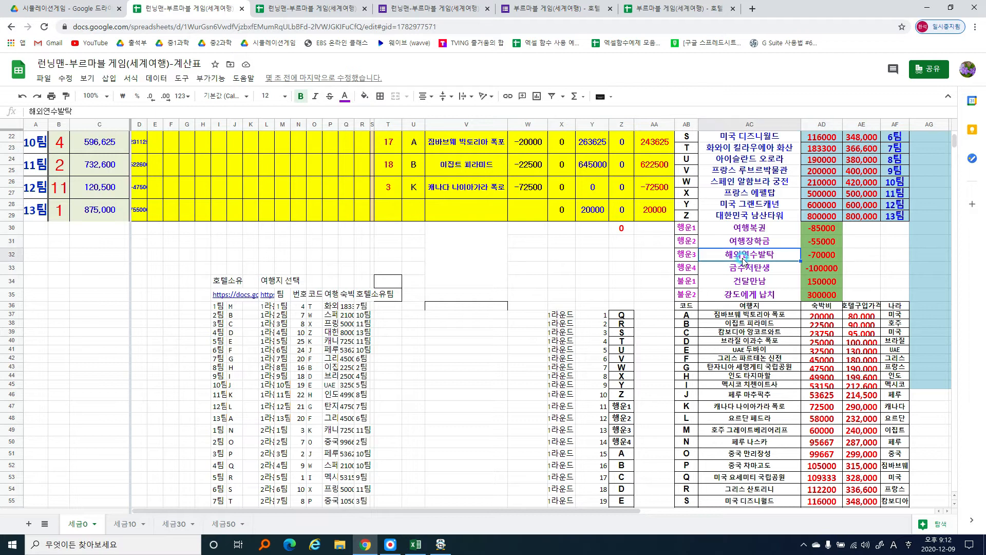
{"action": "left_click", "coordinate": [825, 255]}
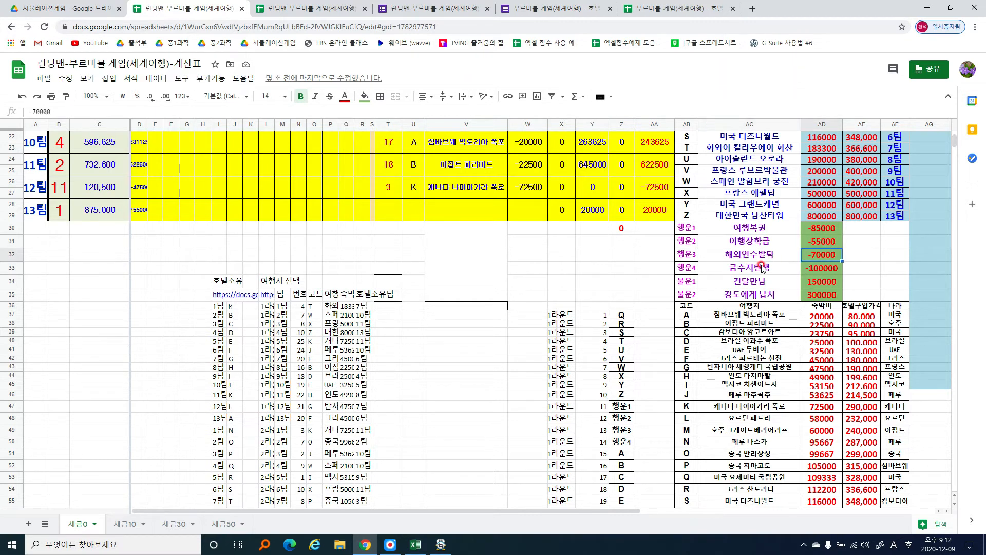
{"action": "left_click", "coordinate": [762, 267]}
{"action": "left_click", "coordinate": [821, 268]}
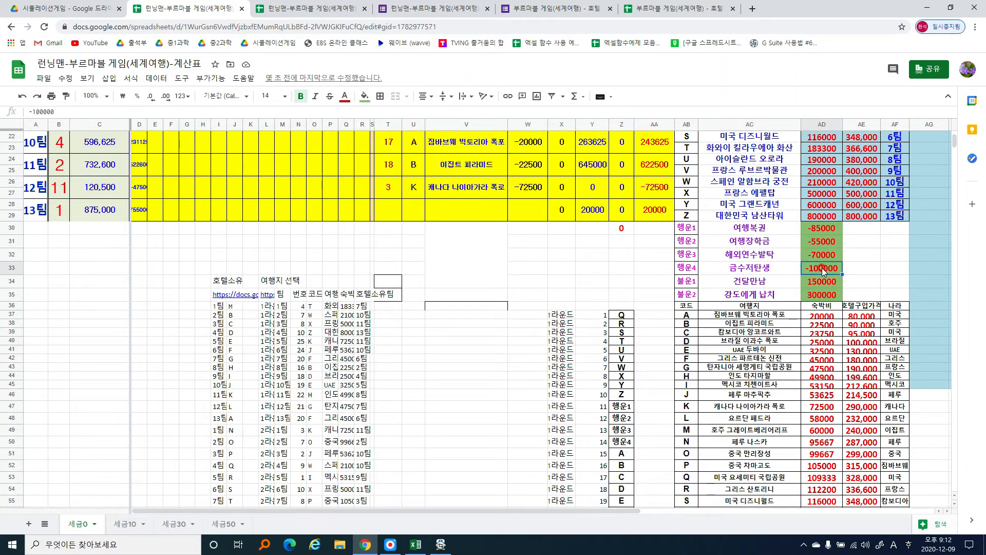
{"action": "left_click", "coordinate": [758, 281]}
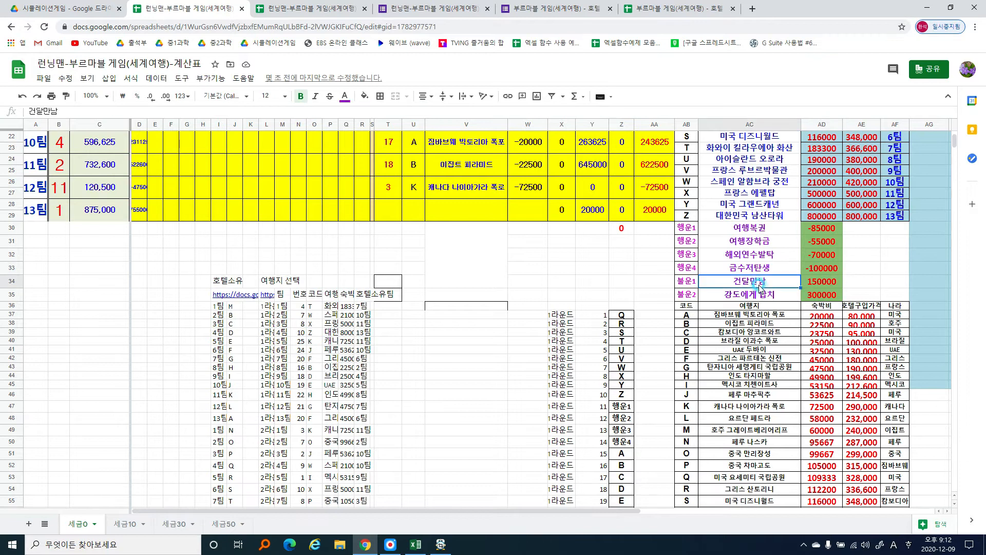
{"action": "left_click", "coordinate": [833, 285]}
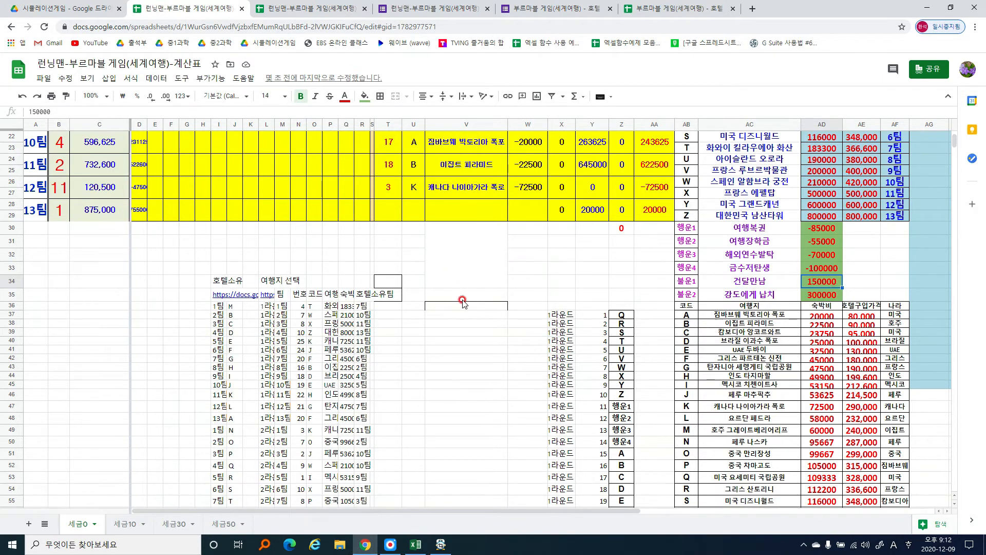
- Examine the round 2 lodging expense, lodging income and tax formulas for teams 1 and 2, and the number selections of teams 12 and 13
{"action": "scroll", "coordinate": [454, 285], "scroll_direction": "up", "scroll_amount": 7}
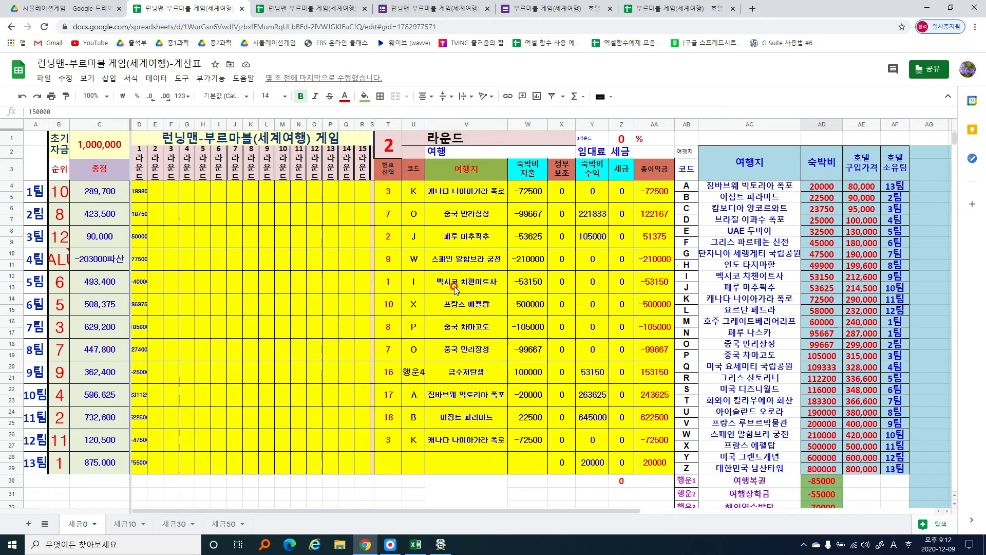
{"action": "left_click", "coordinate": [433, 199]}
{"action": "left_click", "coordinate": [586, 194]}
{"action": "left_click", "coordinate": [522, 194]}
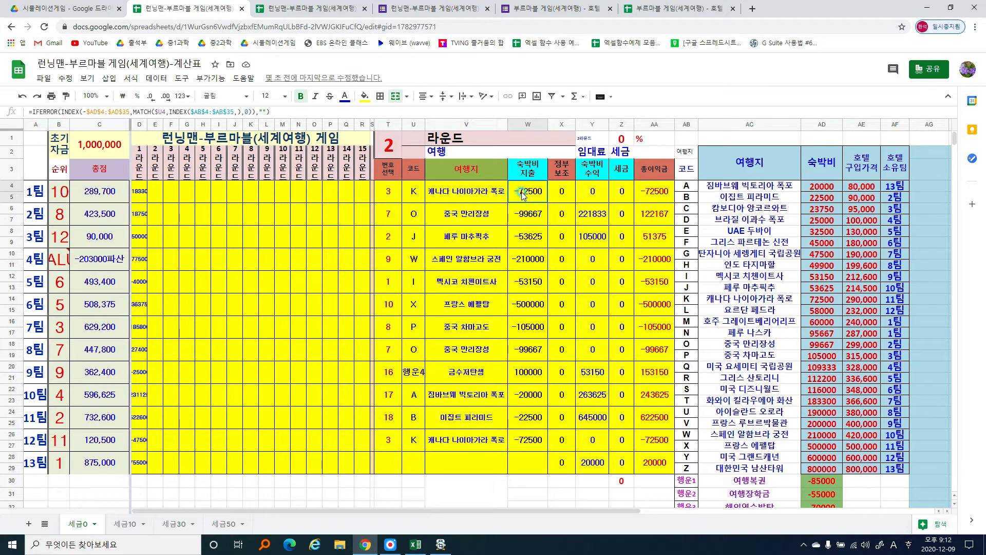
{"action": "left_click", "coordinate": [611, 193]}
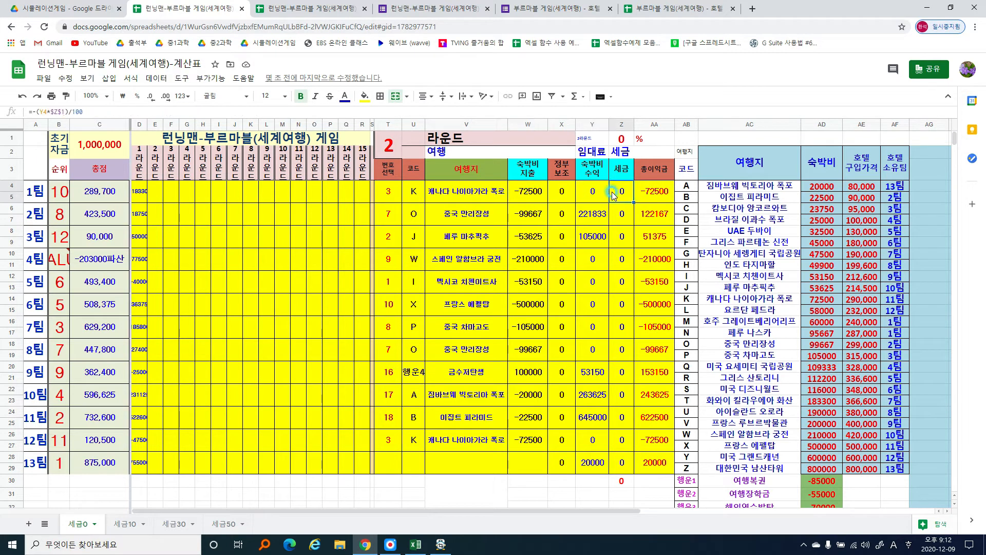
{"action": "left_click", "coordinate": [598, 214]}
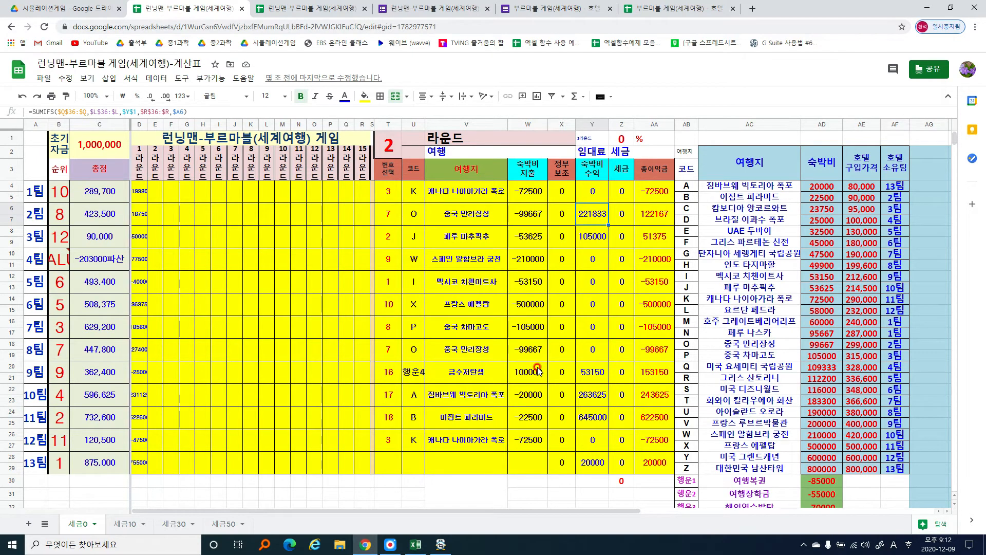
{"action": "left_click", "coordinate": [398, 463]}
{"action": "left_click", "coordinate": [396, 445]}
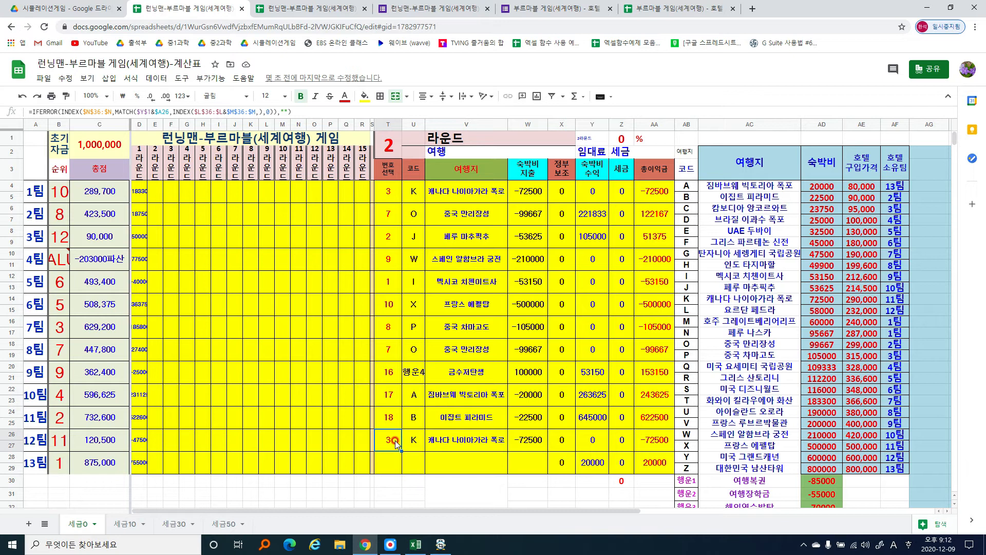
- Copy team 13's 2라운드 row C26:E26 from the Excel workbook into the 무작위 여행하기(응답) sheet at B27, and return to the 계산표 spreadsheet
{"action": "left_click", "coordinate": [308, 9]}
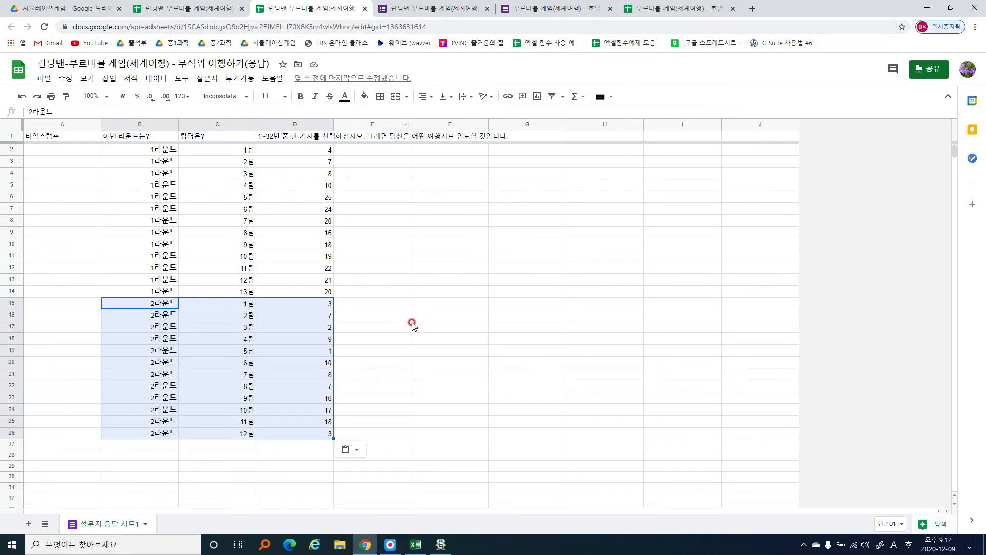
{"action": "left_click", "coordinate": [416, 362]}
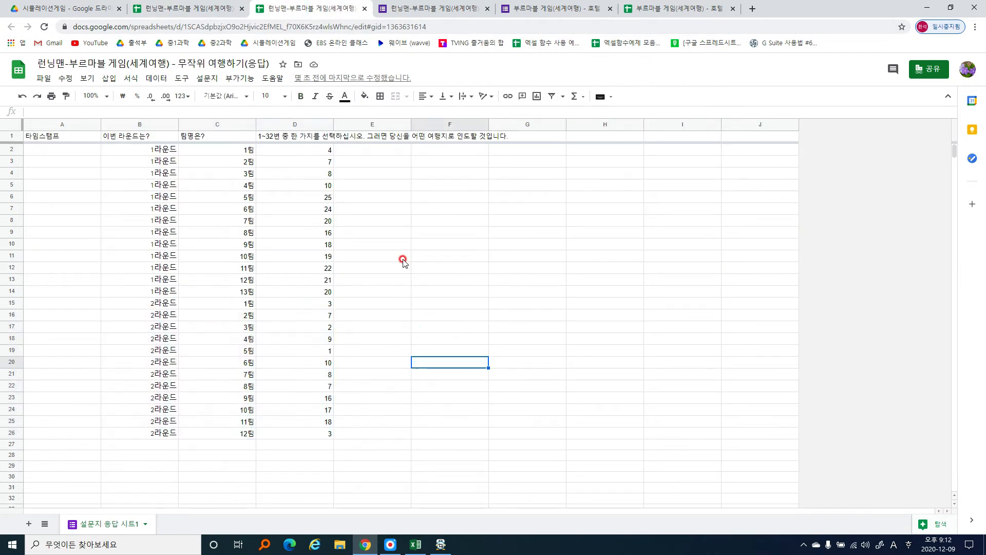
{"action": "left_click", "coordinate": [416, 545]}
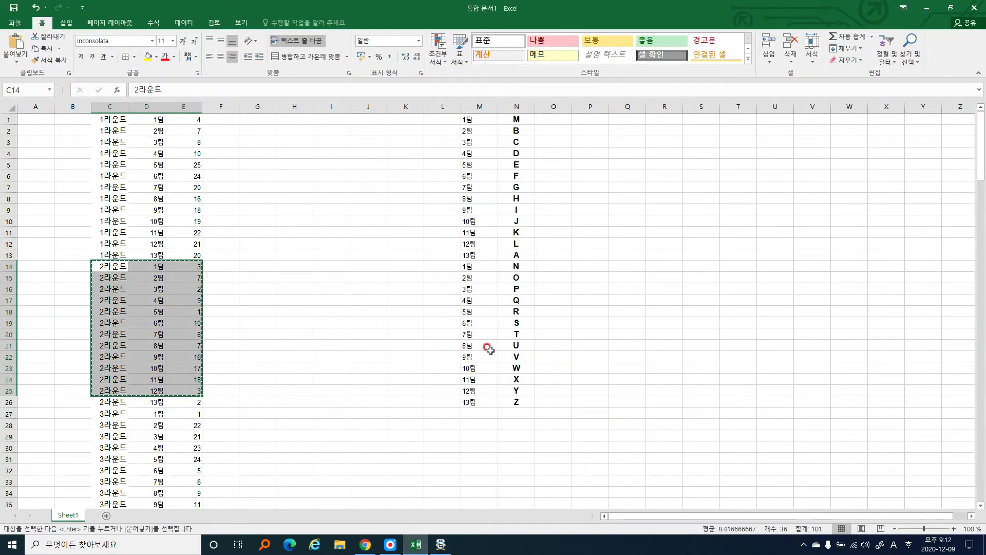
{"action": "left_click_drag", "start_coordinate": [121, 404], "coordinate": [199, 402]}
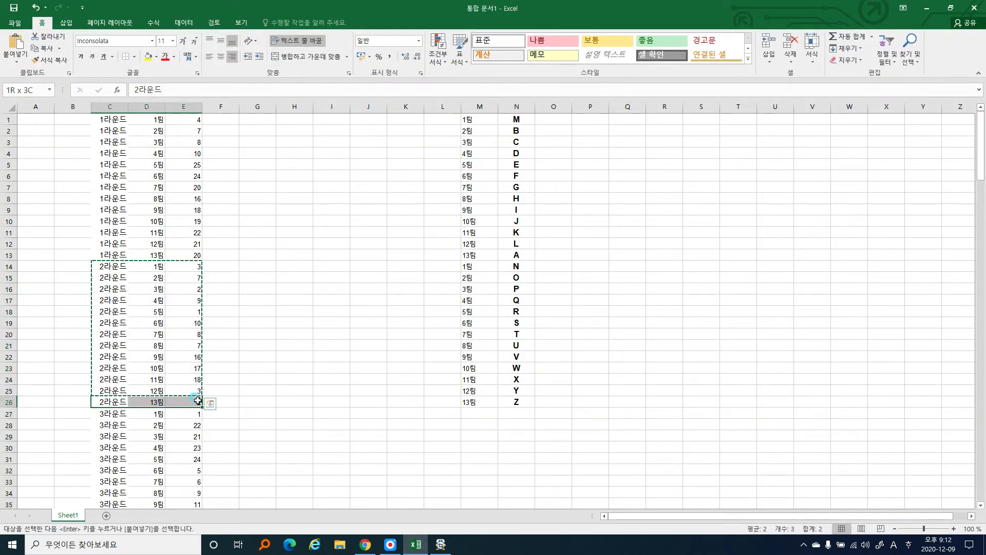
{"action": "key", "text": "ctrl+c"}
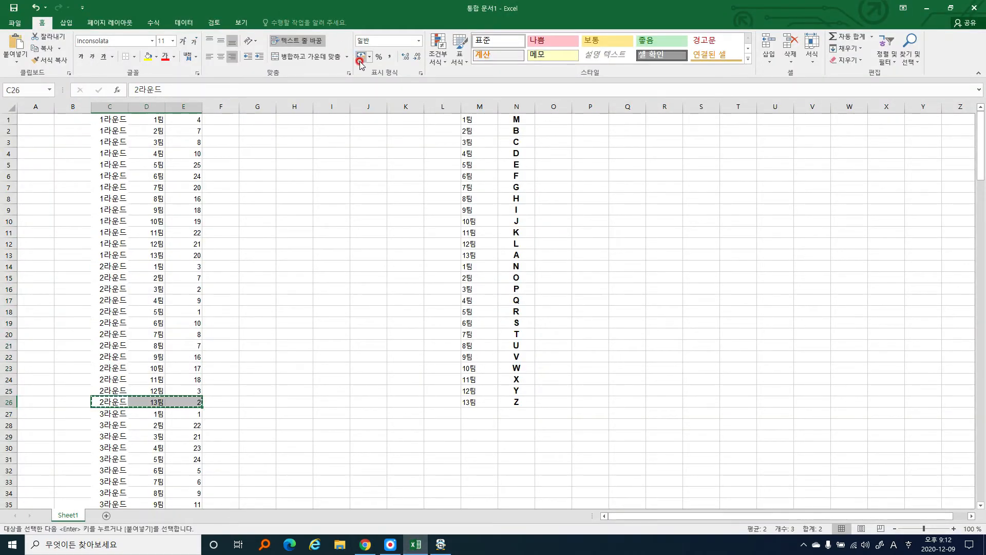
{"action": "key", "text": "alt+Tab"}
{"action": "left_click", "coordinate": [155, 445]}
{"action": "key", "text": "ctrl+v"}
{"action": "left_click", "coordinate": [463, 306]}
{"action": "key", "text": "ctrl+Page_Up"}
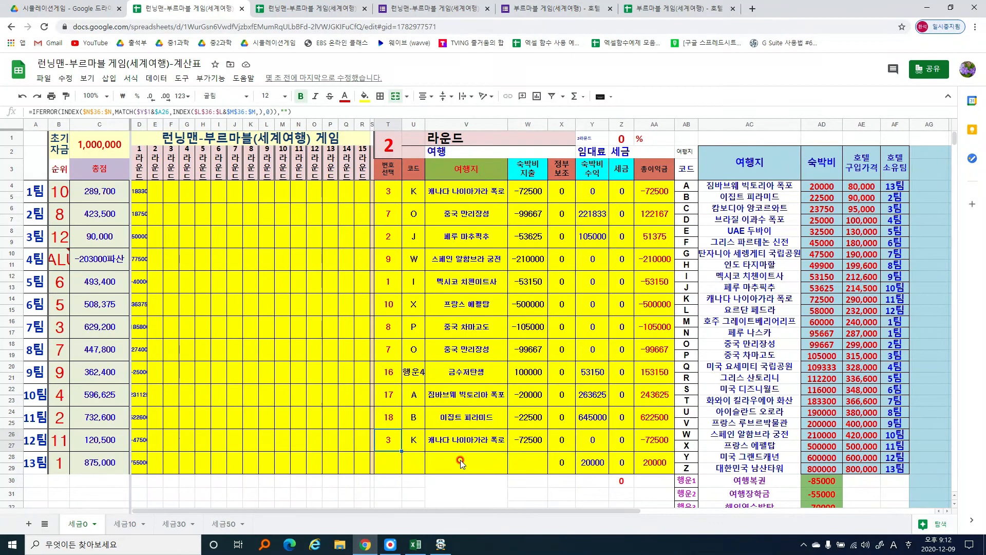
{"action": "left_click", "coordinate": [436, 485]}
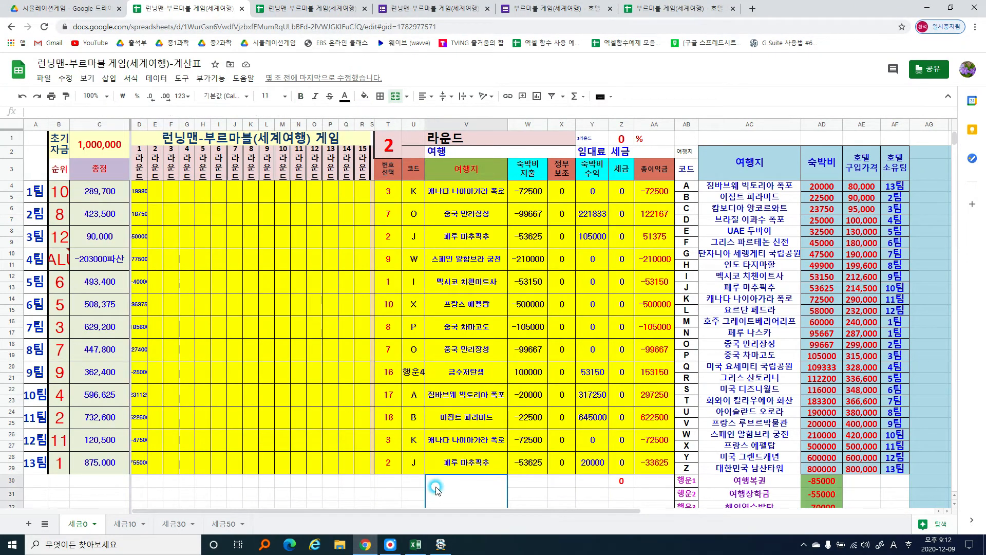
- Copy the 총이익금 of teams 1 to 12 and paste it as values into the 2라운드 column
{"action": "left_click_drag", "start_coordinate": [655, 191], "coordinate": [648, 440]}
{"action": "key", "text": "ctrl+c"}
{"action": "left_click", "coordinate": [160, 194]}
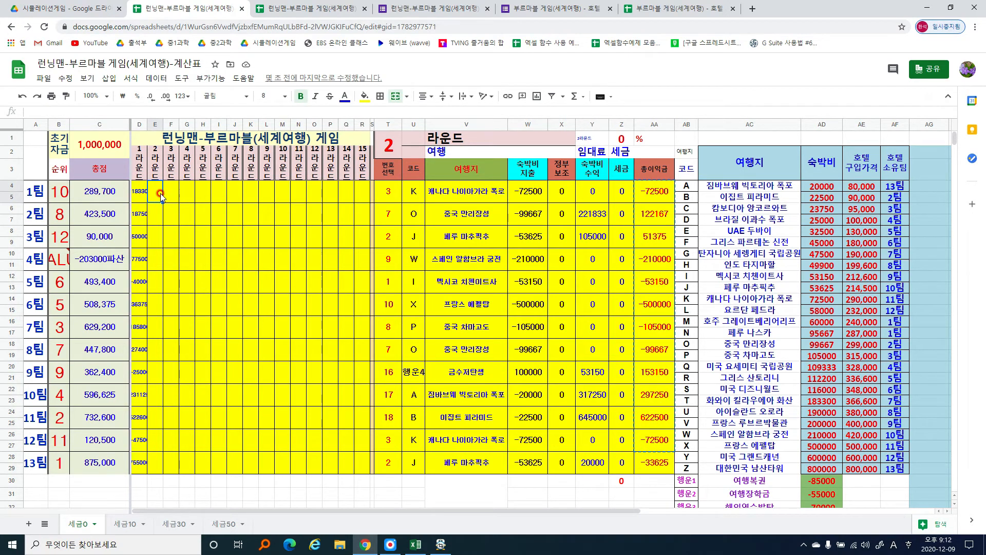
{"action": "key", "text": "ctrl+shift+v"}
{"action": "left_click", "coordinate": [249, 259]}
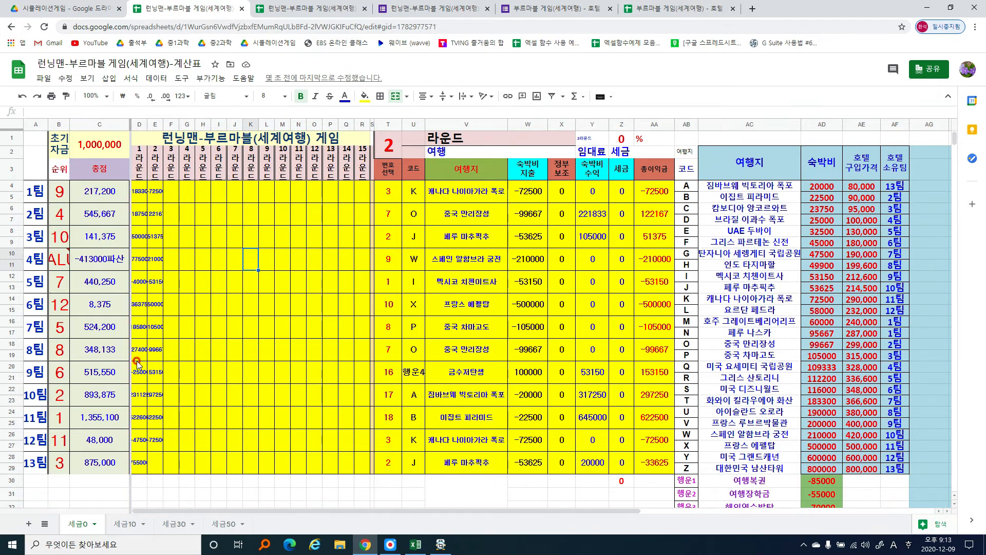
- Copy the 총이익금 of all 13 teams and paste it as values into the 2라운드 column from team 1's cell E4
{"action": "left_click", "coordinate": [152, 461]}
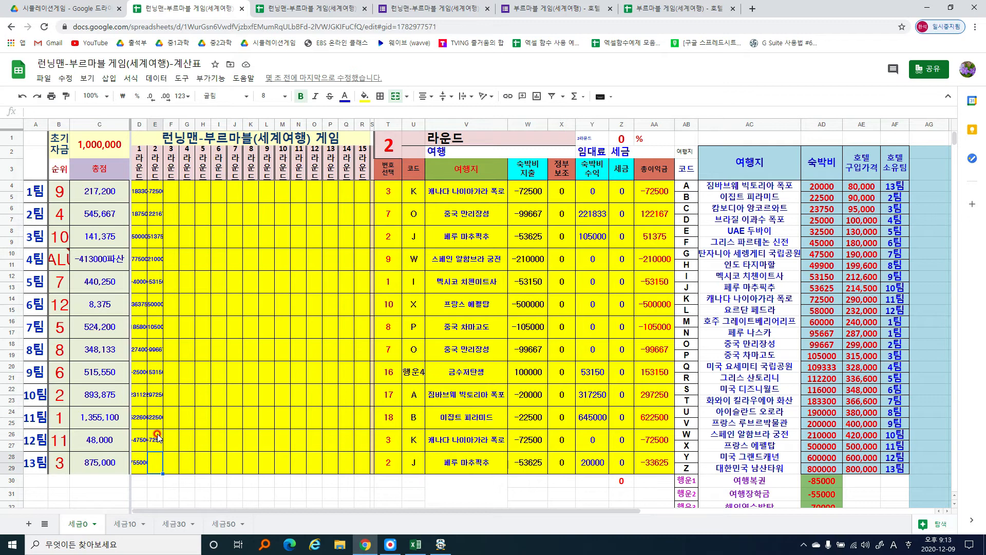
{"action": "left_click", "coordinate": [155, 435]}
{"action": "left_click", "coordinate": [153, 457]}
{"action": "key", "text": "alt+Tab"}
{"action": "key", "text": "alt+Tab"}
{"action": "left_click", "coordinate": [646, 237]}
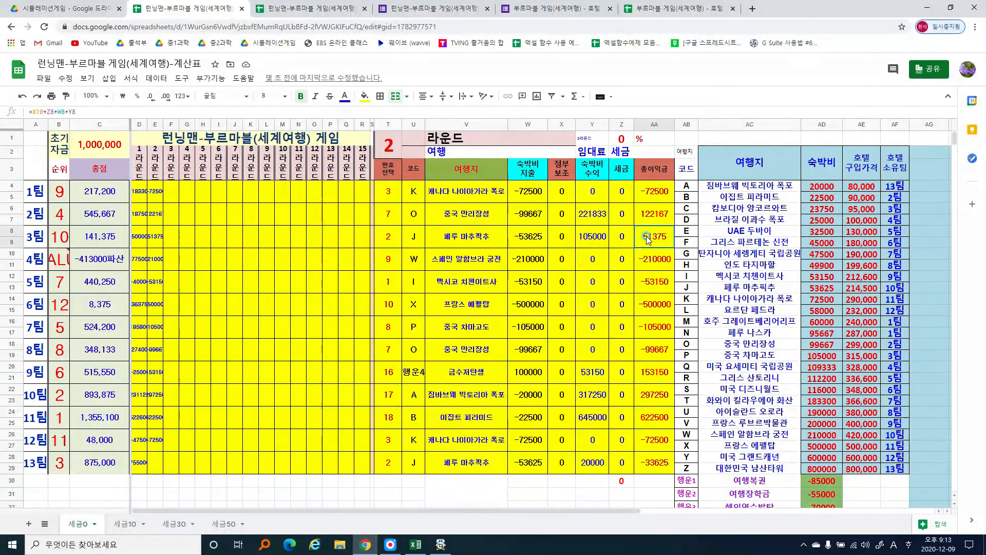
{"action": "left_click_drag", "start_coordinate": [655, 191], "coordinate": [651, 464]}
{"action": "key", "text": "ctrl+c"}
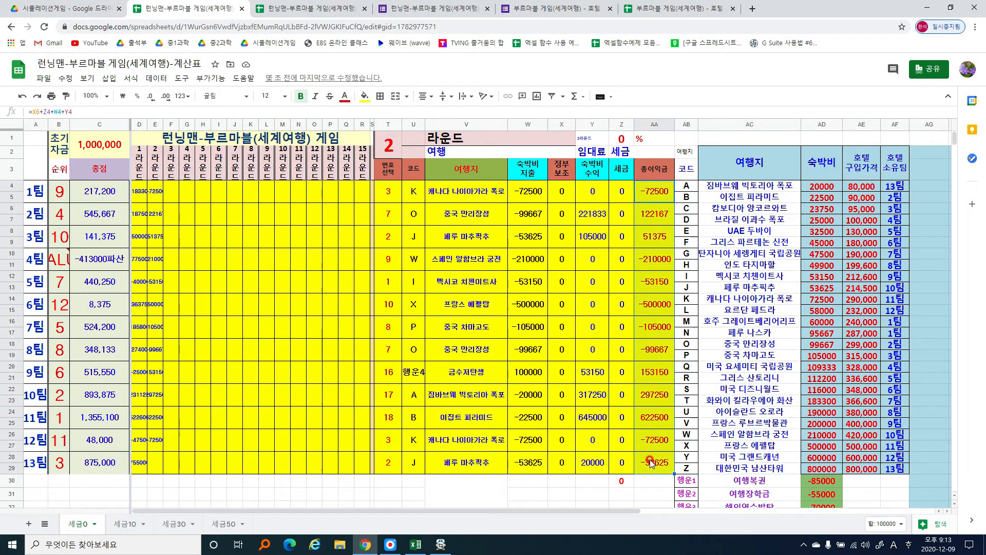
{"action": "left_click", "coordinate": [152, 190]}
{"action": "key", "text": "ctrl+shift+v"}
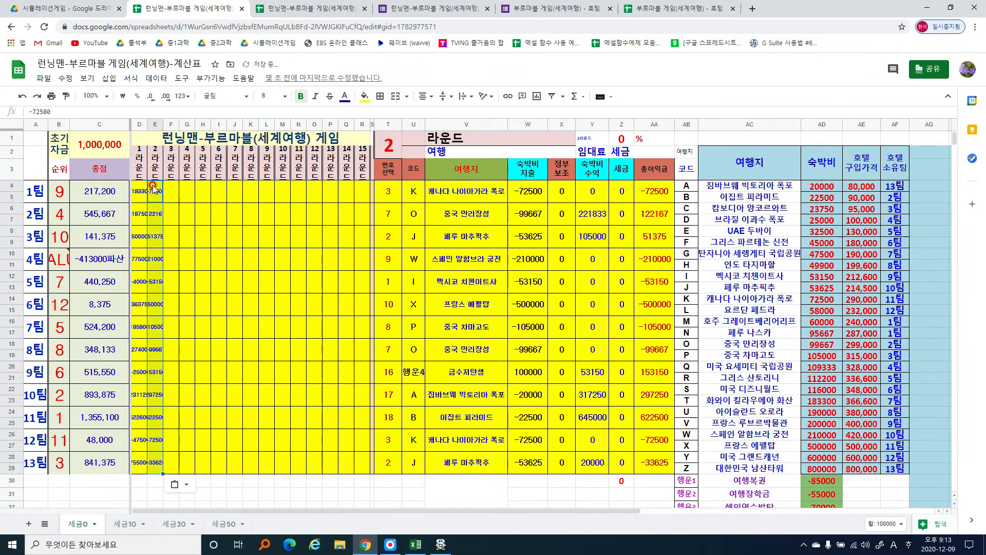
{"action": "left_click", "coordinate": [222, 306]}
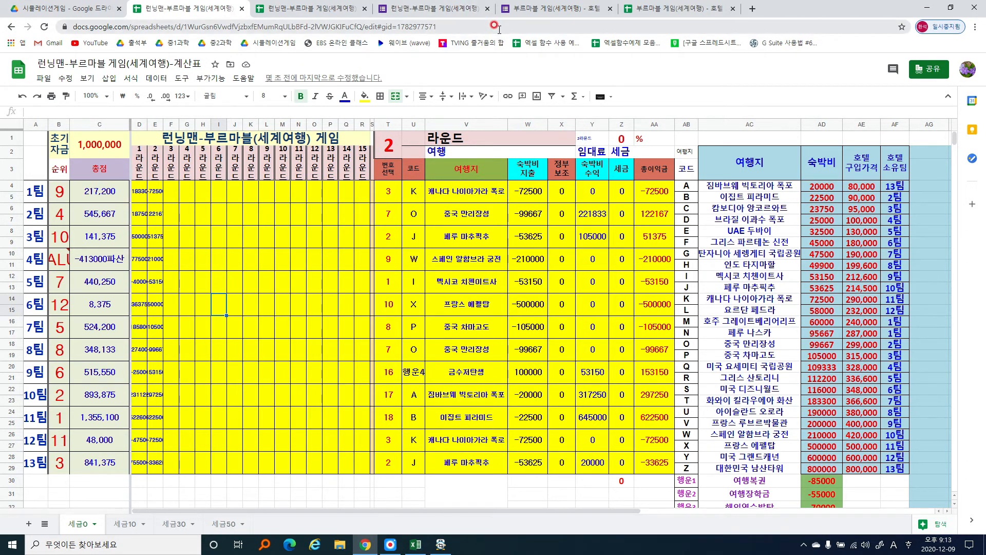
- Switch to the Excel workbook and copy the 3라운드 rows C27:E39 for all 13 teams
{"action": "key", "text": "alt+Tab"}
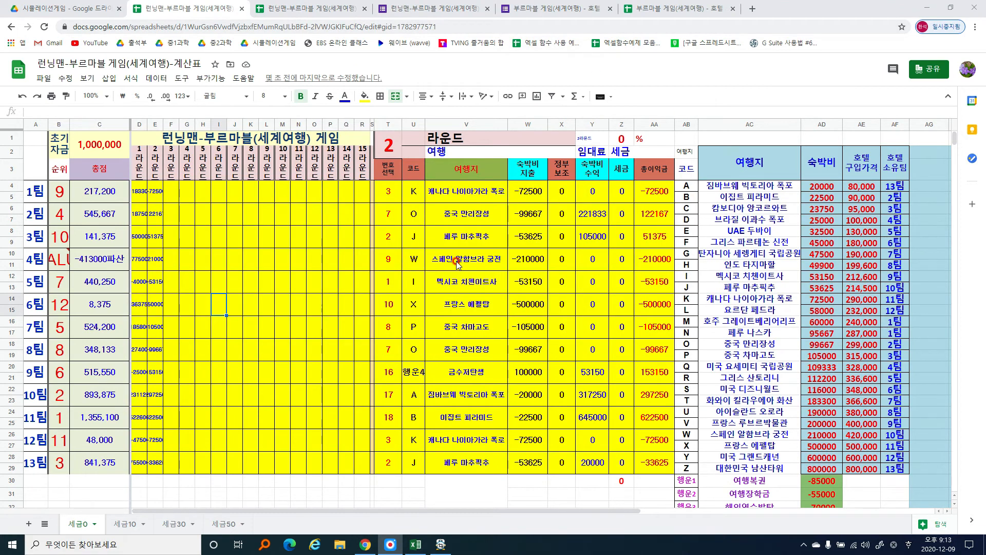
{"action": "key", "text": "alt+Tab"}
{"action": "key", "text": "alt+Tab"}
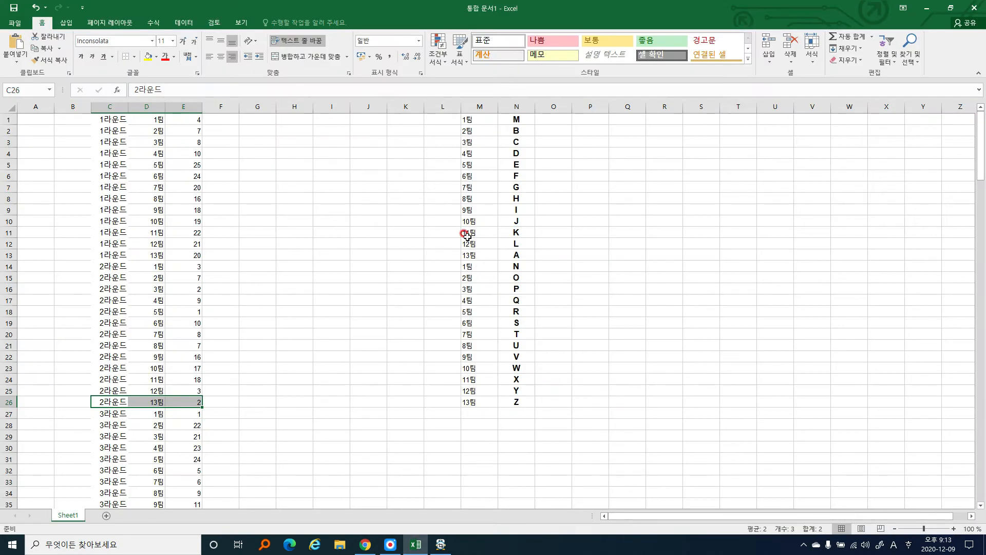
{"action": "left_click", "coordinate": [467, 234]}
{"action": "scroll", "coordinate": [430, 267], "scroll_direction": "down", "scroll_amount": 2}
{"action": "scroll", "coordinate": [430, 267], "scroll_direction": "down", "scroll_amount": 1}
{"action": "left_click_drag", "start_coordinate": [114, 311], "coordinate": [201, 449]}
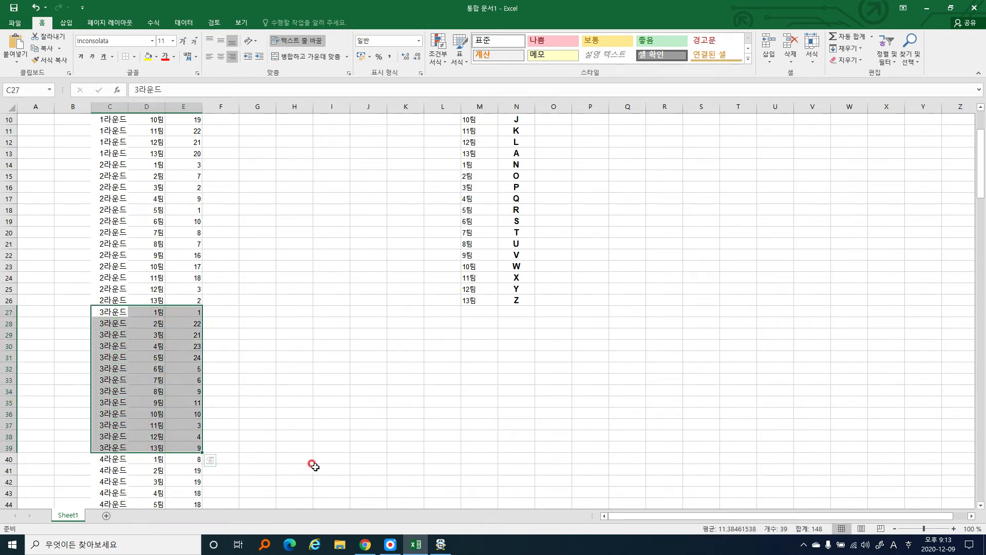
{"action": "key", "text": "ctrl+c"}
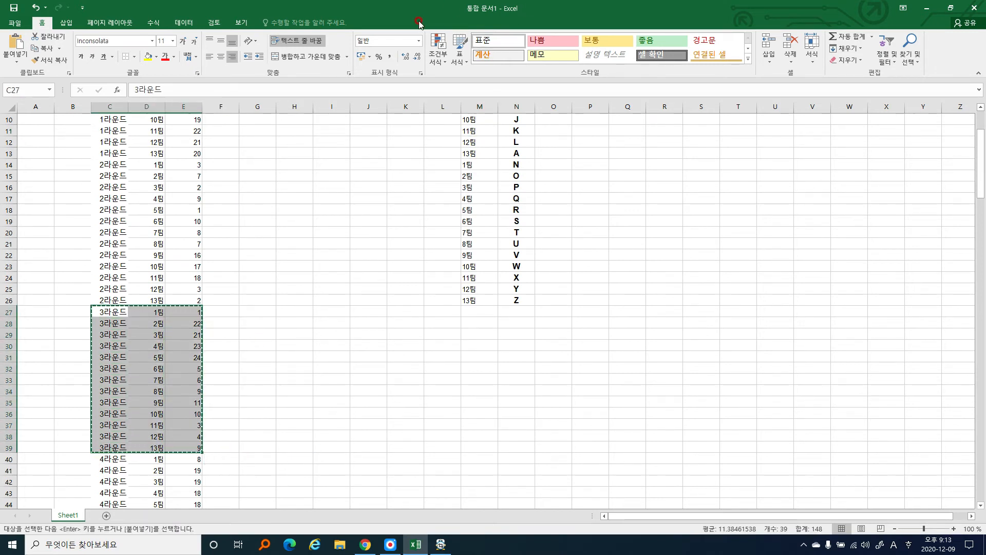
- Paste the copied 3라운드 rows into the 무작위 여행하기(응답) sheet in the browser, starting at B28
{"action": "key", "text": "alt+Tab"}
{"action": "key", "text": "Tab"}
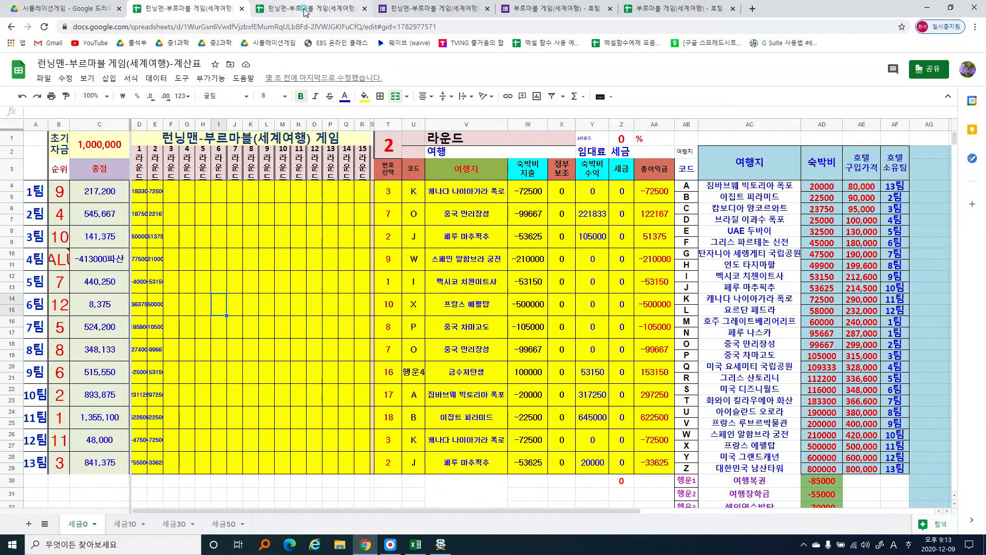
{"action": "left_click", "coordinate": [305, 11]}
{"action": "left_click", "coordinate": [155, 418]}
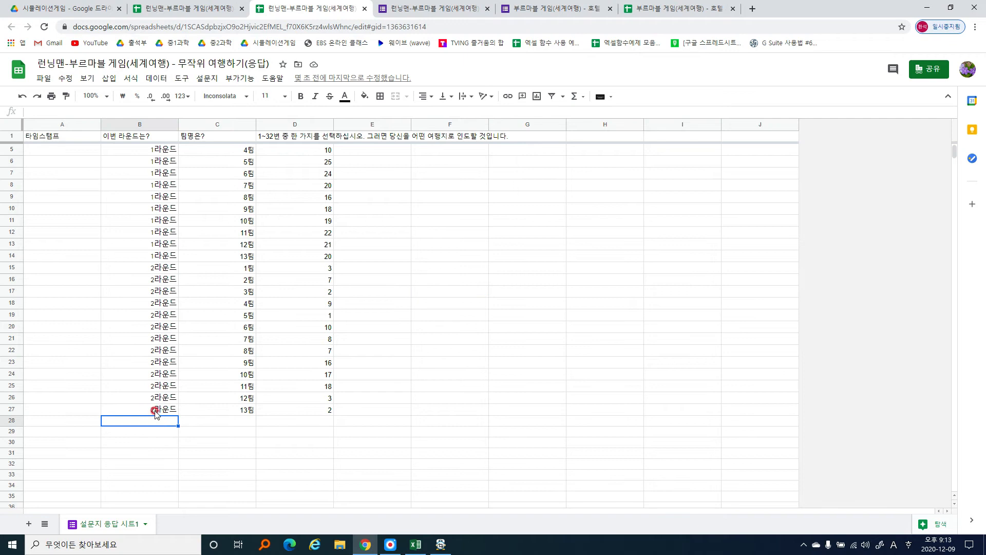
{"action": "key", "text": "ctrl+v"}
{"action": "left_click", "coordinate": [415, 232]}
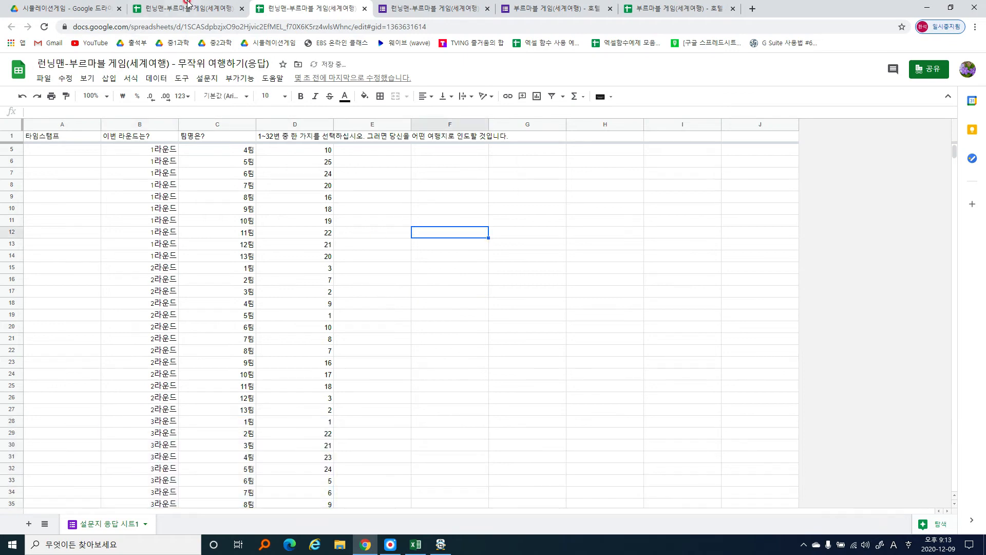
- Return to the 계산표 spreadsheet and set the round number in T1 to 3
{"action": "left_click", "coordinate": [180, 12]}
{"action": "left_click", "coordinate": [385, 143]}
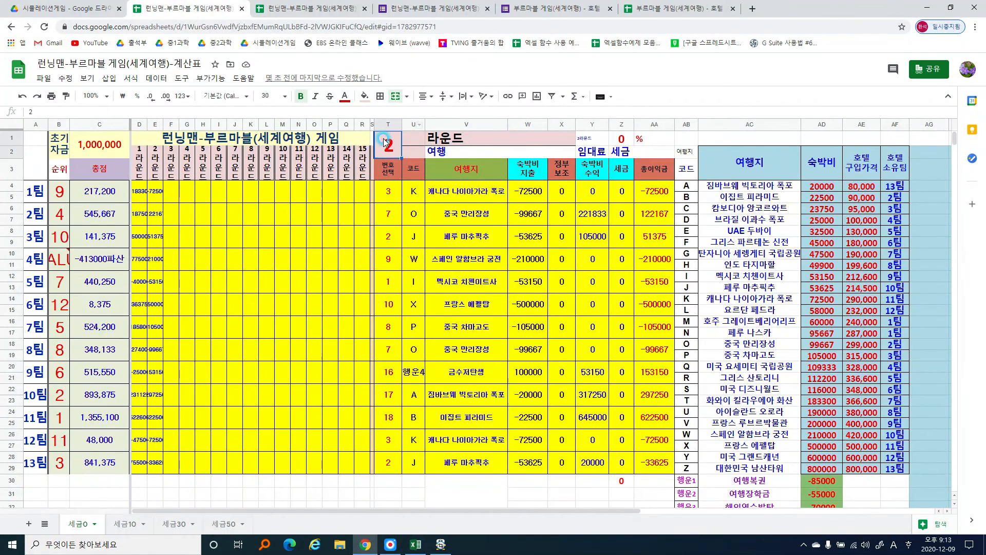
{"action": "type", "text": "3"}
{"action": "key", "text": "Return"}
{"action": "left_click", "coordinate": [385, 142]}
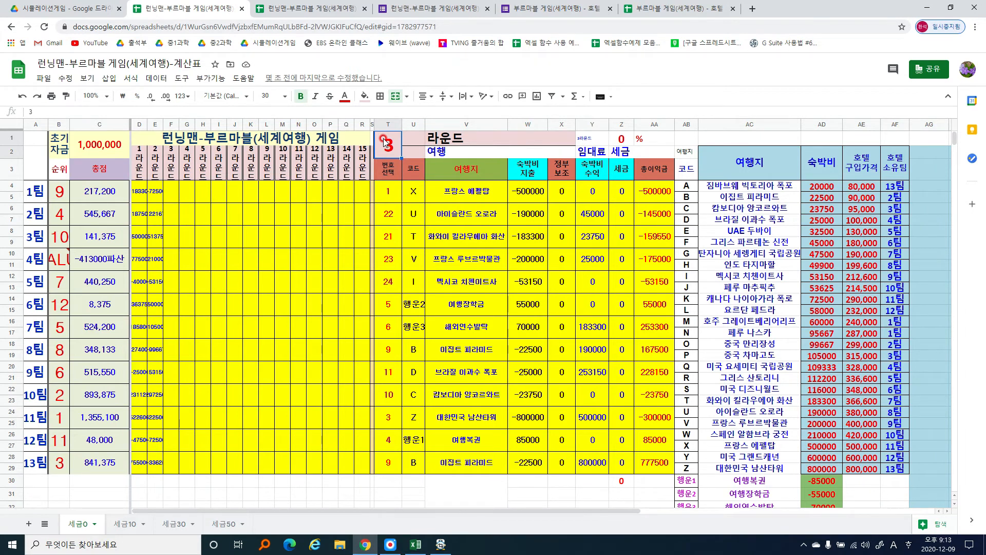
- Copy the 총이익금 of all 13 teams and paste it as values into the 3라운드 column from team 1's cell F4
{"action": "left_click_drag", "start_coordinate": [655, 193], "coordinate": [650, 463]}
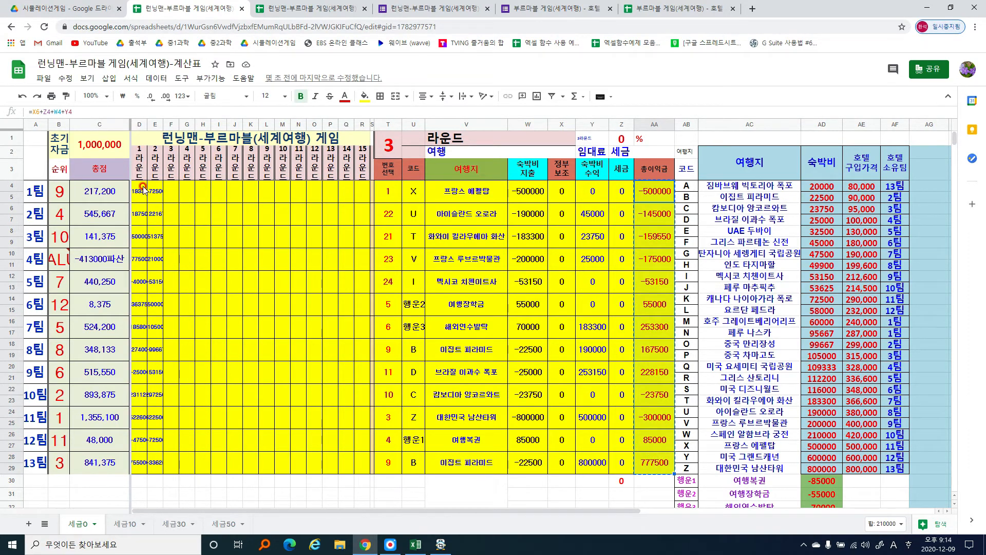
{"action": "left_click", "coordinate": [174, 190]}
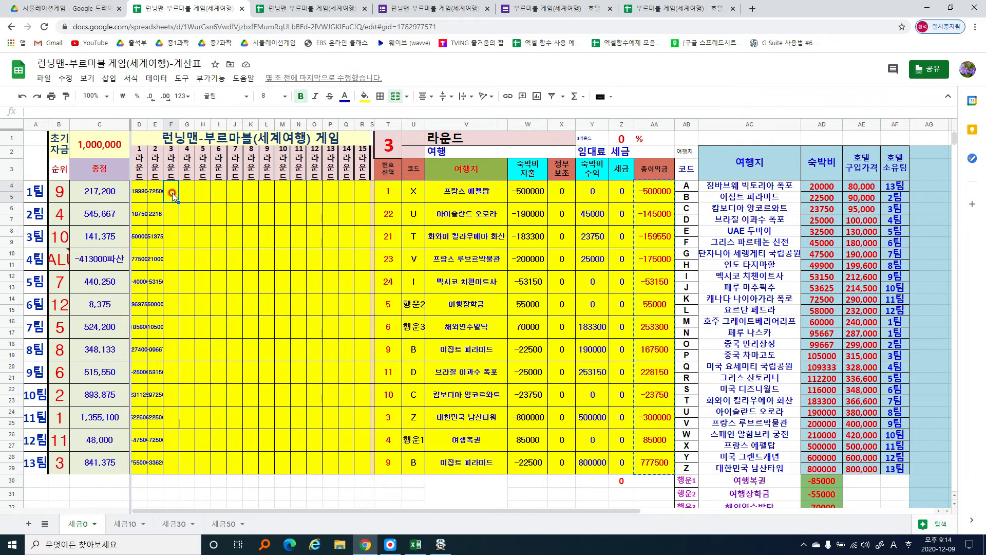
{"action": "key", "text": "ctrl+v"}
{"action": "left_click", "coordinate": [275, 245]}
{"action": "left_click", "coordinate": [277, 276]}
{"action": "left_click", "coordinate": [284, 268]}
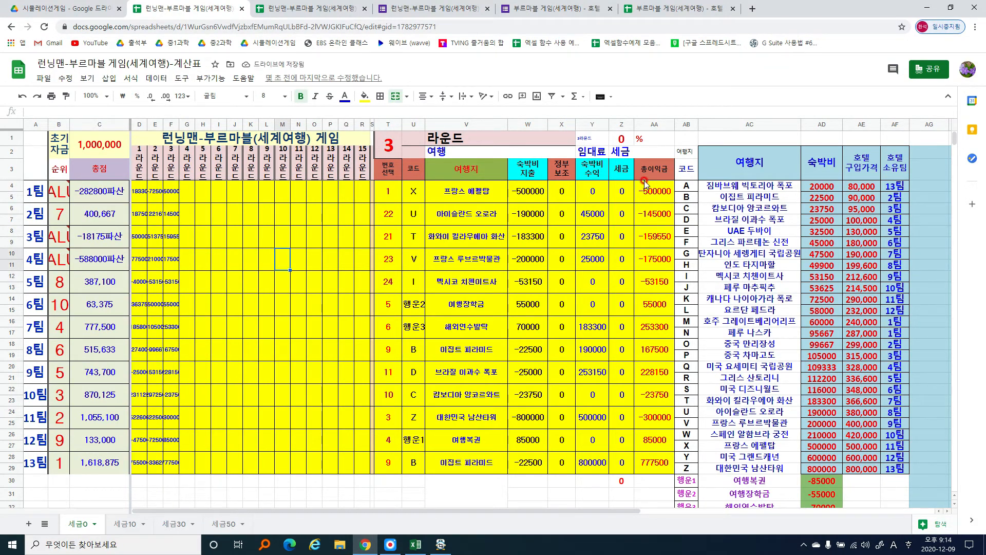
- Examine the 숙박비 수익 cells of the teams for round 3, from team 1 down to team 13
{"action": "left_click", "coordinate": [593, 194]}
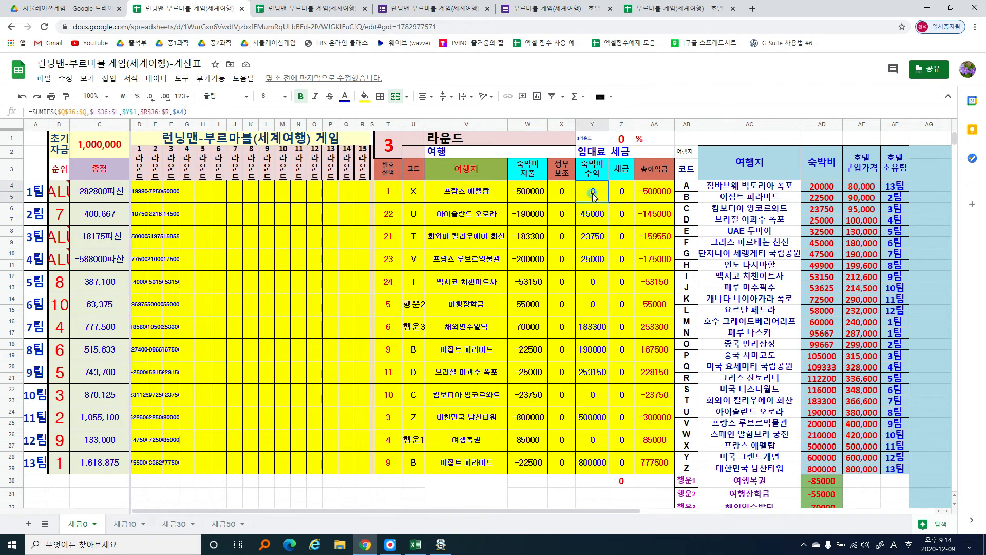
{"action": "left_click", "coordinate": [596, 214]}
{"action": "left_click", "coordinate": [602, 241]}
{"action": "left_click", "coordinate": [590, 288]}
{"action": "left_click", "coordinate": [591, 329]}
{"action": "left_click", "coordinate": [583, 374]}
{"action": "left_click", "coordinate": [590, 418]}
{"action": "left_click", "coordinate": [594, 440]}
{"action": "left_click", "coordinate": [598, 463]}
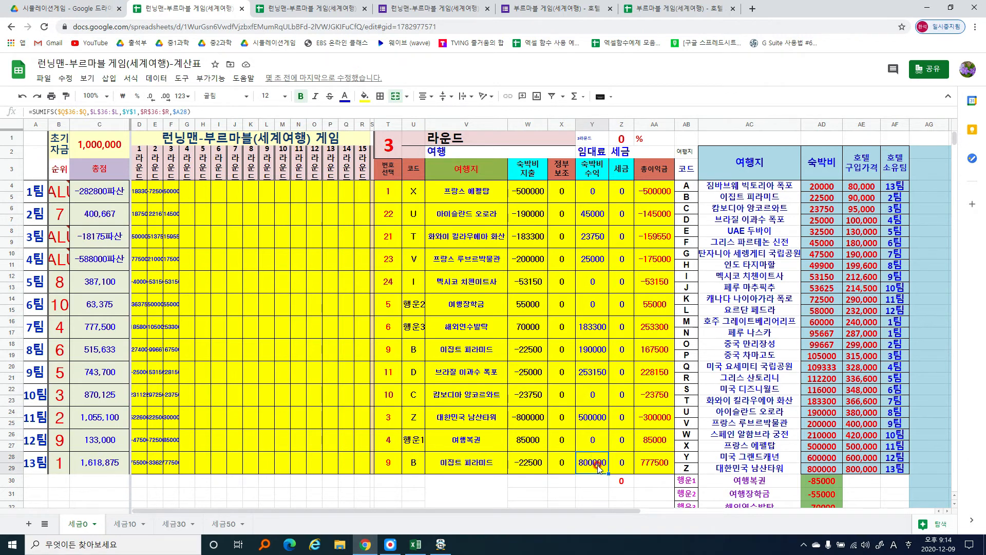
{"action": "left_click", "coordinate": [495, 347]}
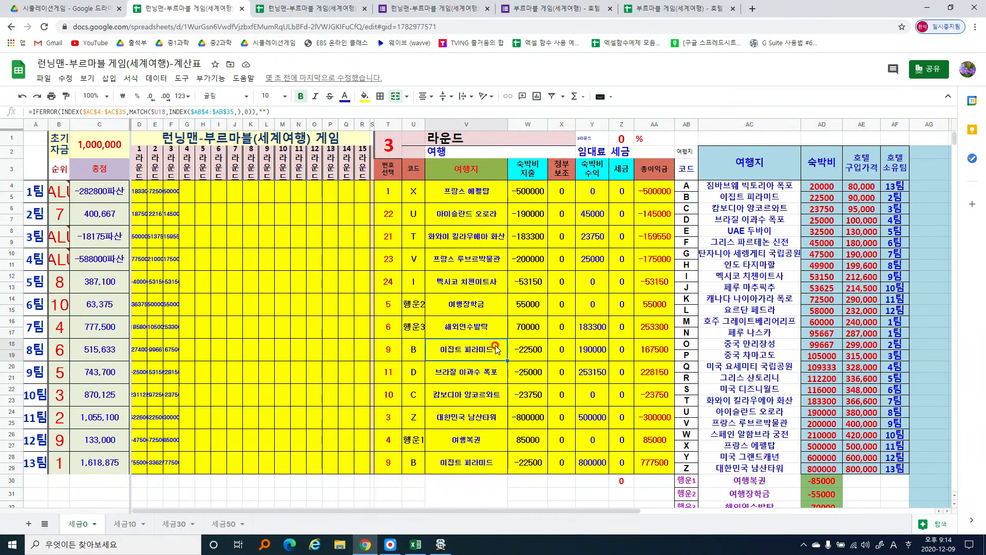
- Switch to the Excel workbook and copy the 4라운드 to 15라운드 rows C40:E195 for all 13 teams
{"action": "key", "text": "alt+Tab"}
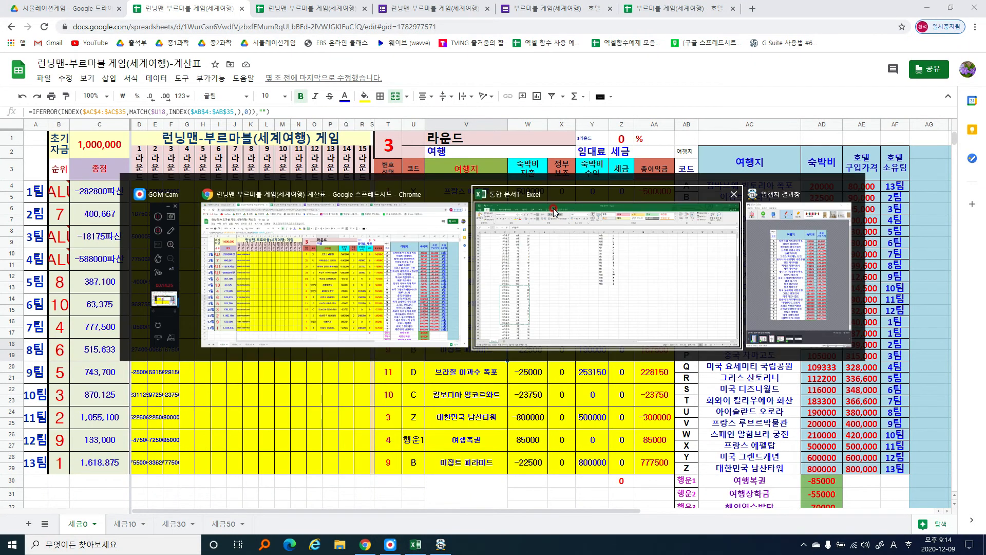
{"action": "left_click", "coordinate": [593, 258]}
{"action": "scroll", "coordinate": [416, 339], "scroll_direction": "down", "scroll_amount": 10}
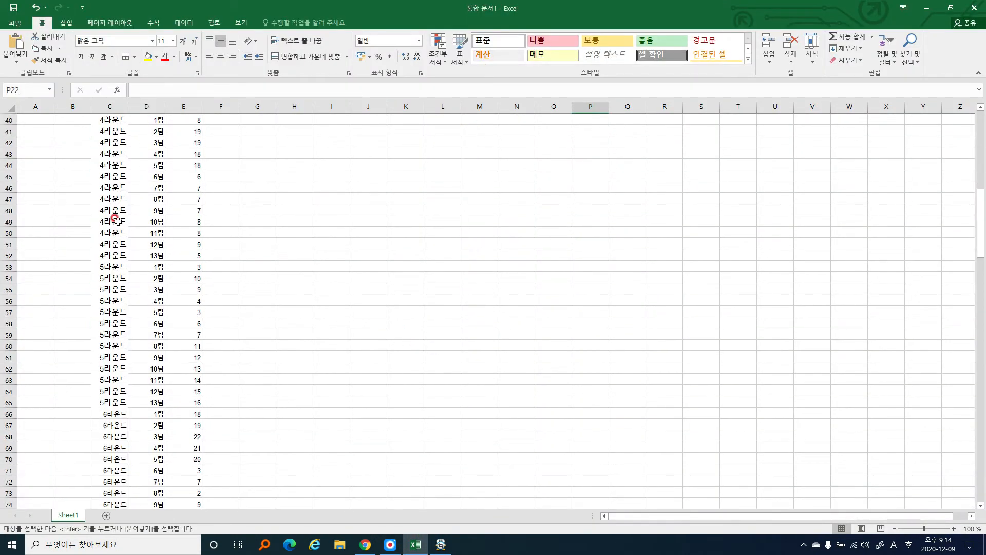
{"action": "scroll", "coordinate": [155, 183], "scroll_direction": "up", "scroll_amount": 4}
{"action": "left_click_drag", "start_coordinate": [110, 256], "coordinate": [197, 478]}
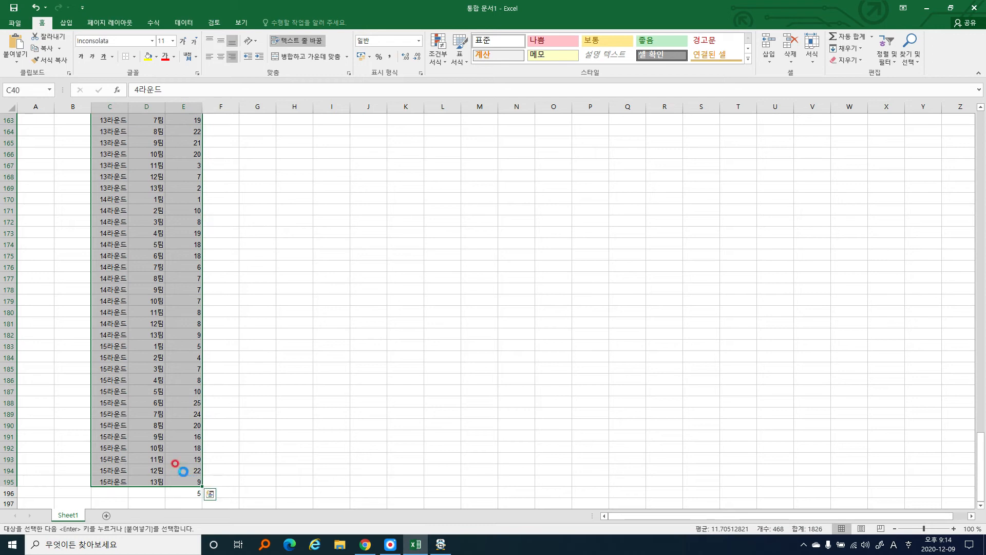
{"action": "left_click", "coordinate": [336, 132]}
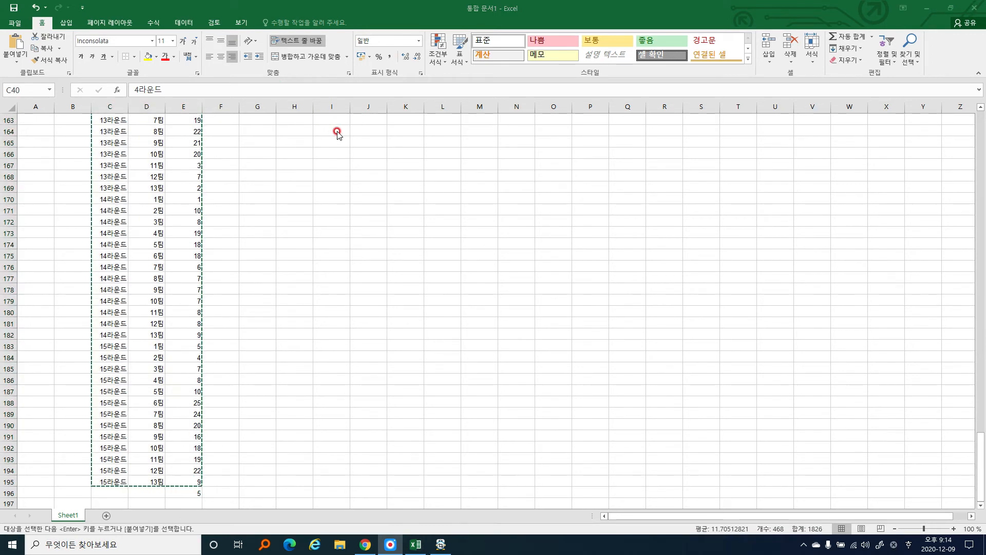
- Switch back to the browser and paste the copied rows into the 무작위 여행하기(응답) sheet, starting at B41
{"action": "key", "text": "alt+Tab"}
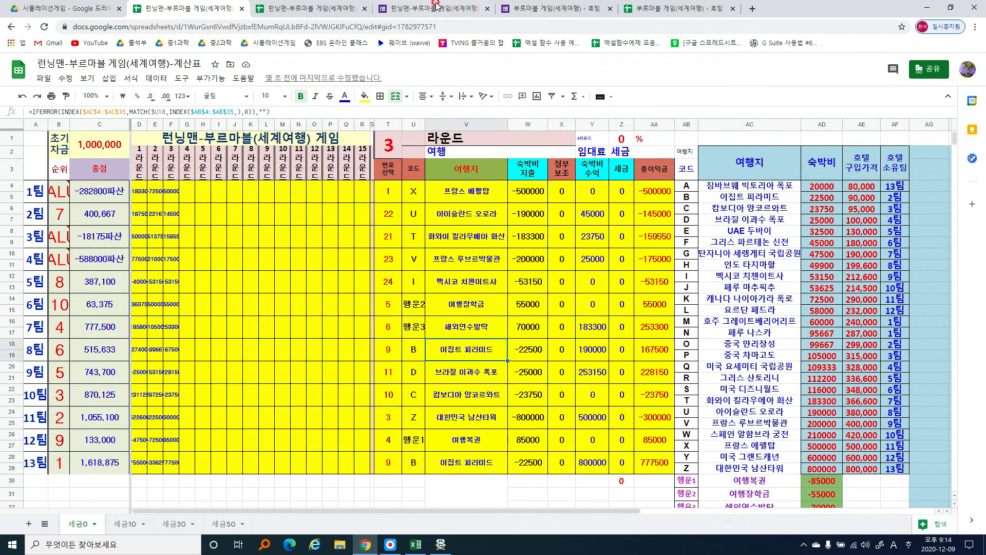
{"action": "left_click", "coordinate": [308, 8]}
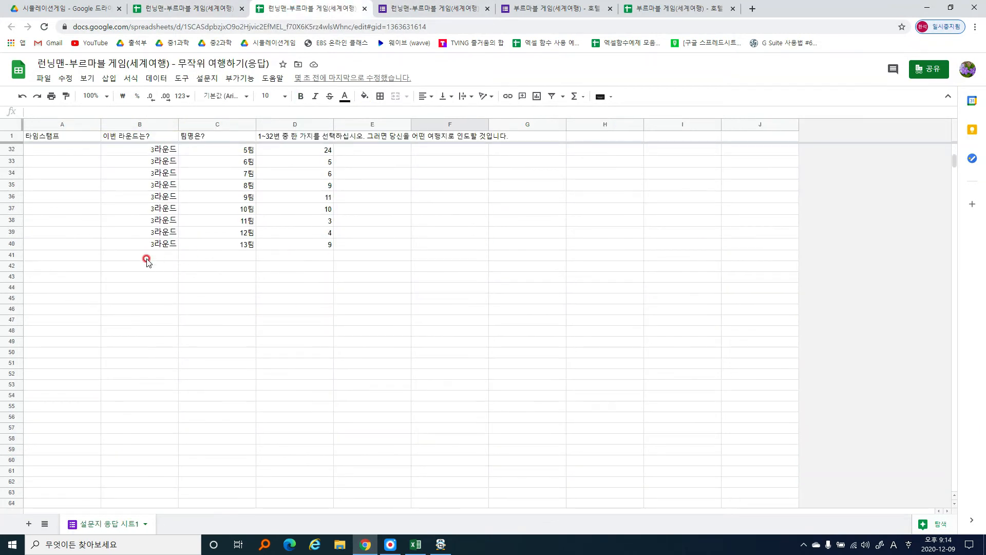
{"action": "left_click", "coordinate": [144, 257]}
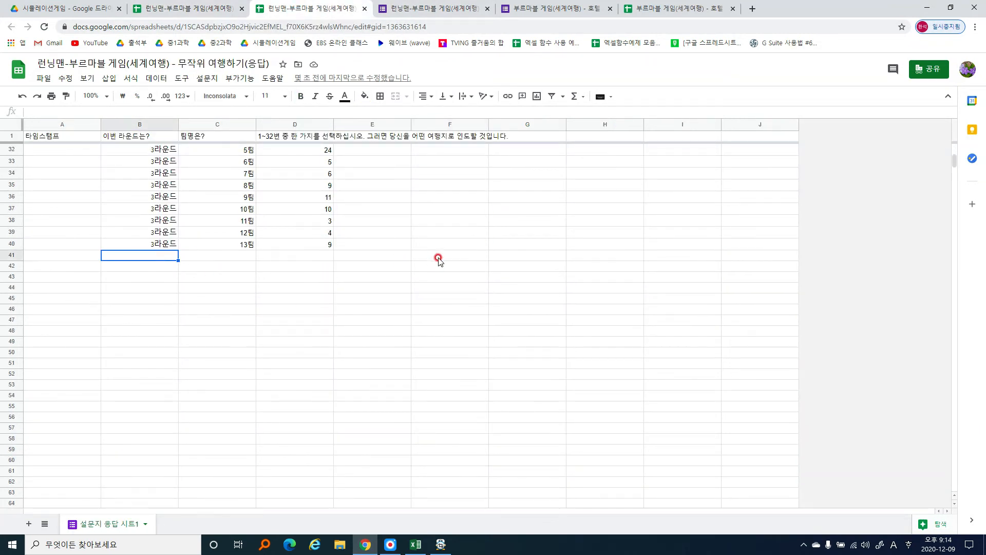
{"action": "key", "text": "ctrl+v"}
- Return to the 계산표 spreadsheet and set the round number in T1 to 4
{"action": "left_click", "coordinate": [195, 8]}
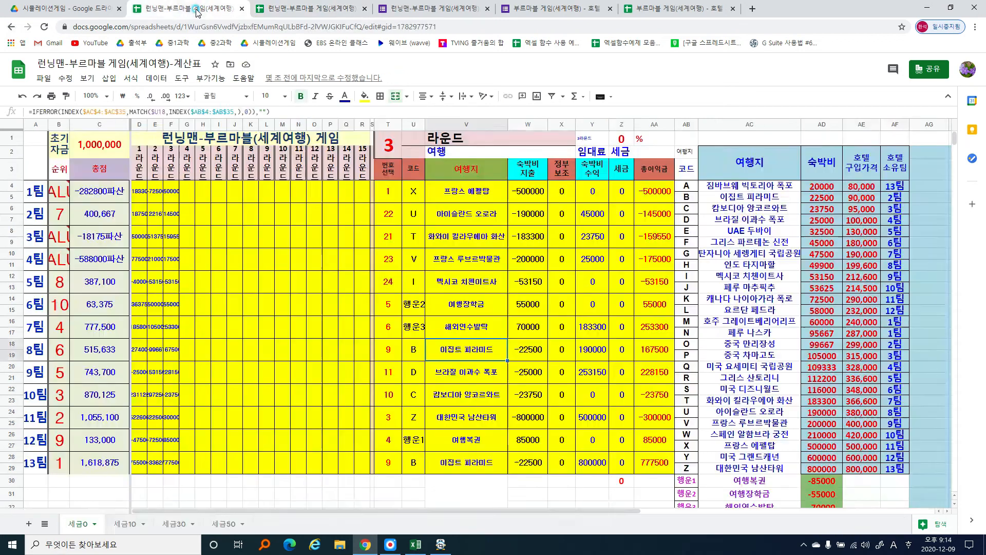
{"action": "left_click", "coordinate": [387, 147]}
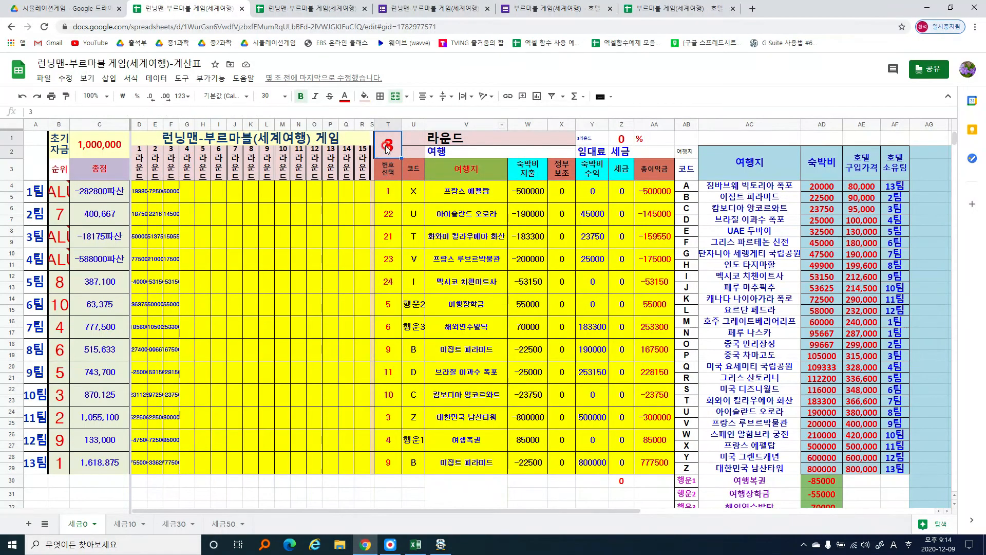
{"action": "type", "text": "4"}
{"action": "left_click", "coordinate": [381, 139]}
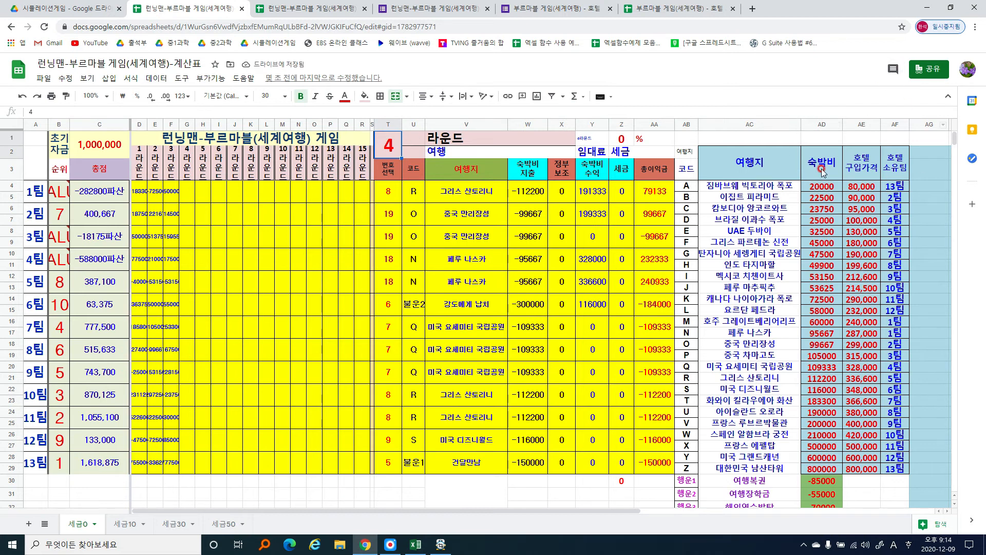
- Copy the 총이익금 of all 13 teams and paste it as values into the 4라운드 column from team 1's cell G4
{"action": "left_click", "coordinate": [652, 199]}
{"action": "left_click_drag", "start_coordinate": [653, 207], "coordinate": [649, 468]}
{"action": "key", "text": "ctrl+c"}
{"action": "left_click", "coordinate": [187, 191]}
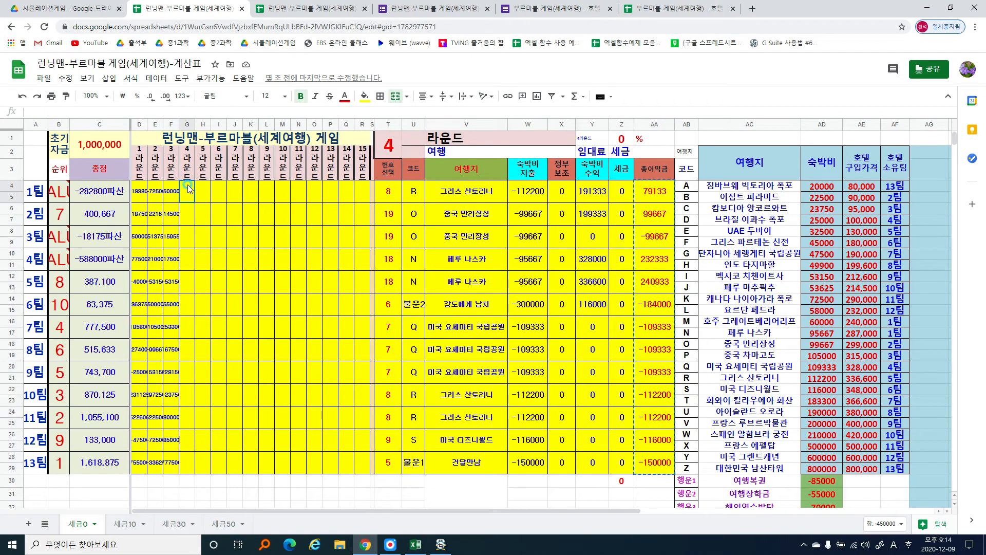
{"action": "key", "text": "ctrl+shift+v"}
{"action": "left_click", "coordinate": [317, 286]}
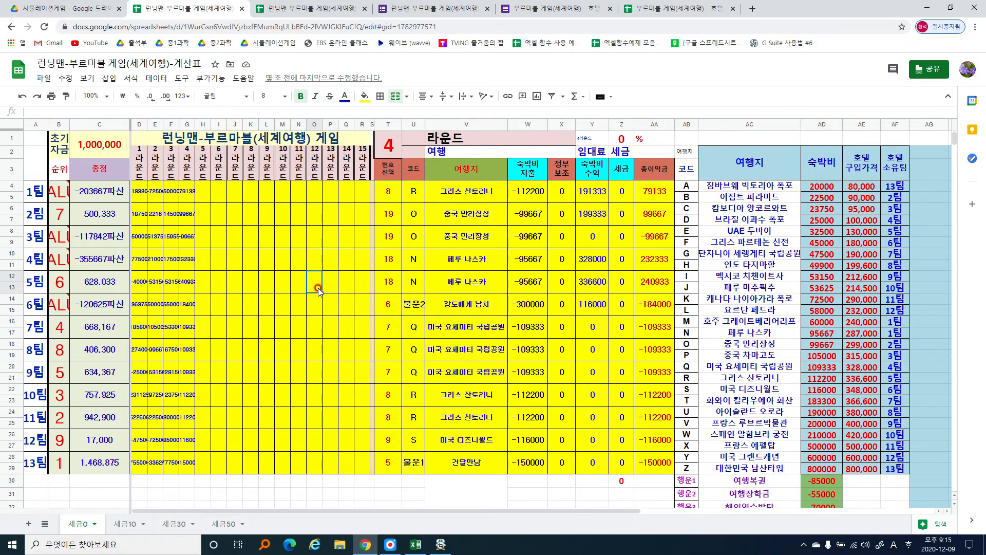
- Set the round number in T1 to 5 and review the 행운 codes and events of teams 11 to 13
{"action": "left_click", "coordinate": [387, 153]}
{"action": "type", "text": "5"}
{"action": "key", "text": "Return"}
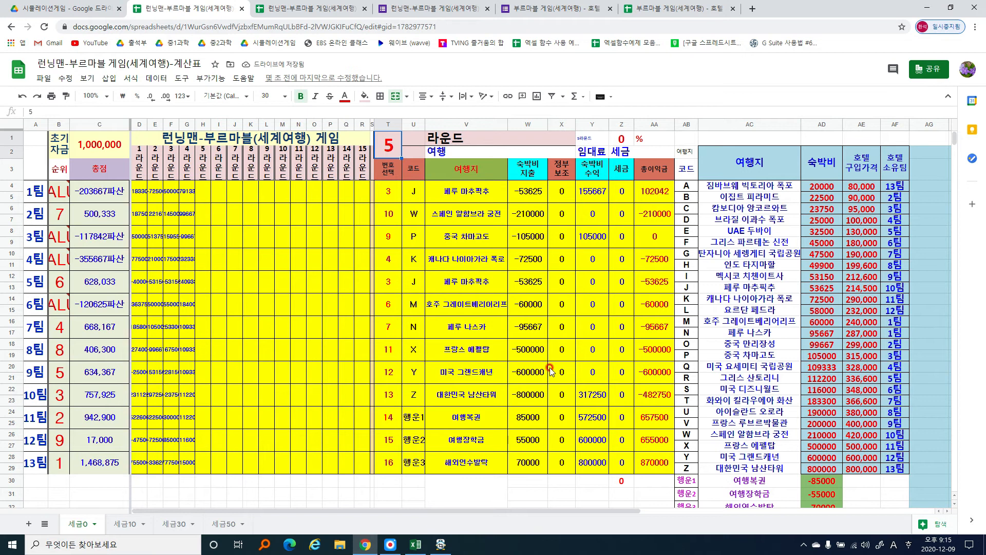
{"action": "left_click", "coordinate": [410, 417]}
{"action": "left_click", "coordinate": [416, 445]}
{"action": "left_click", "coordinate": [419, 462]}
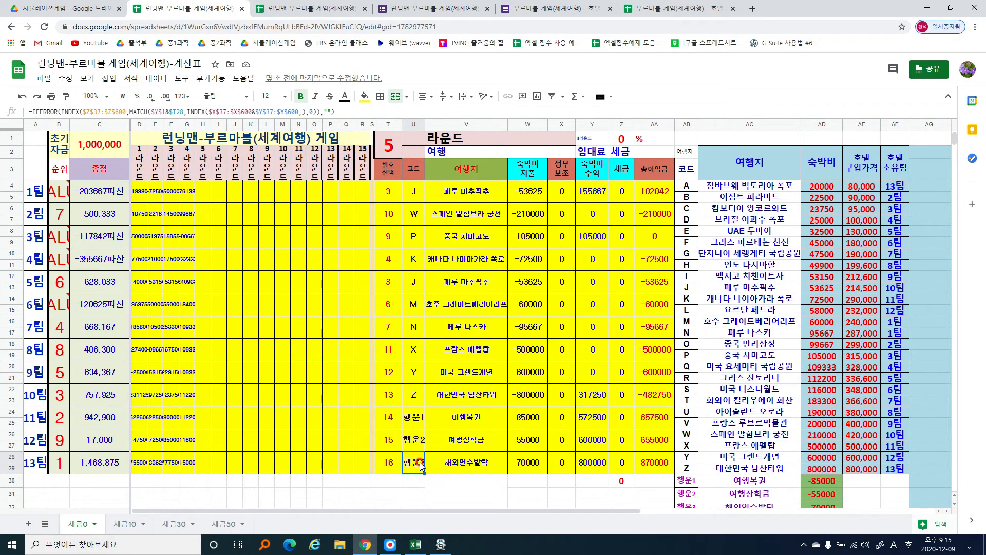
{"action": "left_click_drag", "start_coordinate": [465, 417], "coordinate": [466, 462]}
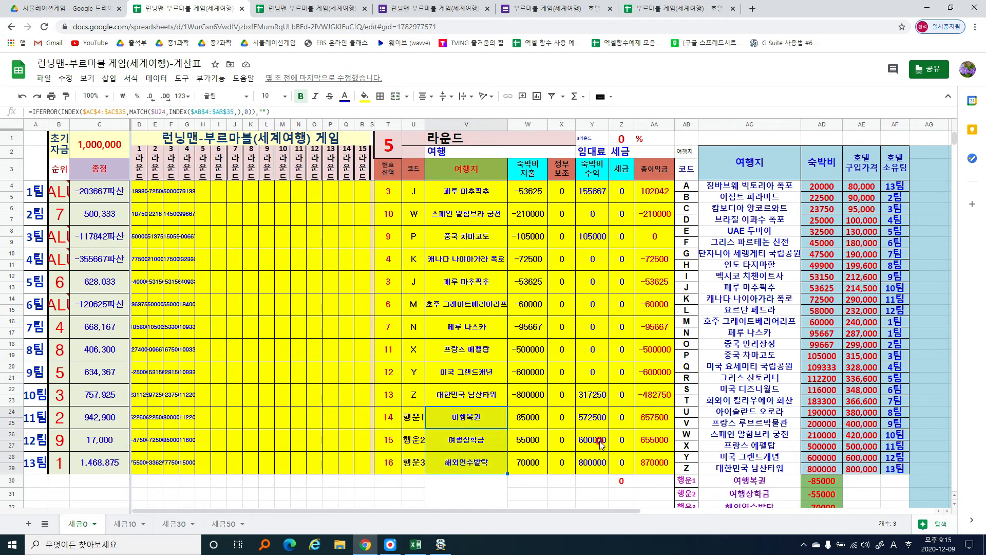
{"action": "left_click", "coordinate": [639, 417]}
- Copy the 총이익금 of all 13 teams and paste it as values into the 5라운드 column from team 1's cell H4
{"action": "left_click_drag", "start_coordinate": [667, 188], "coordinate": [646, 466]}
{"action": "key", "text": "ctrl+c"}
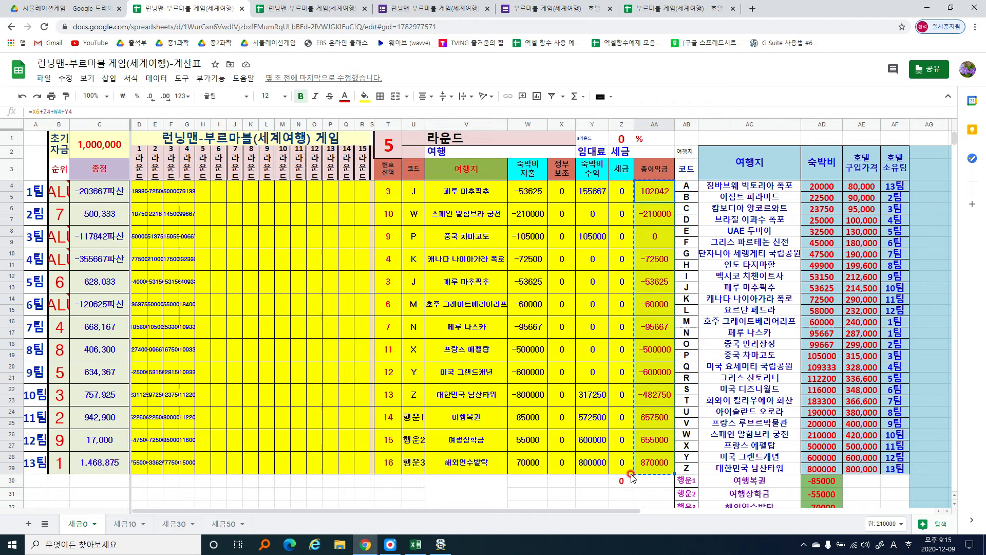
{"action": "left_click", "coordinate": [204, 188]}
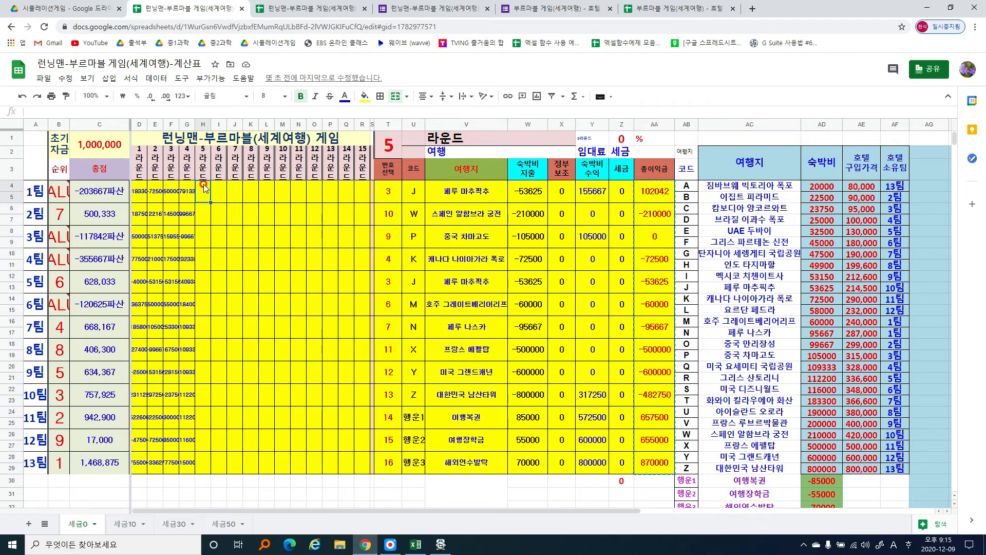
{"action": "key", "text": "ctrl+v"}
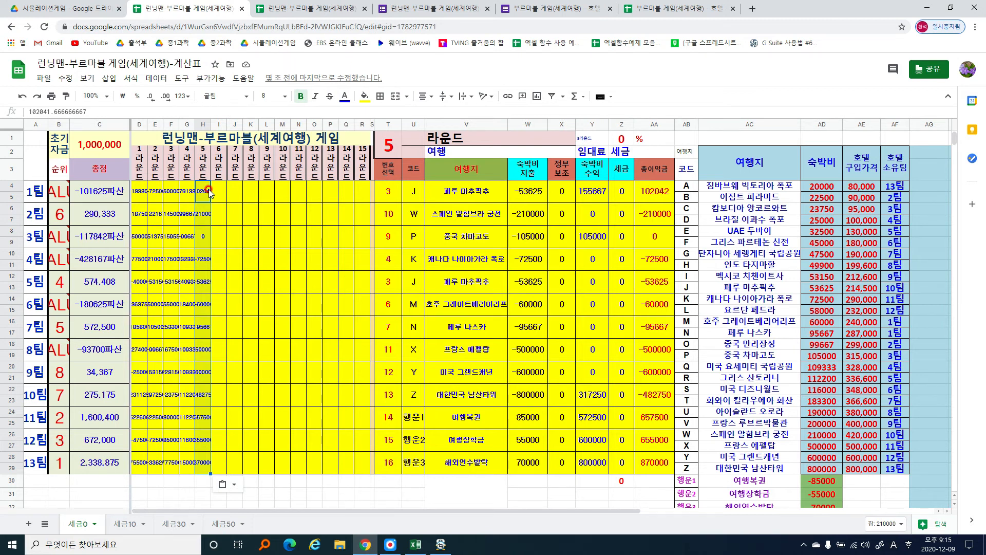
- Set the round number to 6 and copy all 13 teams' 총이익금 as values into the 6라운드 column from I4
{"action": "left_click", "coordinate": [382, 148]}
{"action": "type", "text": "6"}
{"action": "key", "text": "Return"}
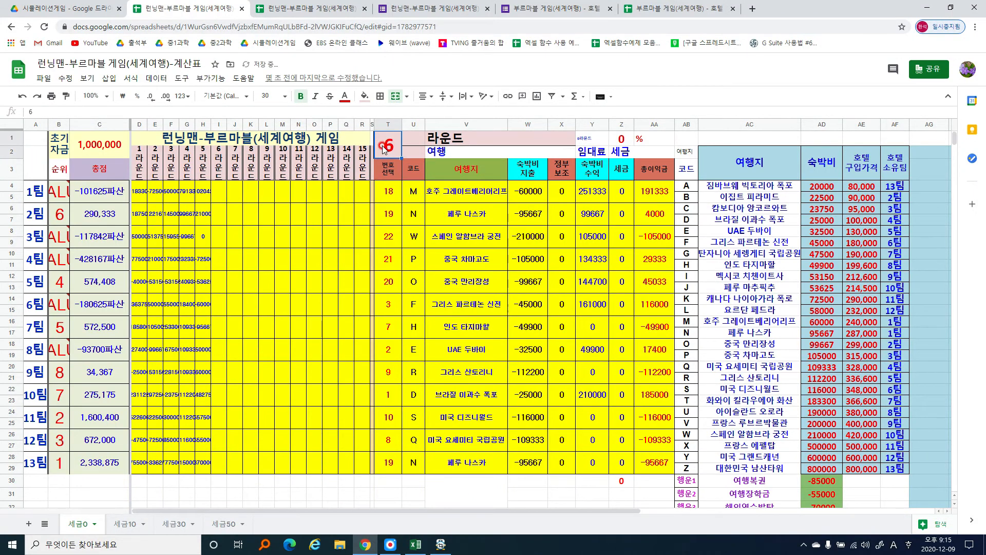
{"action": "left_click_drag", "start_coordinate": [643, 189], "coordinate": [642, 468]}
{"action": "key", "text": "ctrl+c"}
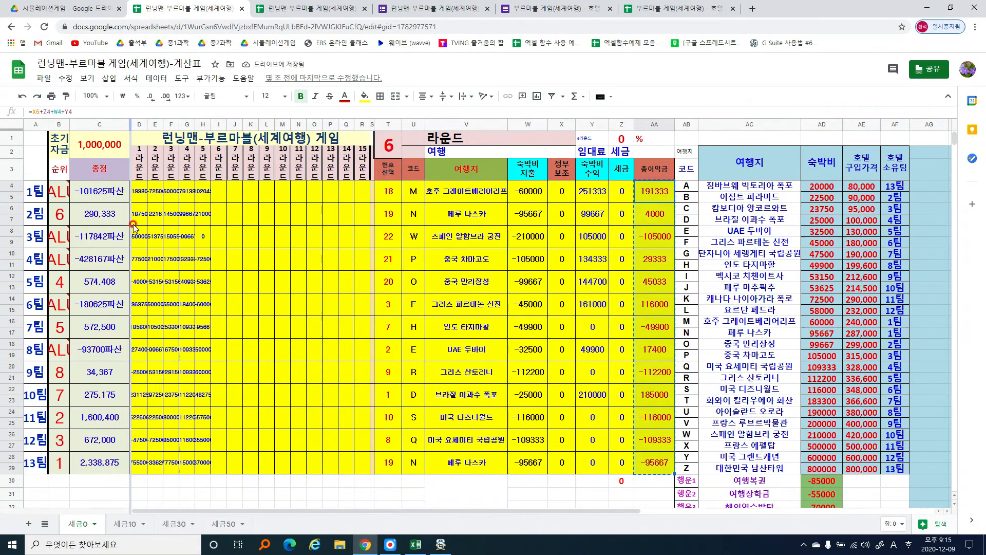
{"action": "left_click", "coordinate": [222, 186]}
{"action": "key", "text": "ctrl+shift+v"}
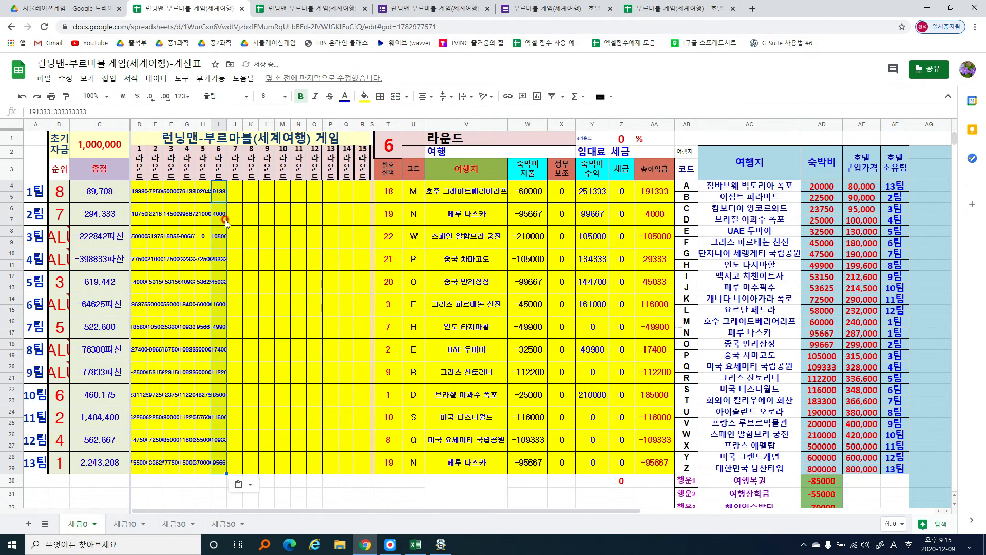
{"action": "left_click", "coordinate": [399, 314]}
- Set the round number to 7 and copy all 13 teams' 총이익금 as values into the 7라운드 column from J4
{"action": "left_click", "coordinate": [387, 148]}
{"action": "type", "text": "7"}
{"action": "key", "text": "Return"}
{"action": "left_click_drag", "start_coordinate": [649, 191], "coordinate": [661, 459]}
{"action": "key", "text": "ctrl+c"}
{"action": "left_click", "coordinate": [237, 198]}
{"action": "key", "text": "ctrl+shift+v"}
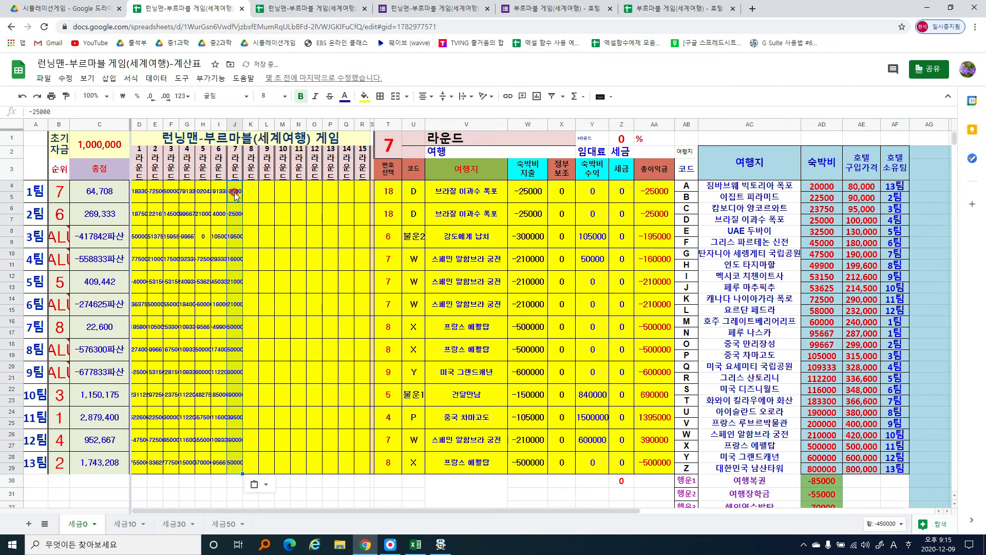
{"action": "left_click", "coordinate": [284, 257]}
- Set the round number in T1 to 8 and copy the 총이익금 of all 13 teams
{"action": "left_click", "coordinate": [397, 139]}
{"action": "type", "text": "8"}
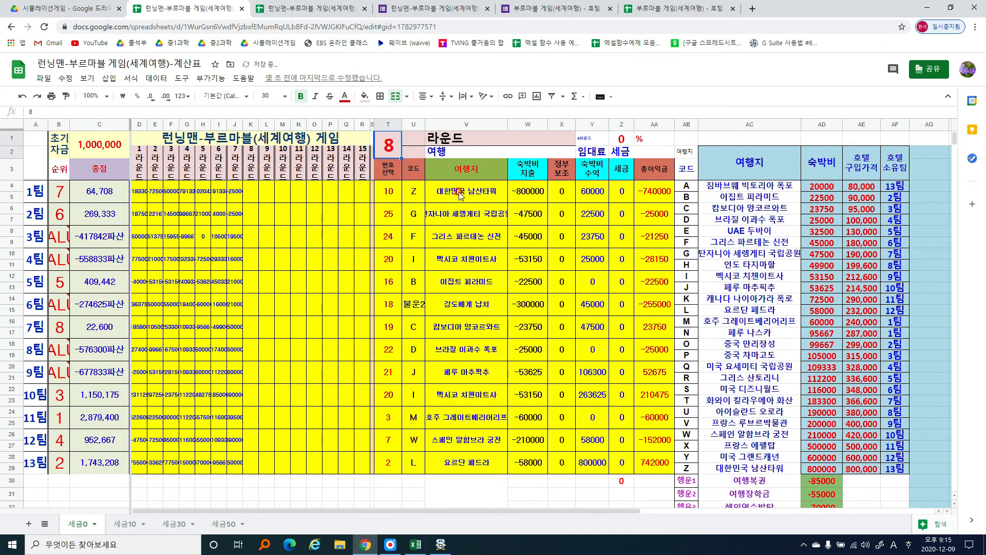
{"action": "left_click_drag", "start_coordinate": [643, 191], "coordinate": [646, 461]}
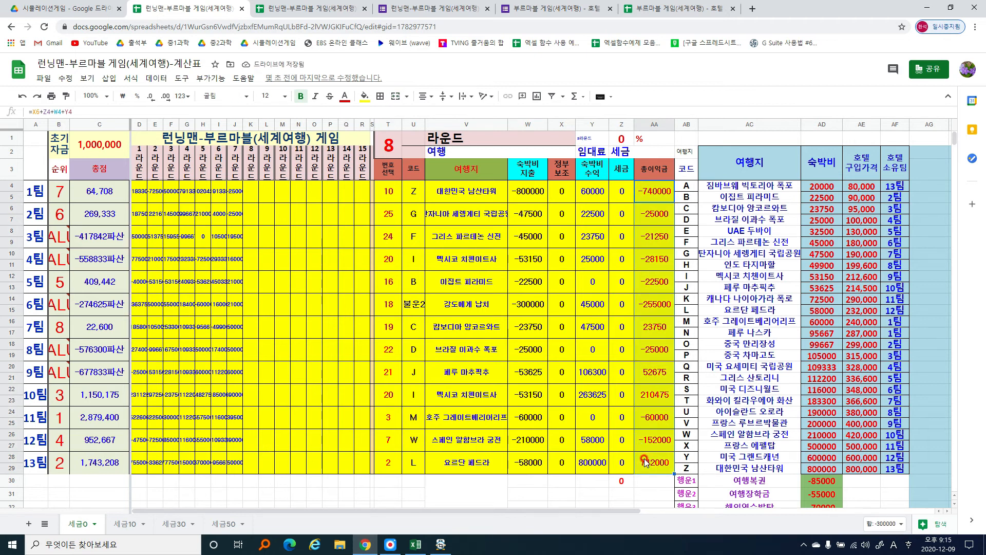
{"action": "left_click", "coordinate": [250, 192]}
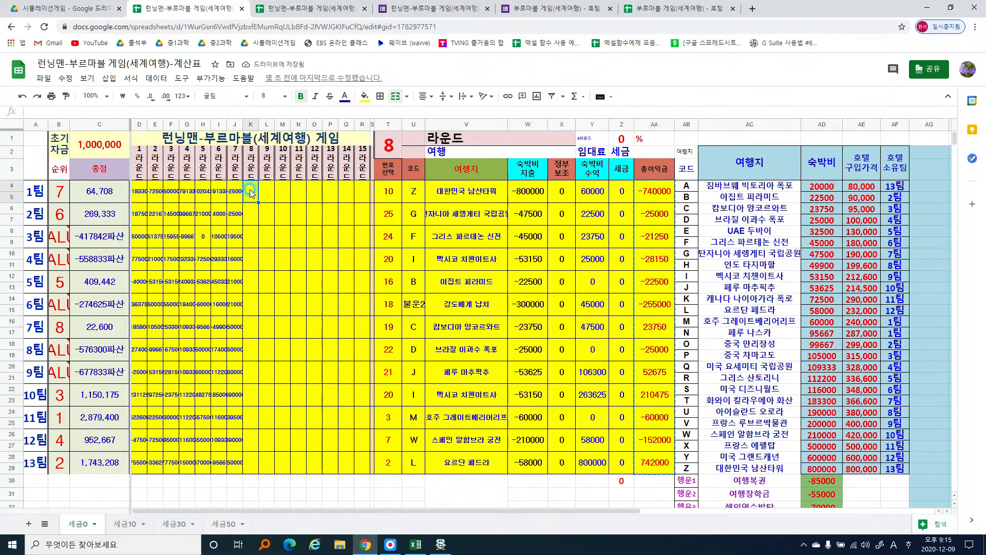
{"action": "key", "text": "F12"}
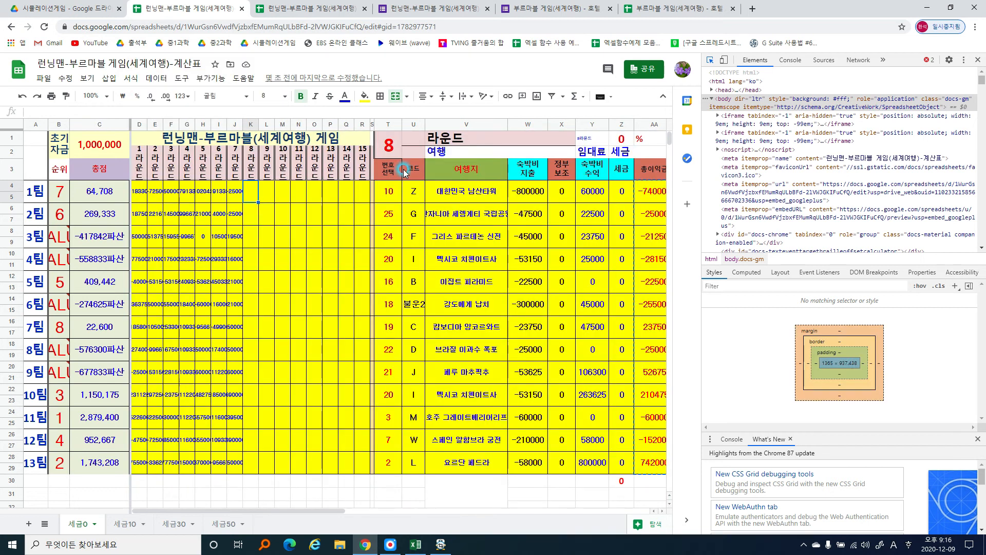
{"action": "left_click", "coordinate": [977, 60]}
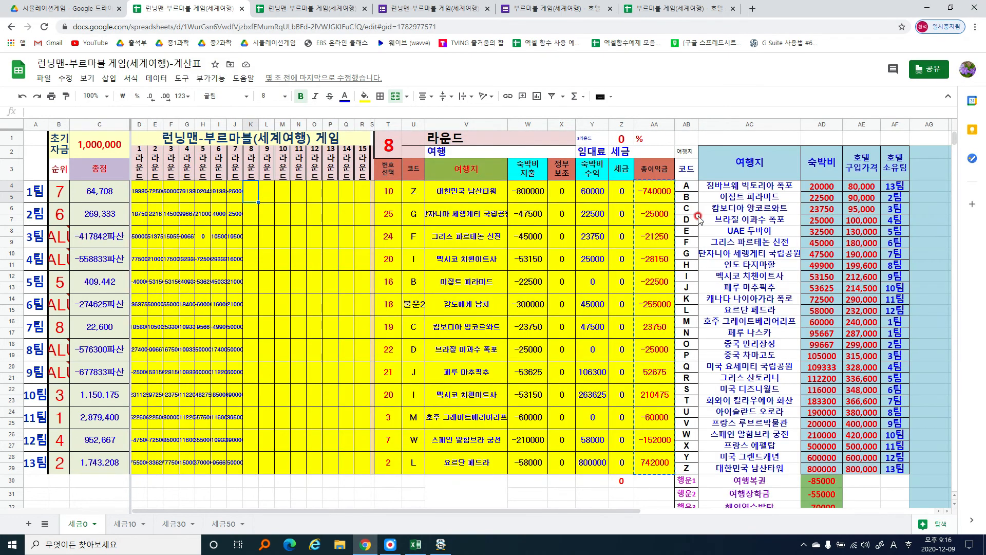
{"action": "left_click_drag", "start_coordinate": [889, 184], "coordinate": [873, 329]}
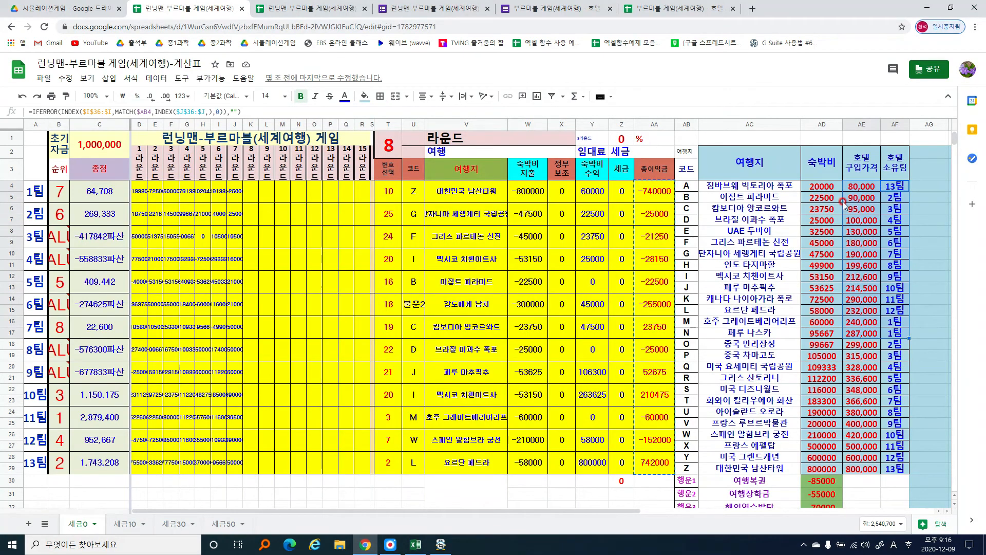
{"action": "left_click", "coordinate": [730, 258]}
- Copy all 13 teams' 총이익금 again and paste them as values into the 8라운드 column from K4
{"action": "left_click_drag", "start_coordinate": [650, 198], "coordinate": [662, 452]}
{"action": "left_click", "coordinate": [276, 196]}
{"action": "left_click", "coordinate": [252, 190]}
{"action": "key", "text": "ctrl+shift+v"}
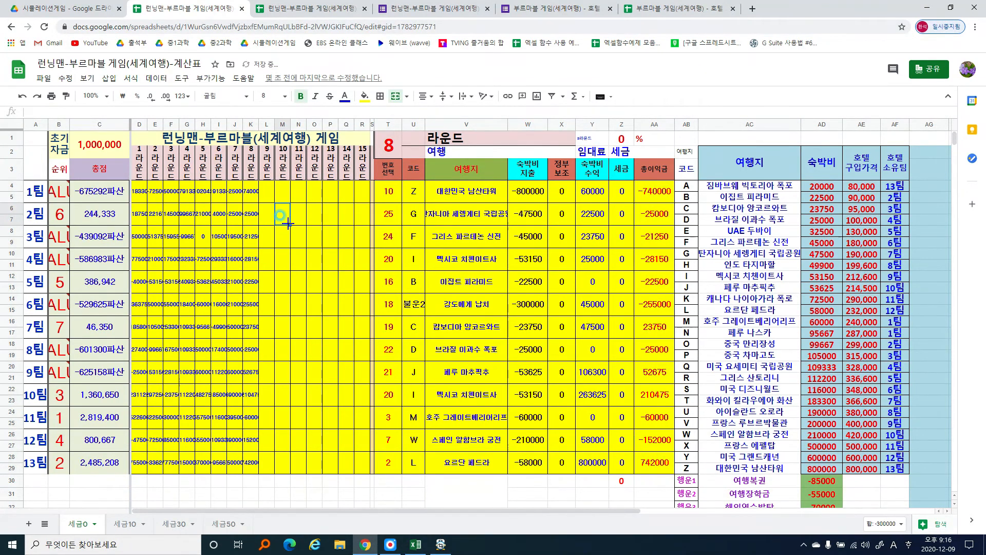
- Set the round number to 9 and copy all 13 teams' 총이익금 as values into the 9라운드 column from L4
{"action": "left_click", "coordinate": [387, 147]}
{"action": "type", "text": "9"}
{"action": "key", "text": "Return"}
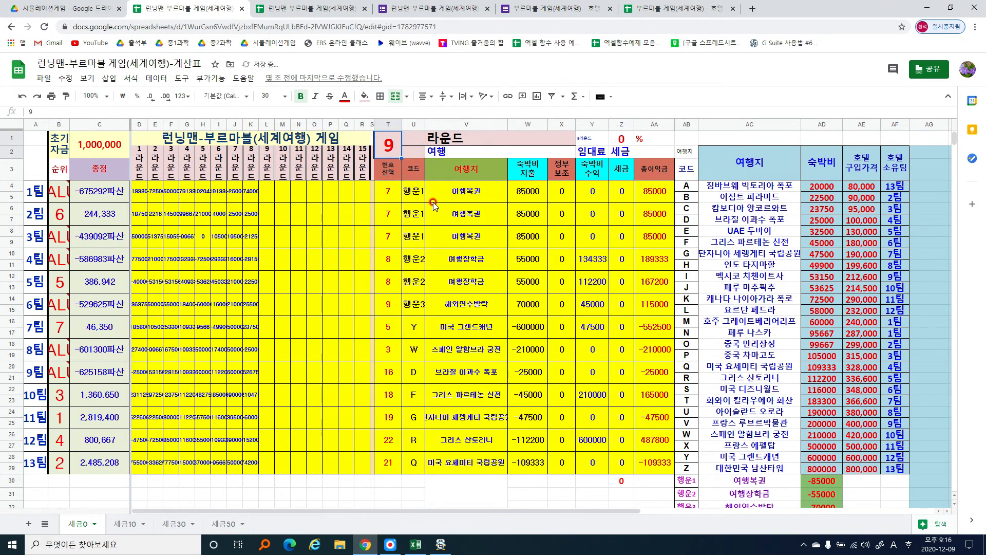
{"action": "left_click_drag", "start_coordinate": [651, 191], "coordinate": [652, 471]}
{"action": "key", "text": "ctrl+c"}
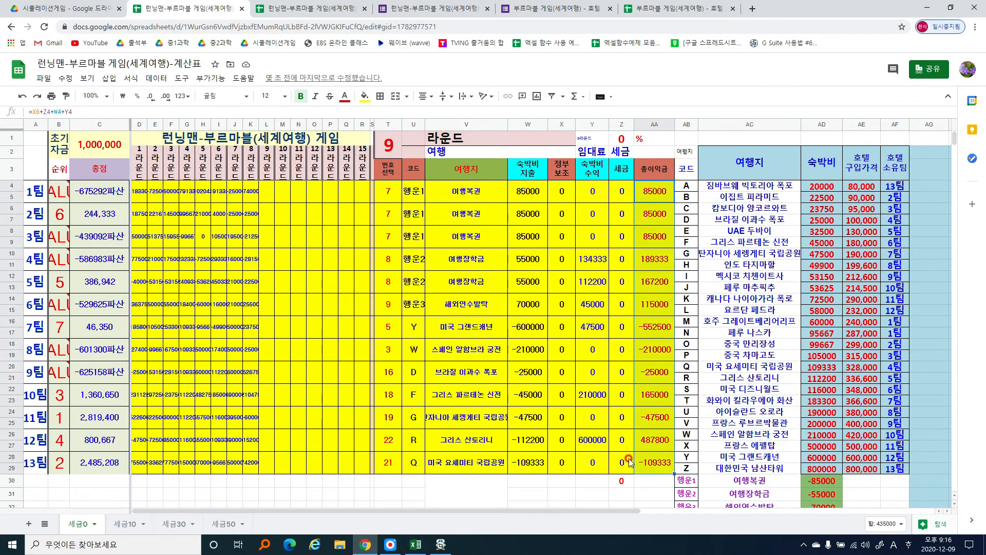
{"action": "left_click", "coordinate": [268, 198]}
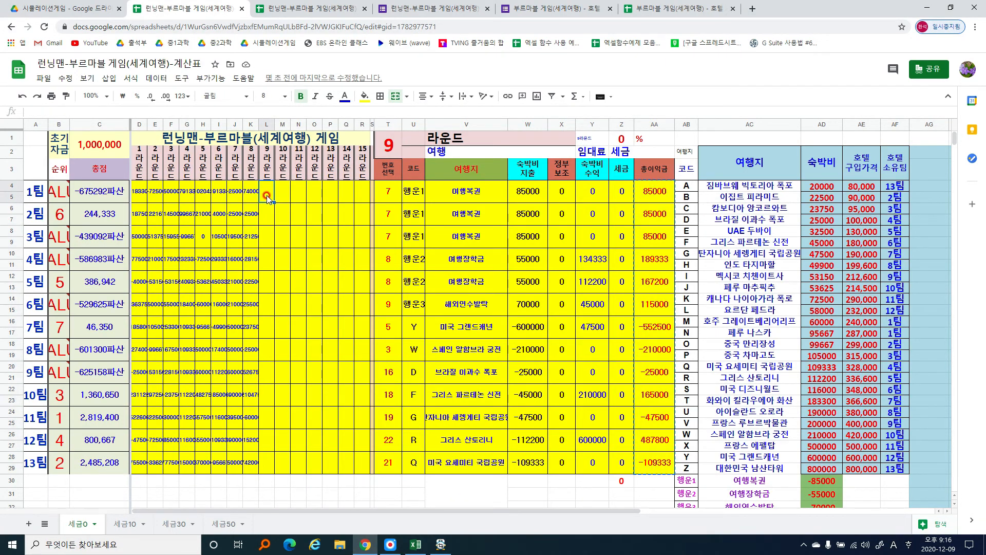
{"action": "key", "text": "ctrl+v"}
- Set the round number to 10 and copy all 13 teams' 총이익금 as values into the 10라운드 column from M4
{"action": "left_click", "coordinate": [385, 146]}
{"action": "type", "text": "10"}
{"action": "key", "text": "Return"}
{"action": "left_click_drag", "start_coordinate": [653, 193], "coordinate": [668, 467]}
{"action": "key", "text": "ctrl+c"}
{"action": "left_click", "coordinate": [284, 191]}
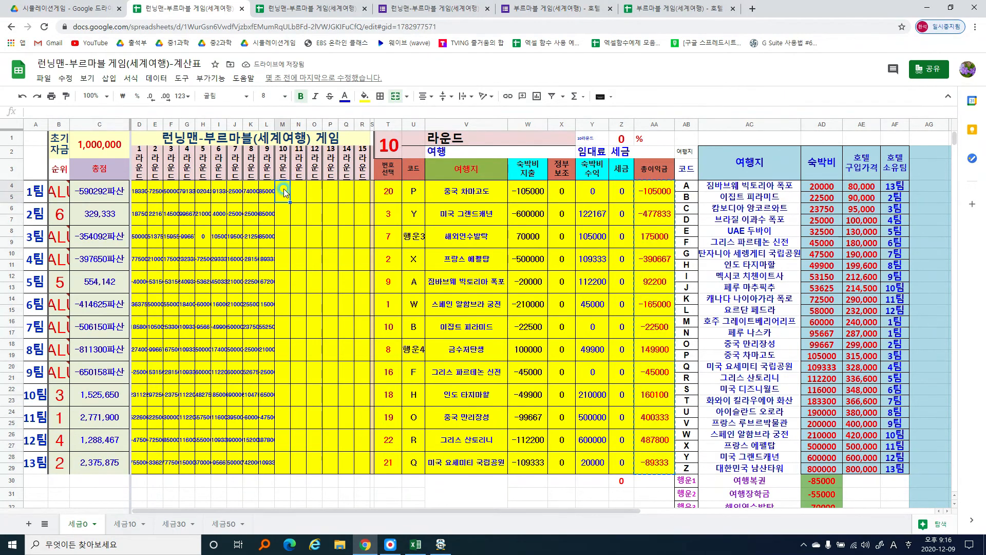
{"action": "key", "text": "ctrl+shift+v"}
{"action": "left_click", "coordinate": [343, 200]}
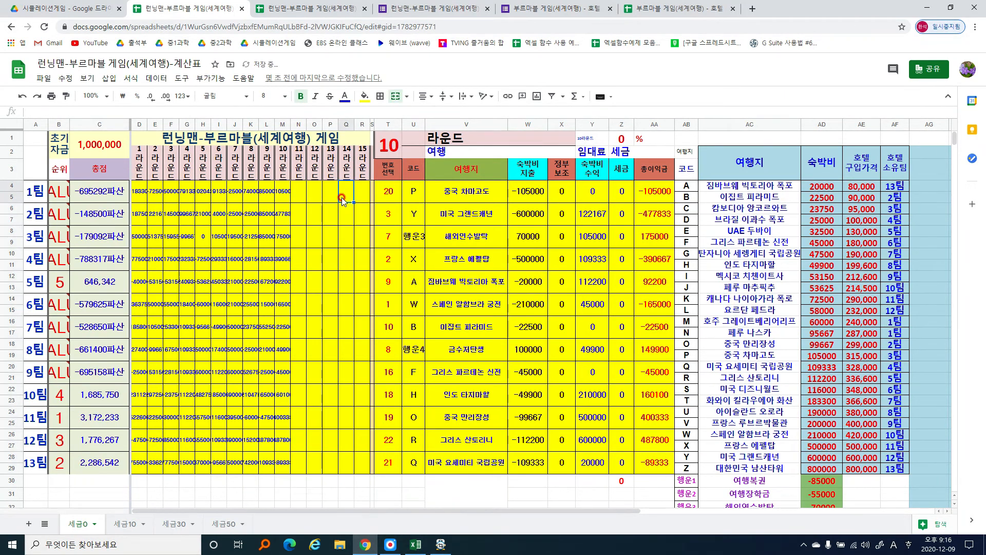
- Set the round number to 11 and copy all 13 teams' 총이익금 as values into the 11라운드 column from N4
{"action": "left_click", "coordinate": [395, 143]}
{"action": "type", "text": "11"}
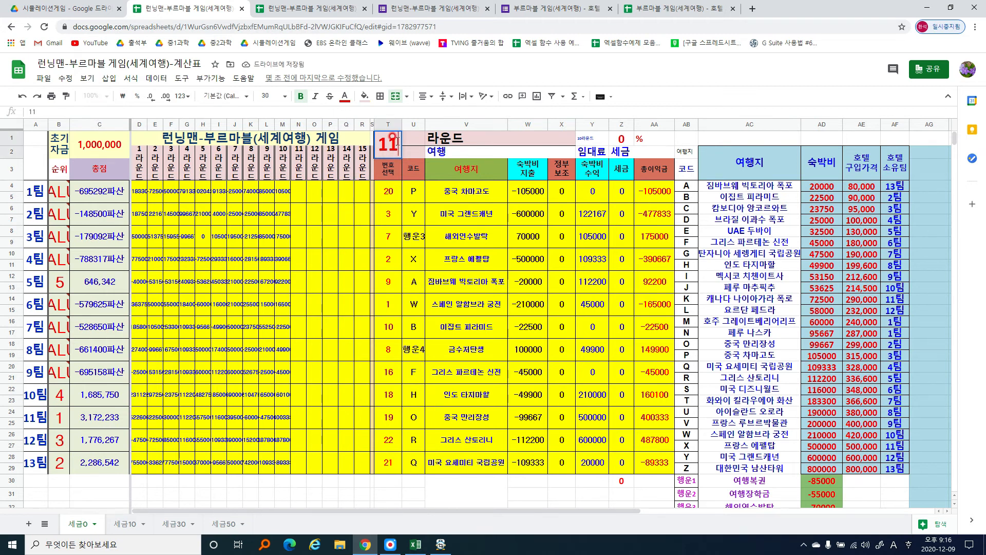
{"action": "key", "text": "Return"}
{"action": "left_click_drag", "start_coordinate": [657, 191], "coordinate": [666, 465]}
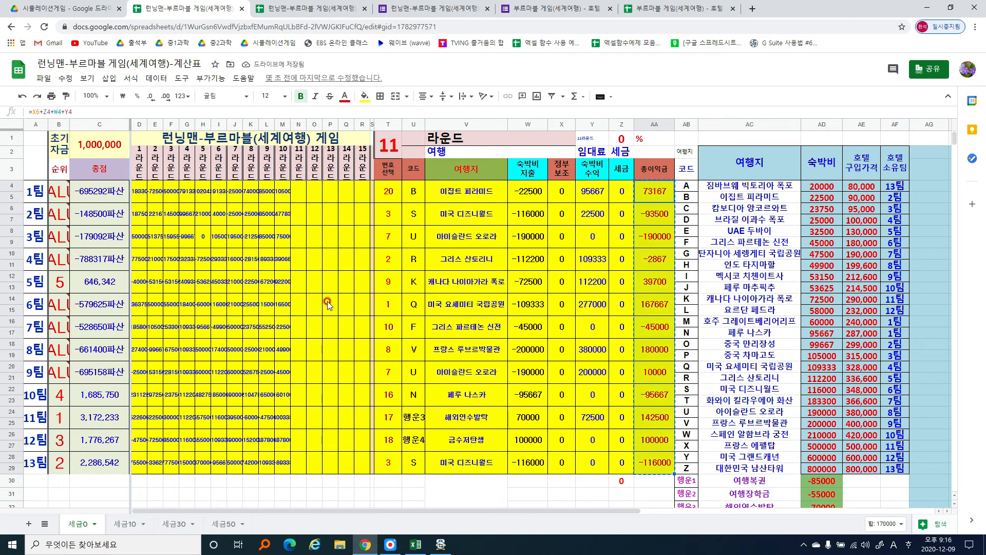
{"action": "left_click", "coordinate": [303, 193]}
{"action": "key", "text": "ctrl+shift+v"}
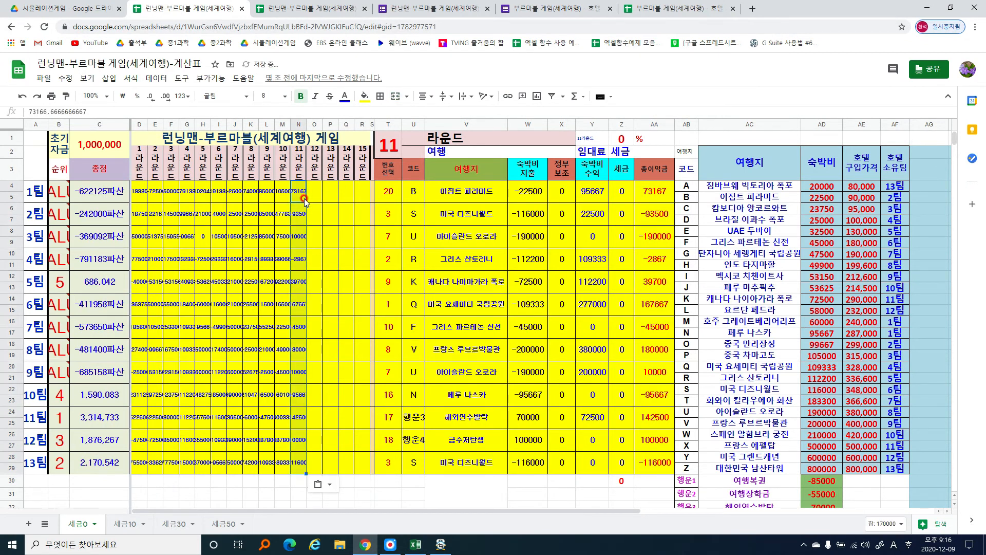
- Set the round number to 12 and copy all 13 teams' 총이익금 as values into the 12라운드 column from O4
{"action": "left_click", "coordinate": [389, 137]}
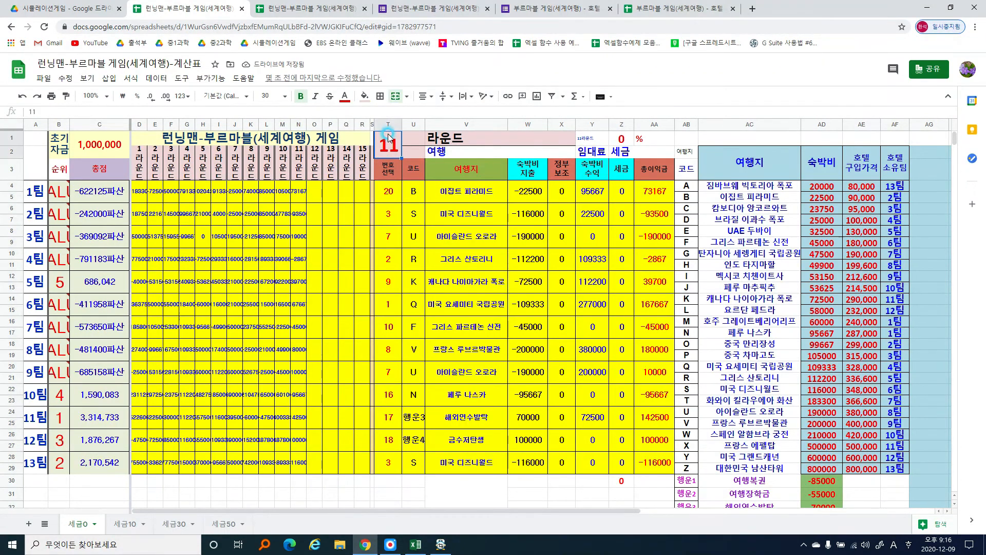
{"action": "type", "text": "12"}
{"action": "key", "text": "Return"}
{"action": "left_click_drag", "start_coordinate": [654, 191], "coordinate": [640, 455]}
{"action": "key", "text": "ctrl+c"}
{"action": "left_click", "coordinate": [312, 192]}
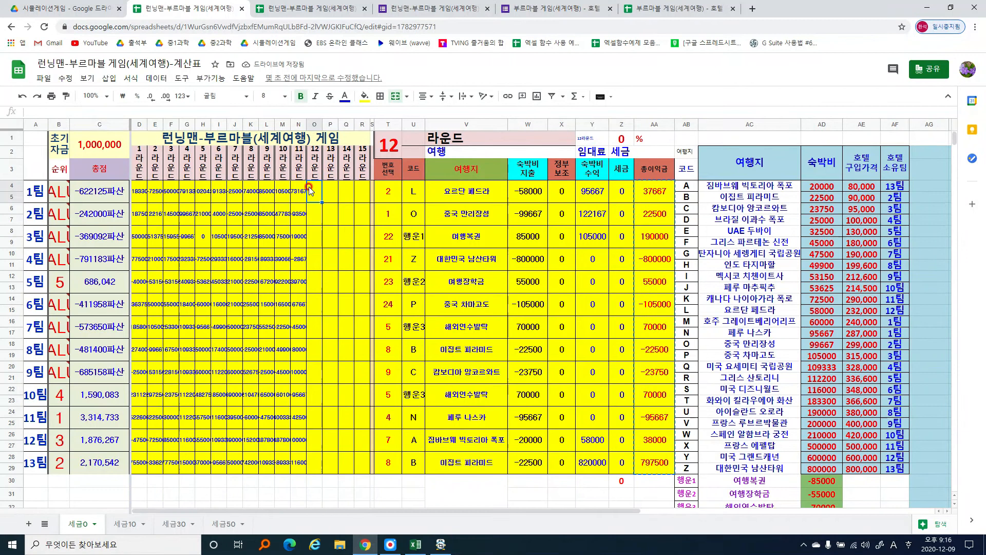
{"action": "key", "text": "ctrl+shift+v"}
- Set the round number to 13 and copy all 13 teams' 총이익금 as values into the 13라운드 column from P4
{"action": "left_click", "coordinate": [388, 146]}
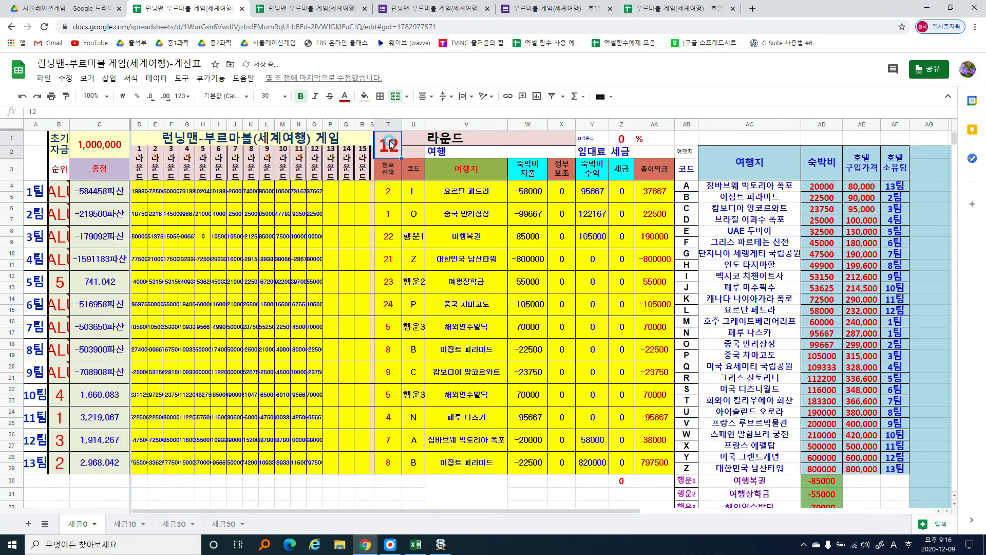
{"action": "type", "text": "13"}
{"action": "key", "text": "Return"}
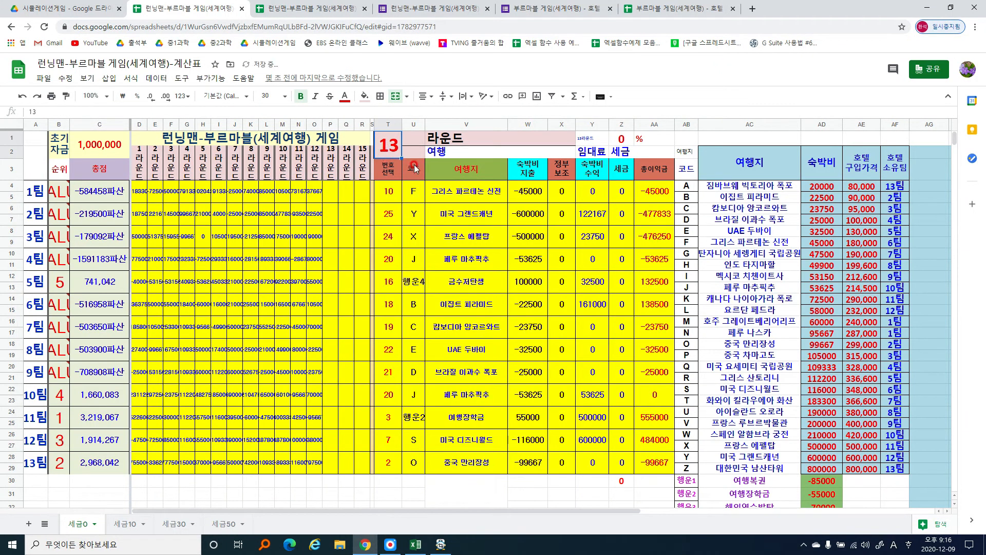
{"action": "left_click_drag", "start_coordinate": [645, 189], "coordinate": [646, 462]}
{"action": "key", "text": "ctrl+c"}
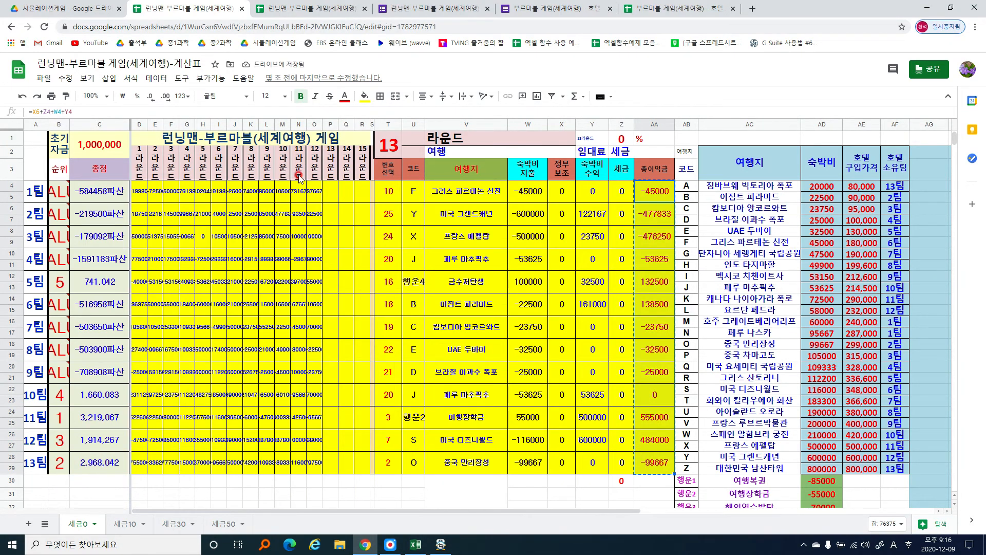
{"action": "left_click", "coordinate": [331, 191]}
{"action": "key", "text": "ctrl+shift+v"}
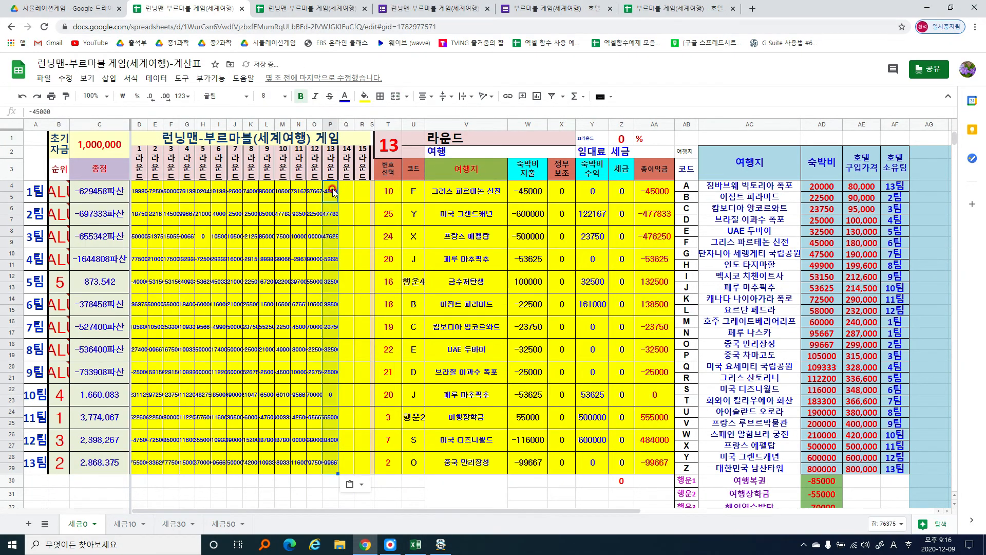
- Set the round number to 14 and copy all 13 teams' 총이익금 as values into the 14라운드 column from Q4
{"action": "left_click", "coordinate": [393, 148]}
{"action": "type", "text": "14"}
{"action": "key", "text": "Return"}
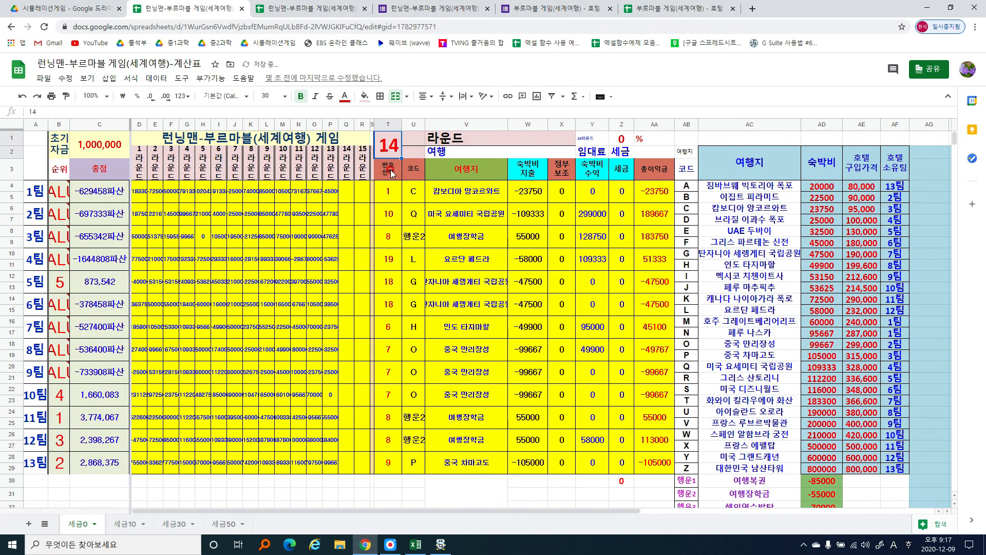
{"action": "left_click", "coordinate": [660, 198]}
{"action": "left_click_drag", "start_coordinate": [653, 192], "coordinate": [650, 465]}
{"action": "key", "text": "ctrl+c"}
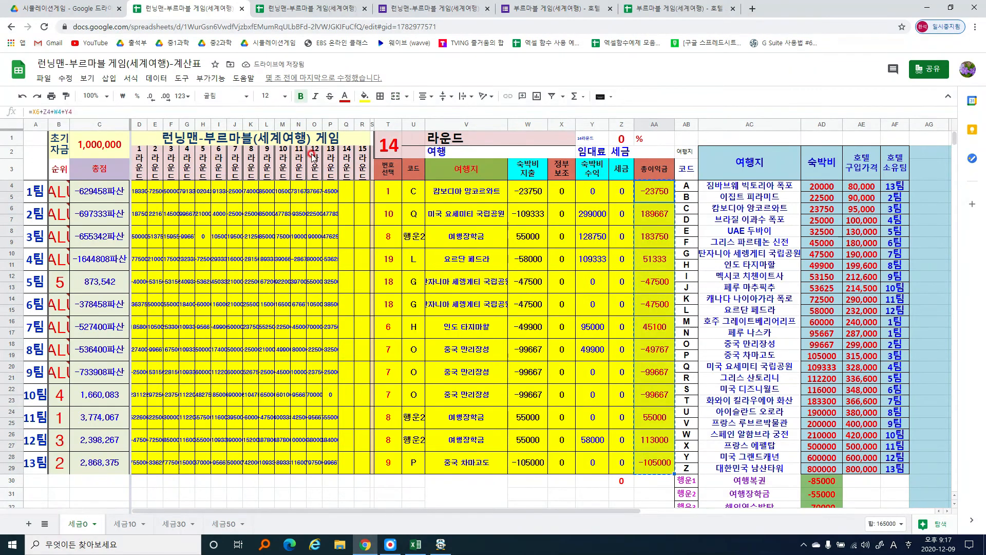
{"action": "left_click", "coordinate": [344, 198]}
{"action": "key", "text": "ctrl+v"}
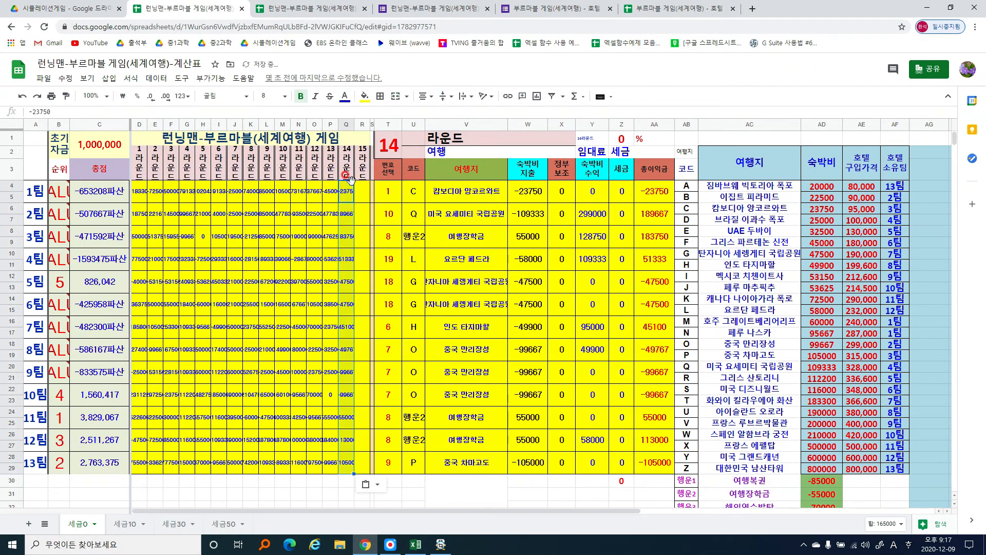
- Set the round number to 15 and copy the 총이익금 of teams 1 to 12 as values into the 15라운드 column from R4
{"action": "left_click", "coordinate": [393, 145]}
{"action": "type", "text": "15"}
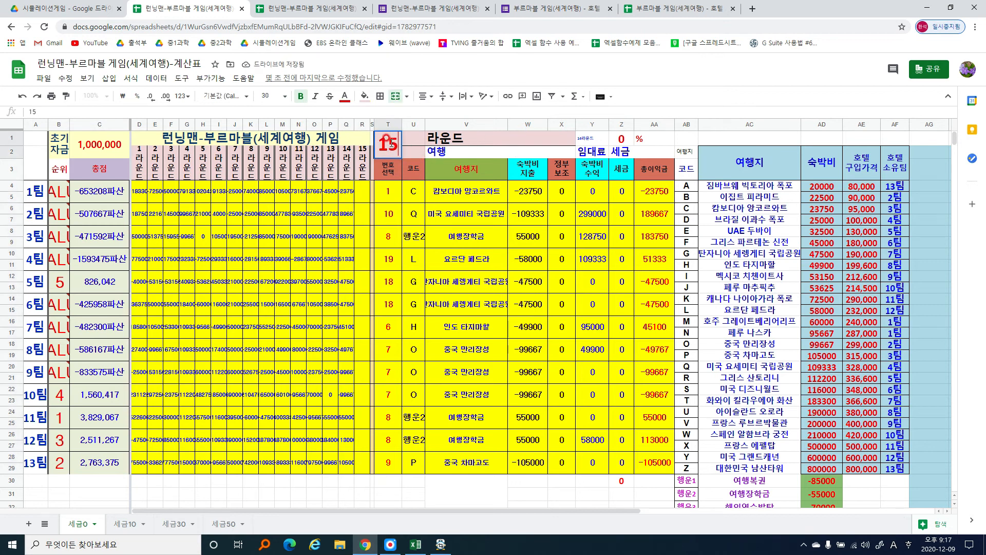
{"action": "key", "text": "Return"}
{"action": "left_click_drag", "start_coordinate": [652, 193], "coordinate": [643, 462]}
{"action": "key", "text": "ctrl+c"}
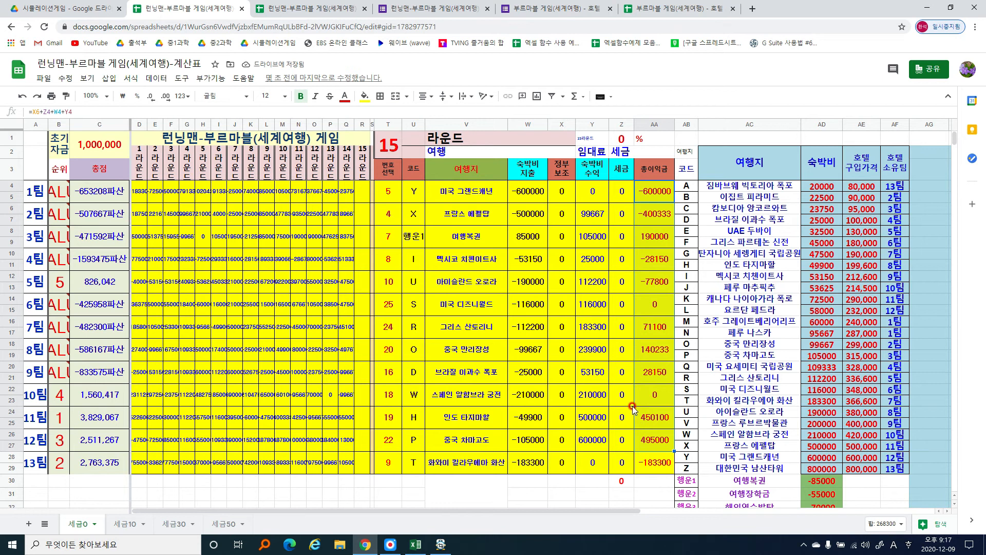
{"action": "left_click", "coordinate": [361, 189]}
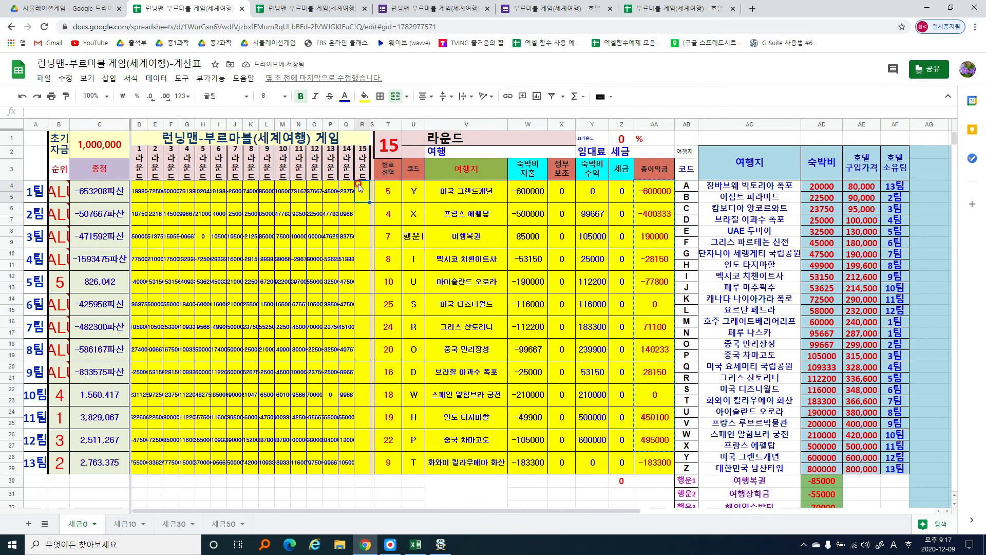
{"action": "key", "text": "ctrl+v"}
- Review team 3's round 15 code, the teams' final 총점 and 순위, and team 3's 5라운드 entry
{"action": "left_click", "coordinate": [406, 246]}
{"action": "left_click", "coordinate": [404, 247]}
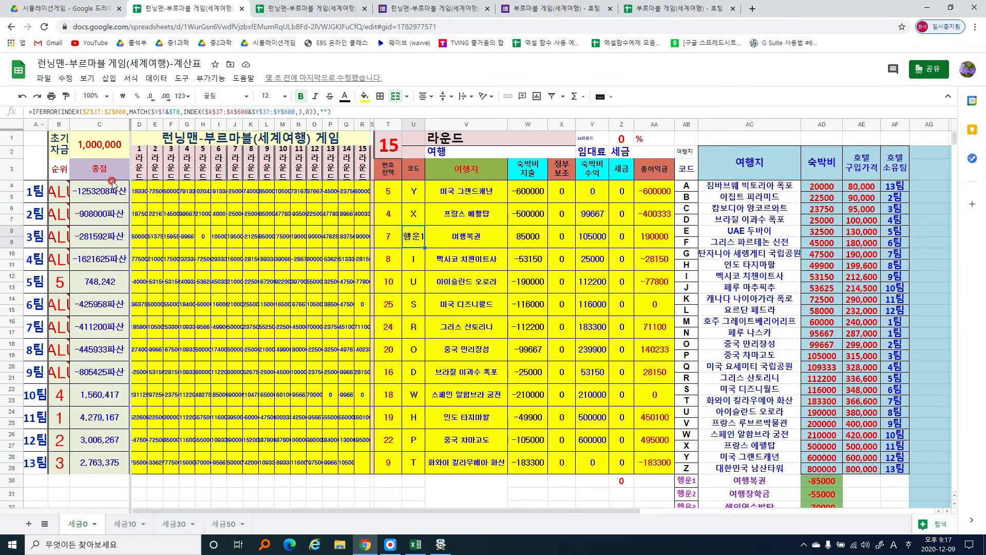
{"action": "left_click", "coordinate": [89, 236]}
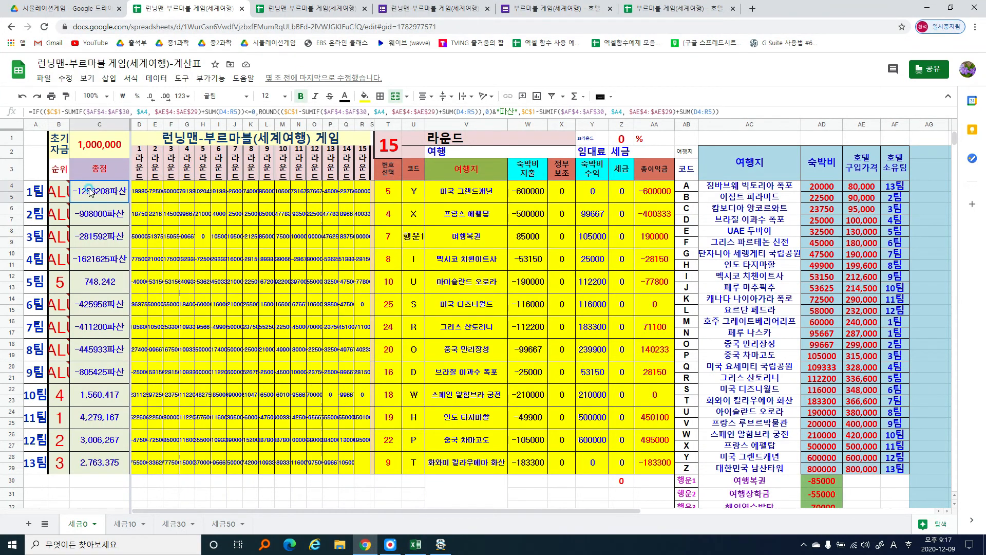
{"action": "left_click", "coordinate": [92, 259]}
{"action": "left_click", "coordinate": [102, 282]}
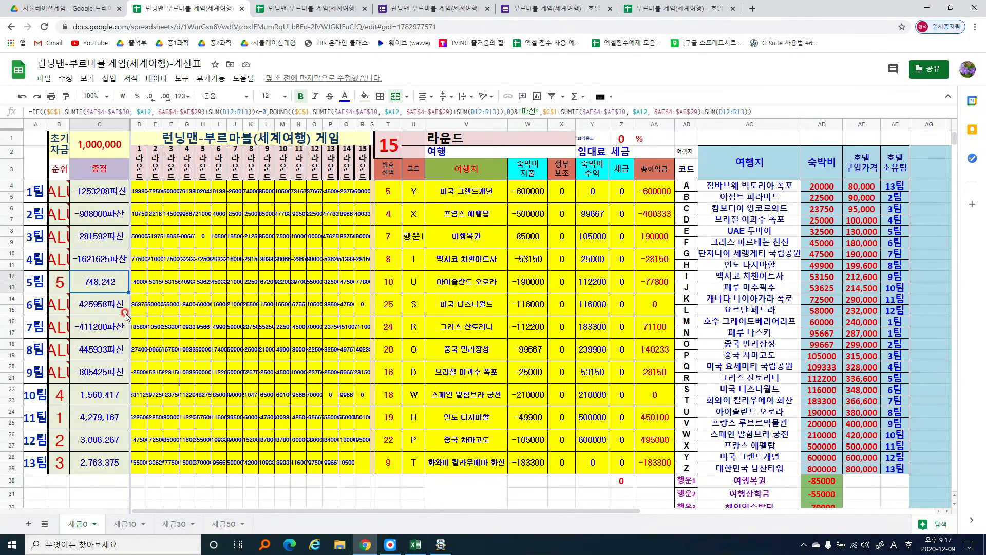
{"action": "left_click", "coordinate": [90, 465]}
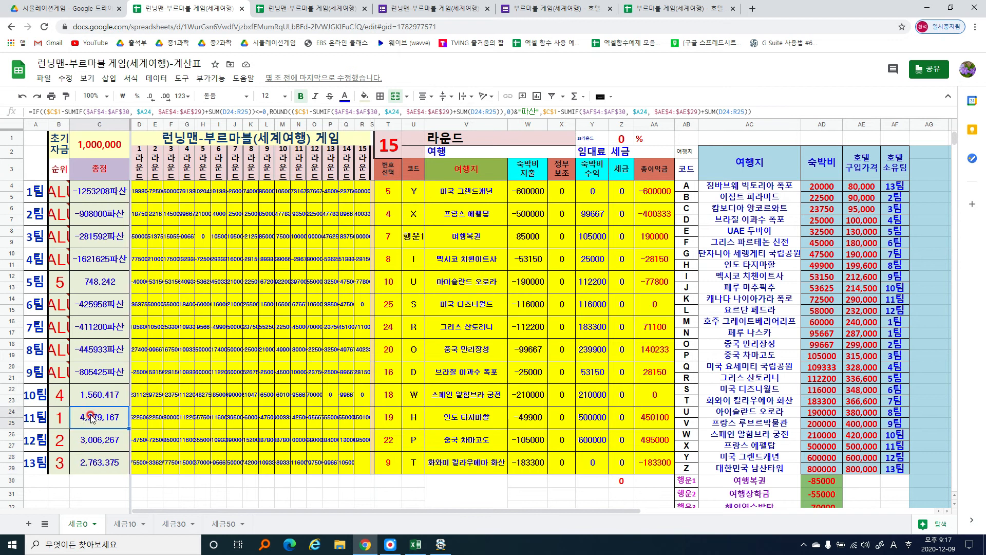
{"action": "left_click", "coordinate": [82, 443]}
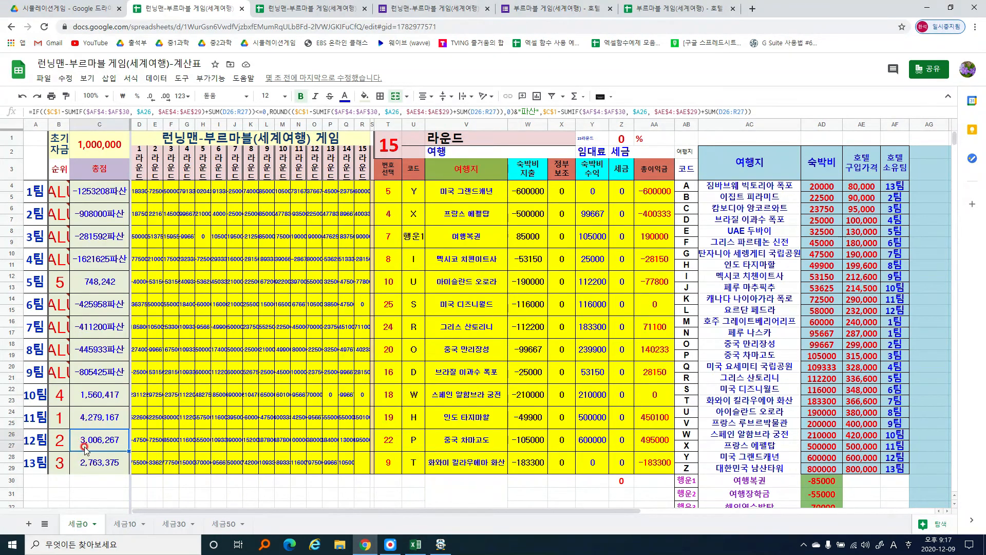
{"action": "left_click", "coordinate": [94, 467]}
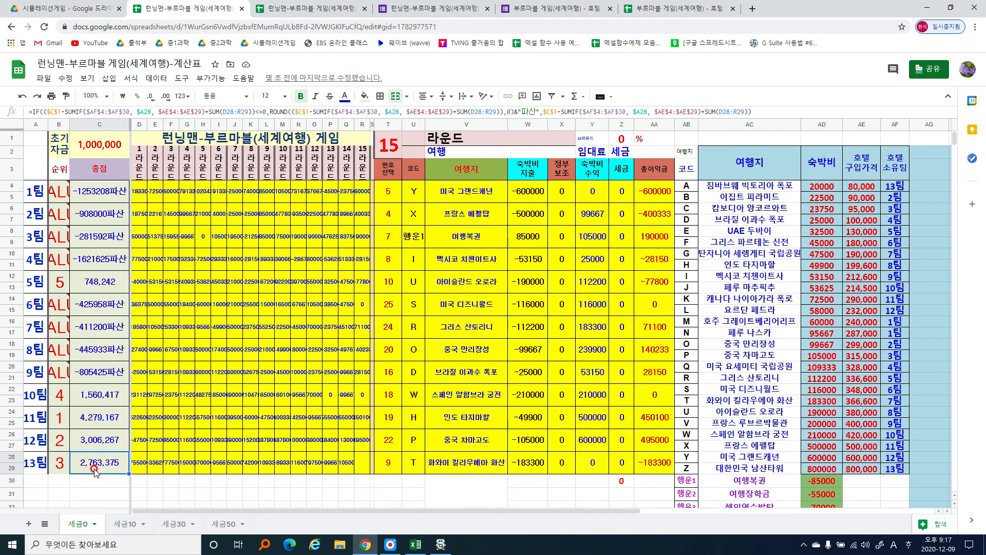
{"action": "left_click", "coordinate": [99, 346]}
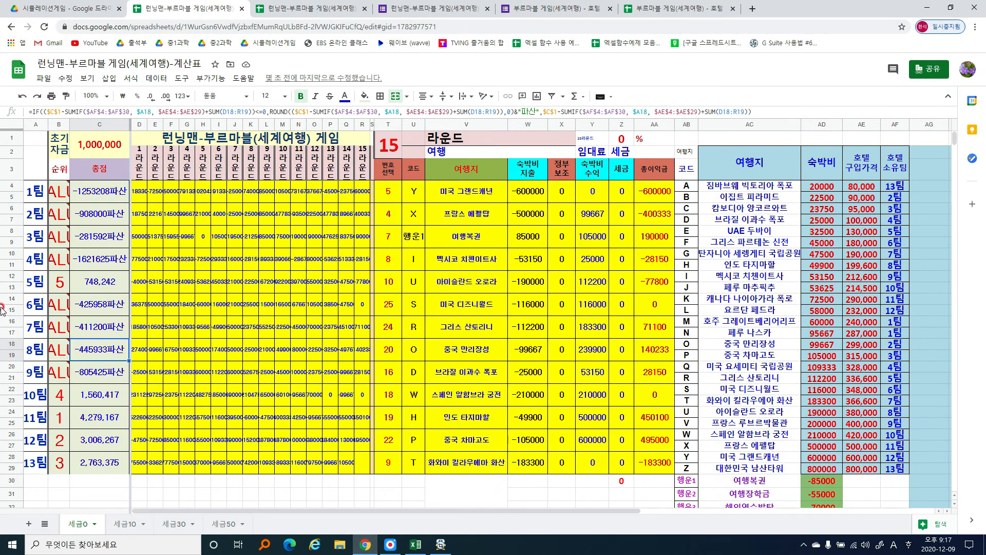
{"action": "left_click", "coordinate": [200, 231]}
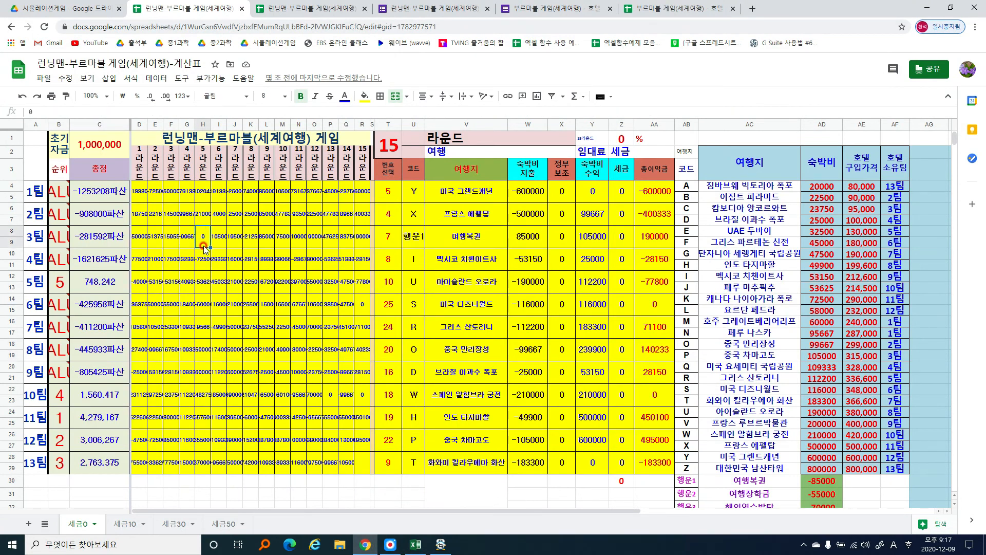
- Examine the 세금10 sheet's calculations for 세금, the tax total in Z30, 정부보조 and 여행지
{"action": "left_click", "coordinate": [118, 539]}
{"action": "left_click", "coordinate": [125, 524]}
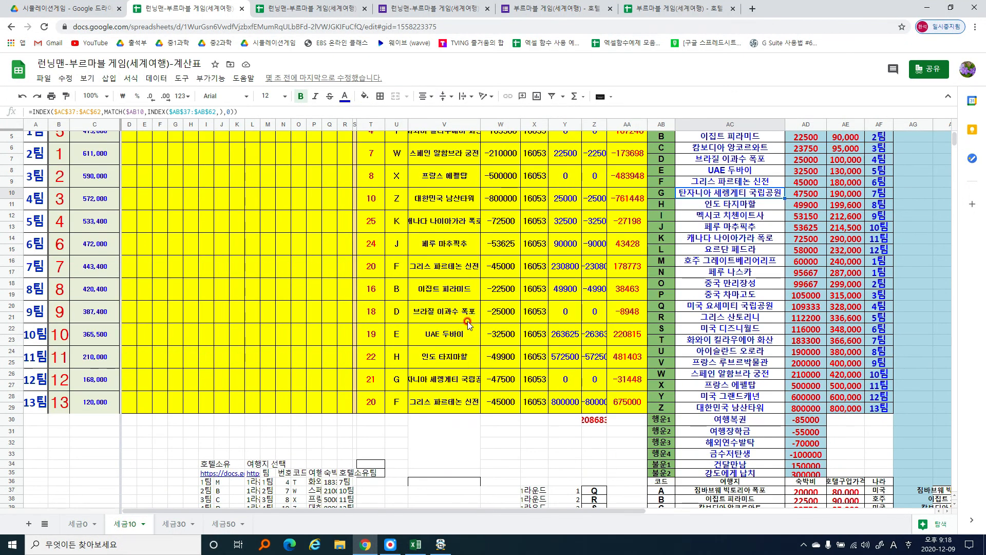
{"action": "left_click", "coordinate": [238, 289]}
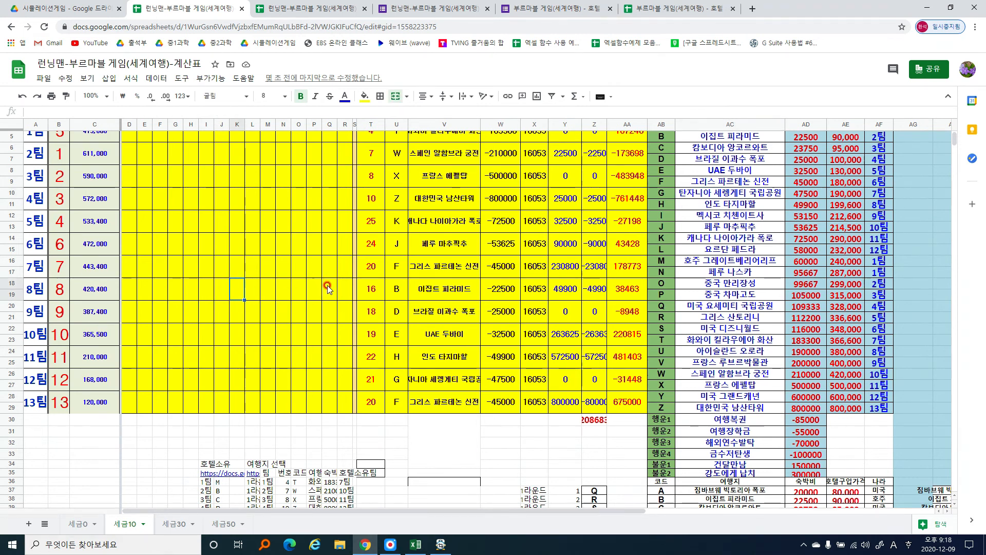
{"action": "scroll", "coordinate": [330, 285], "scroll_direction": "up", "scroll_amount": 2}
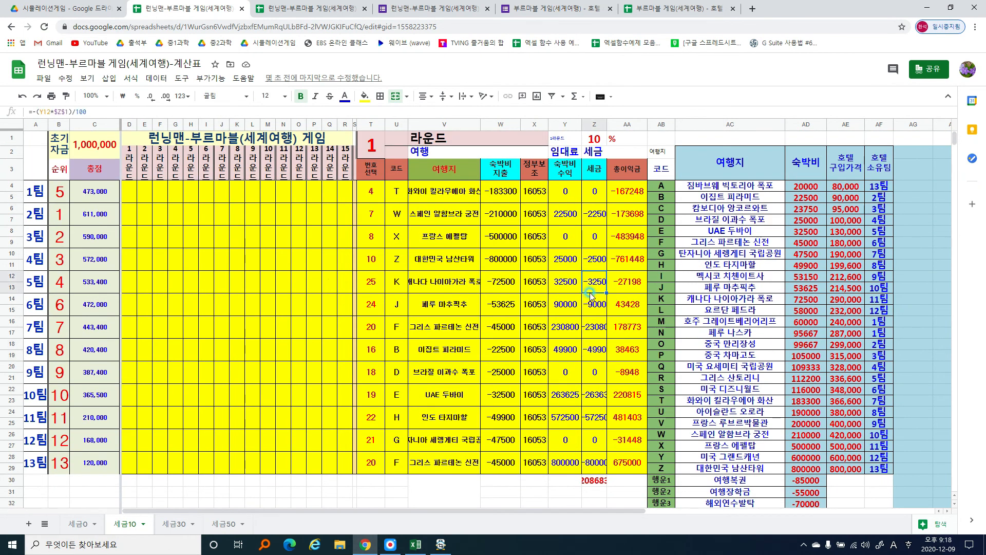
{"action": "left_click", "coordinate": [594, 483]}
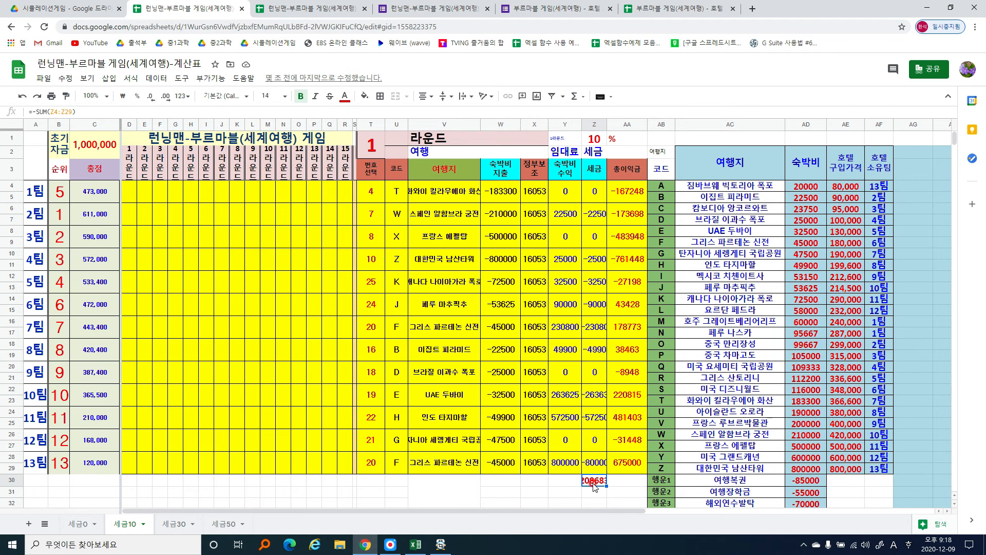
{"action": "left_click", "coordinate": [533, 461]}
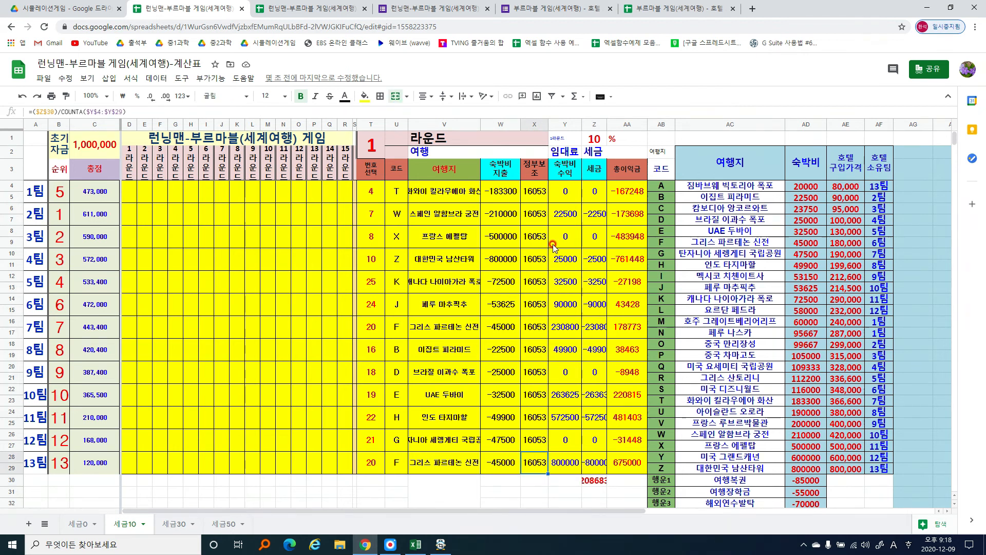
{"action": "left_click", "coordinate": [419, 192]}
{"action": "left_click", "coordinate": [420, 236]}
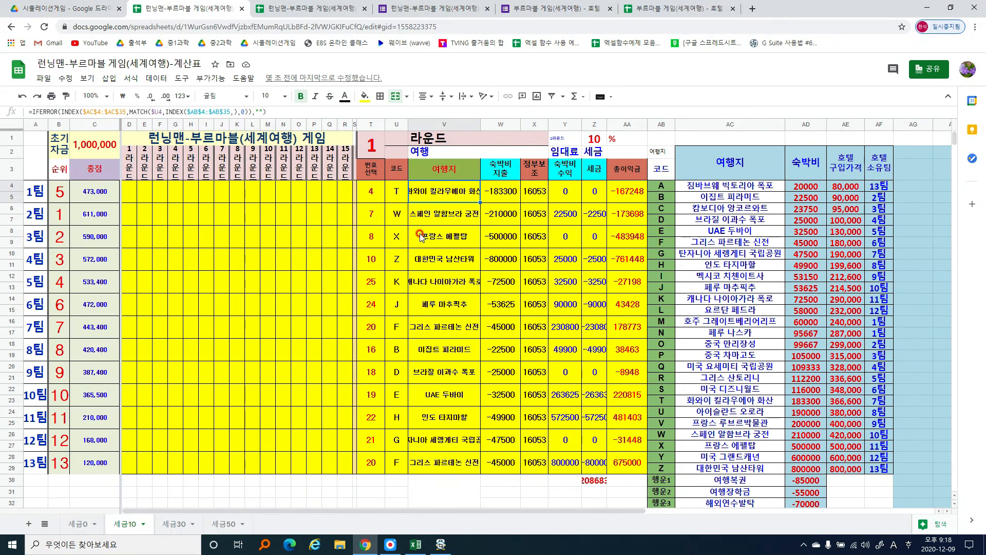
- Look over the 세금30 sheet's team table and the lookup data beneath it
{"action": "left_click", "coordinate": [172, 525]}
{"action": "left_click", "coordinate": [201, 393]}
{"action": "left_click", "coordinate": [175, 385]}
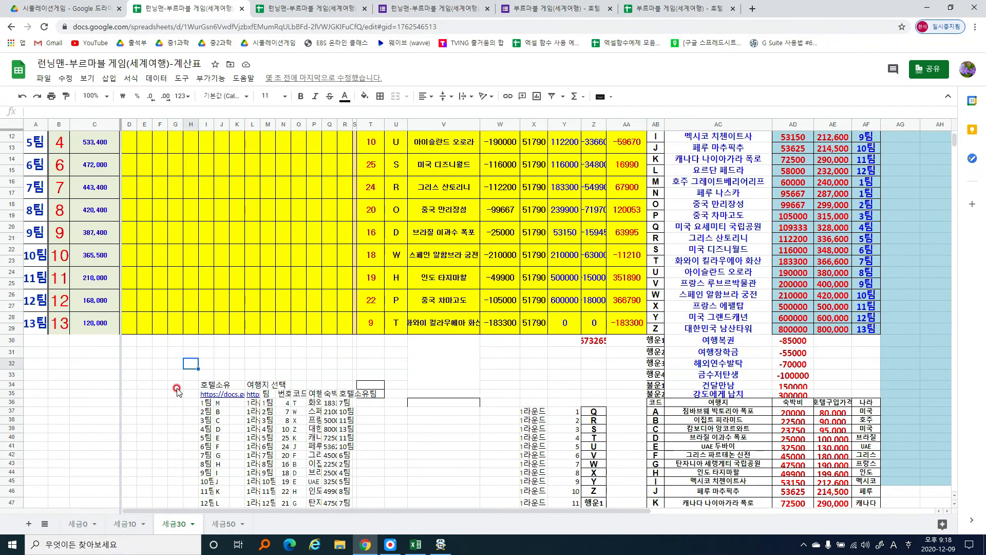
{"action": "left_click", "coordinate": [160, 455]}
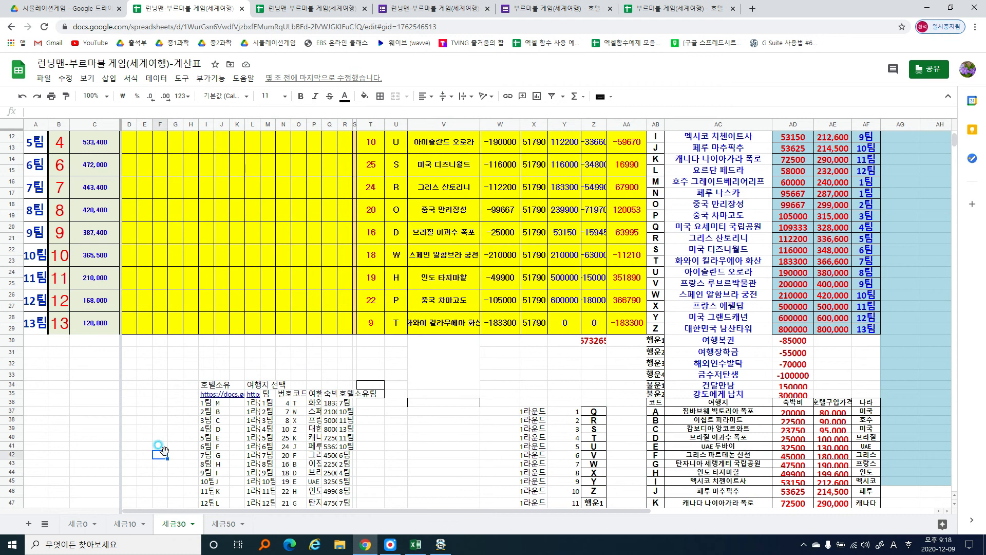
- Review the recorded profits of all 13 teams for rounds 1 to 15 on the 세금50 sheet
{"action": "left_click", "coordinate": [221, 524]}
{"action": "left_click", "coordinate": [248, 349]}
{"action": "left_click", "coordinate": [259, 379]}
{"action": "left_click", "coordinate": [267, 415]}
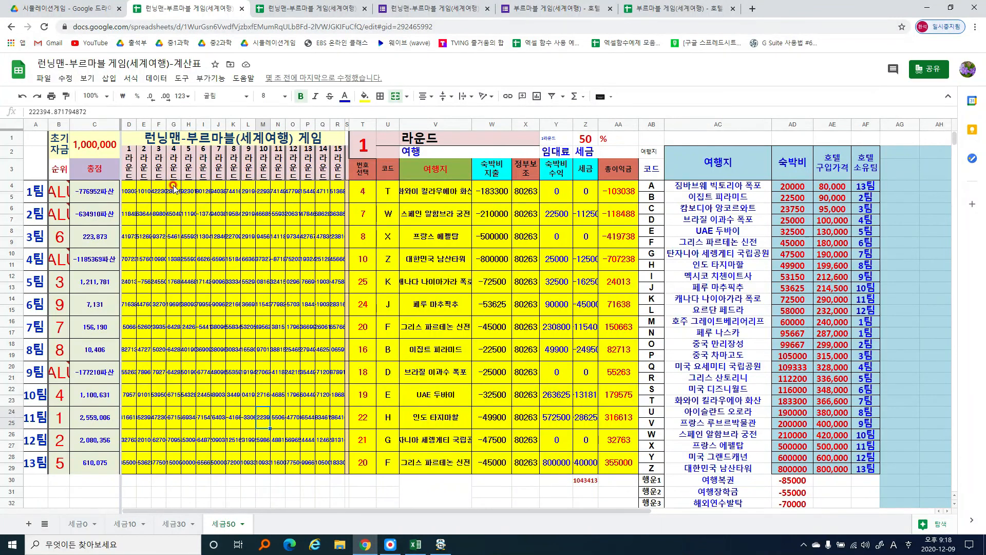
{"action": "left_click_drag", "start_coordinate": [132, 191], "coordinate": [339, 471]}
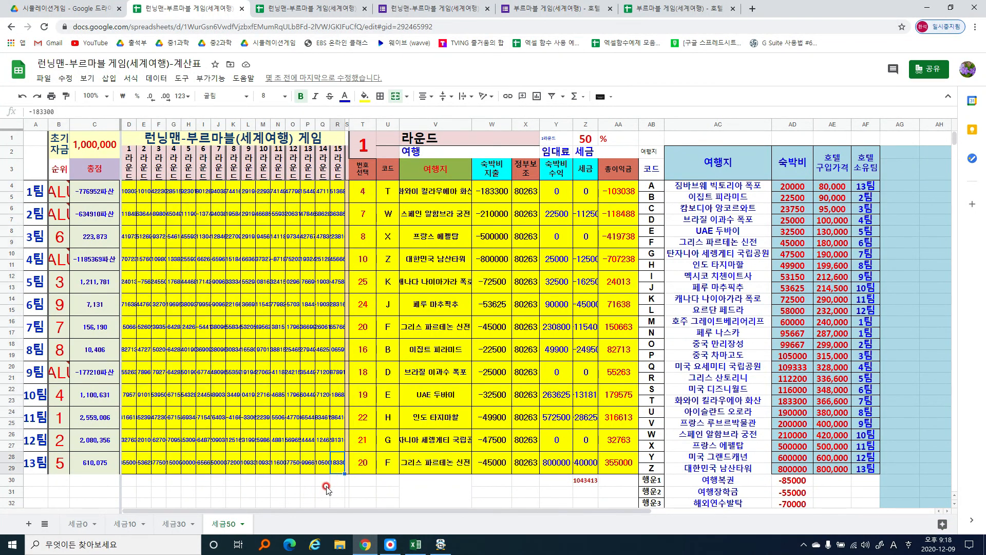
{"action": "left_click", "coordinate": [324, 480]}
- Compare the 파산 teams' 총점 and 순위 on the 세금0 sheet with those on the 세금50 sheet
{"action": "left_click", "coordinate": [71, 523]}
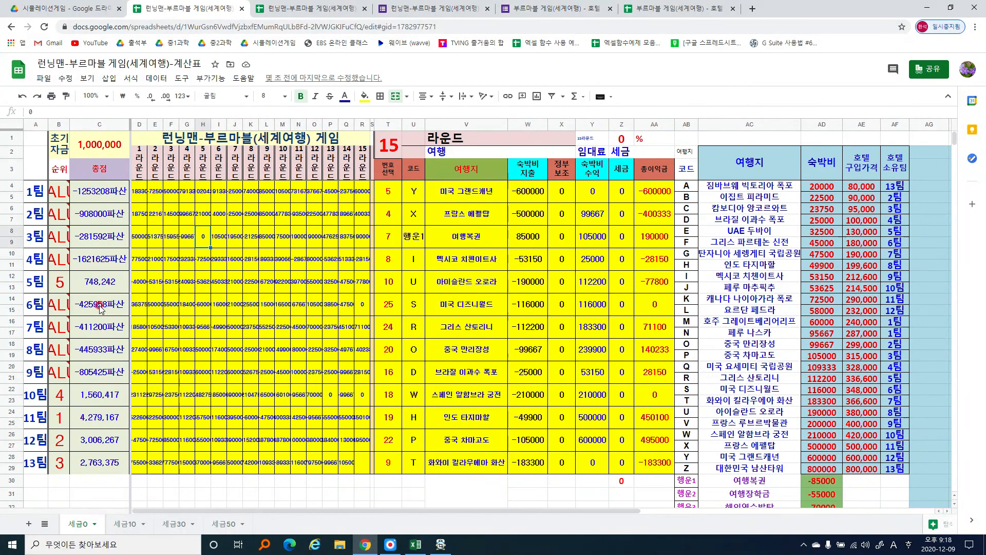
{"action": "mouse_move", "coordinate": [68, 226]}
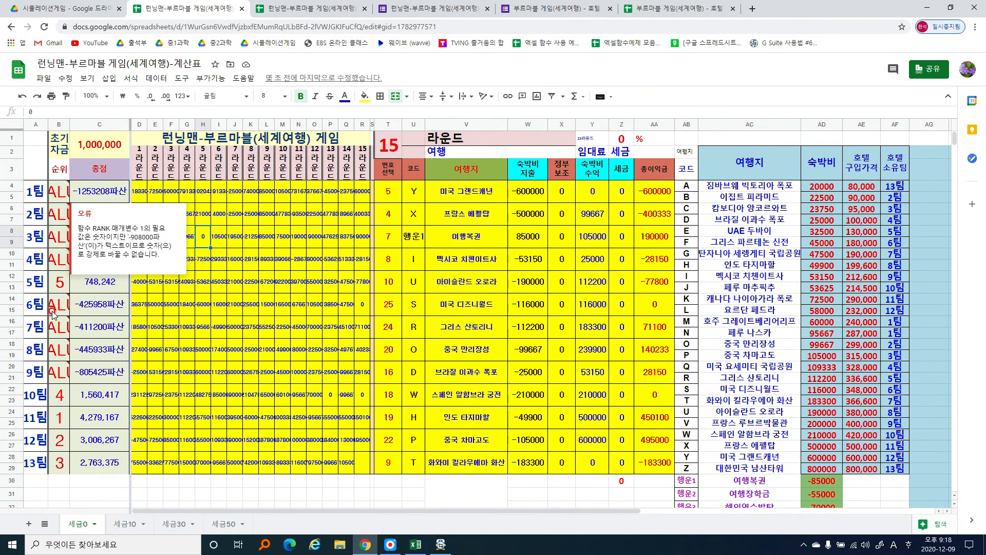
{"action": "left_click", "coordinate": [54, 307]}
{"action": "left_click", "coordinate": [211, 524]}
{"action": "left_click", "coordinate": [187, 304]}
{"action": "left_click", "coordinate": [51, 370]}
{"action": "left_click", "coordinate": [59, 258]}
{"action": "left_click", "coordinate": [59, 213]}
{"action": "left_click", "coordinate": [59, 191]}
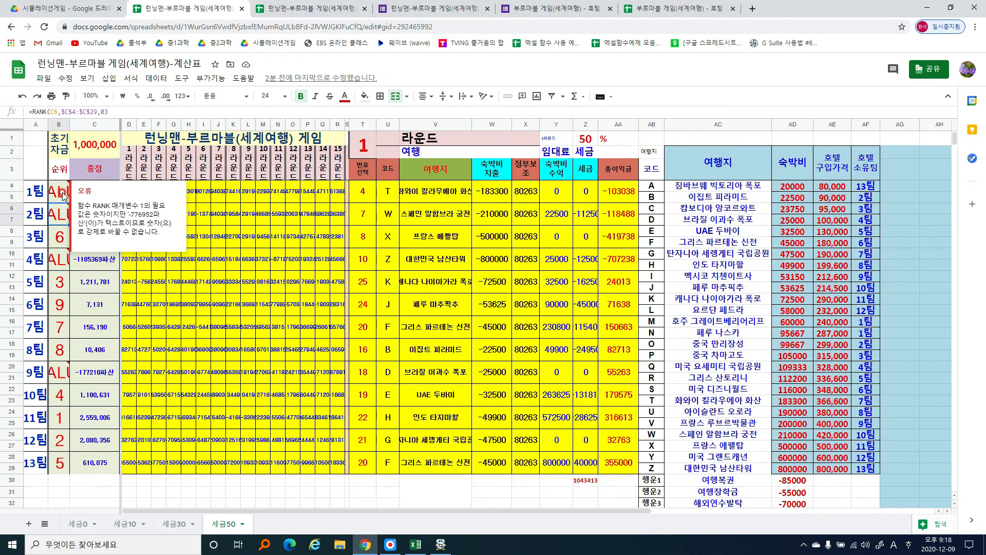
{"action": "left_click", "coordinate": [264, 277]}
{"action": "left_click", "coordinate": [264, 282]}
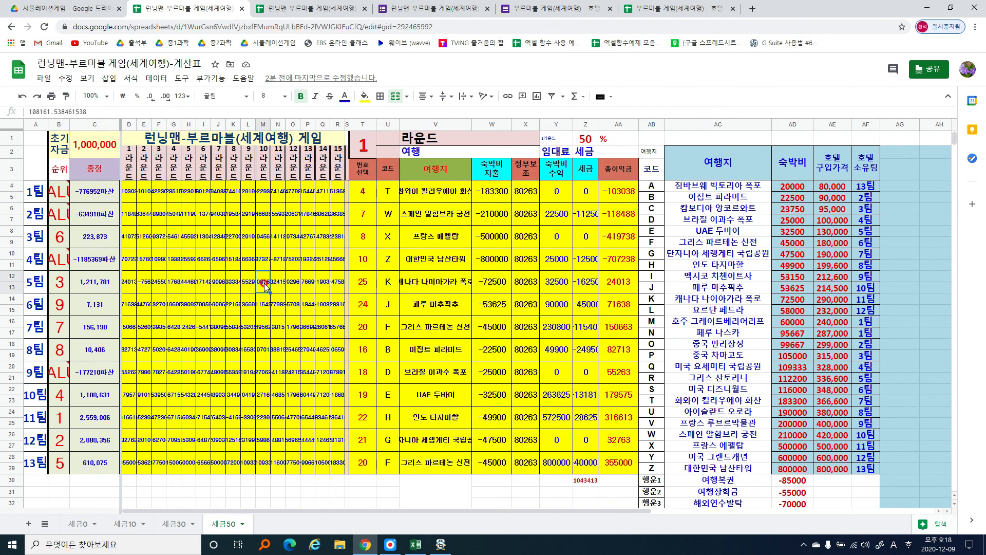